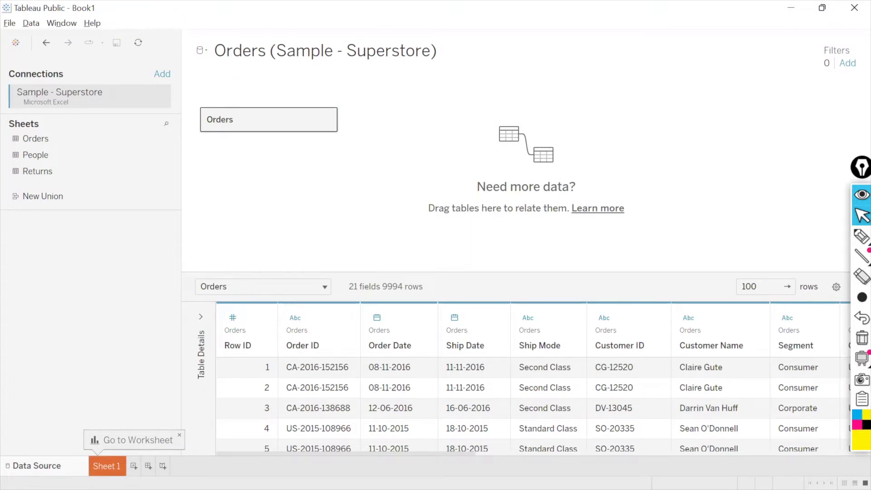
# Open the Sheet 1 worksheet and look over the available worksheet and dashboard commands
pyautogui.click(107, 466)
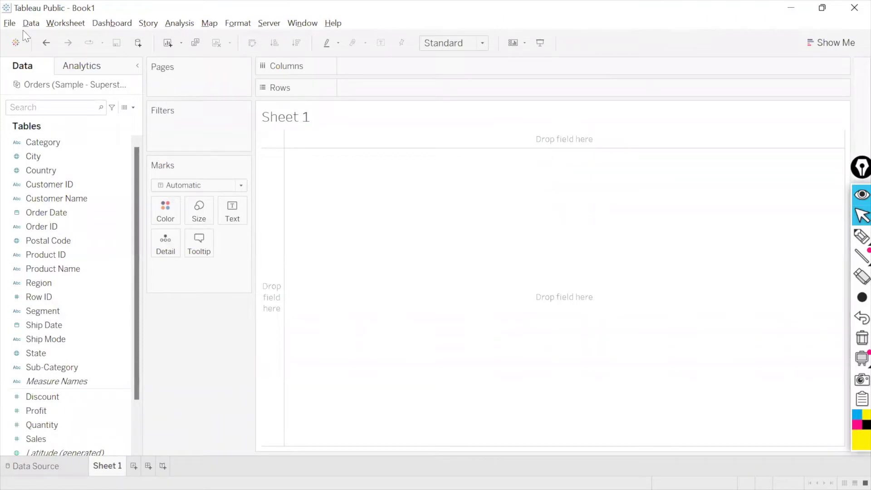
pyautogui.click(6, 27)
pyautogui.moveTo(29, 27)
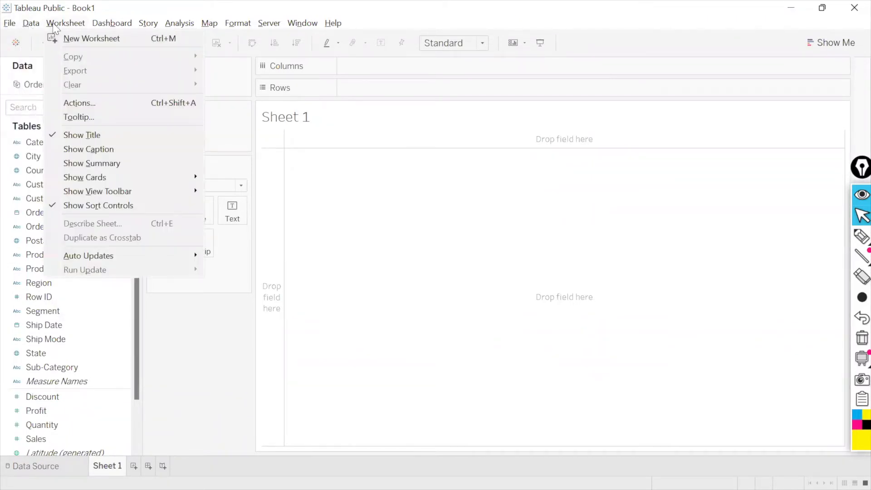
pyautogui.moveTo(97, 28)
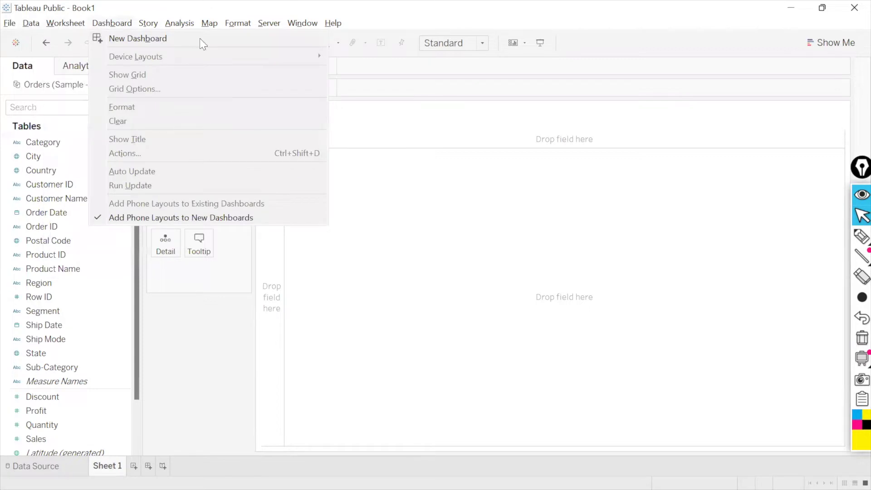
pyautogui.click(350, 55)
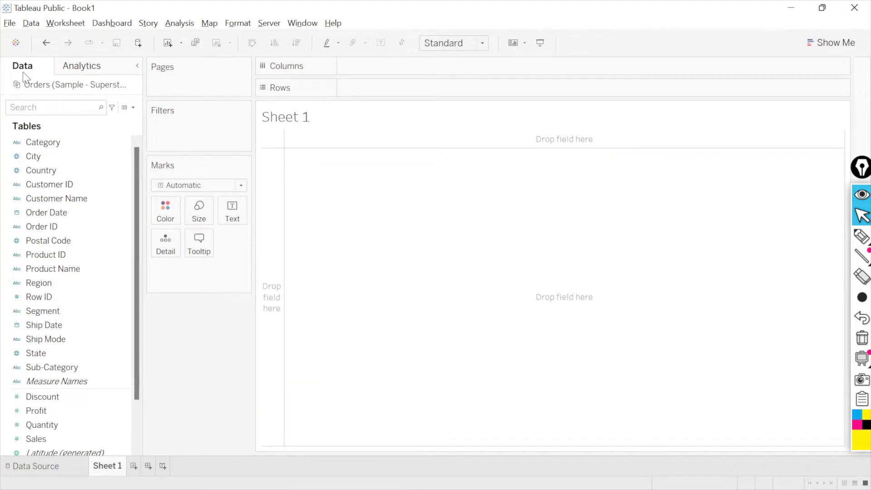
# Switch to Notepad, write the note "Data Pane", and return to Tableau Public
pyautogui.hotkey('alt', 'Tab')
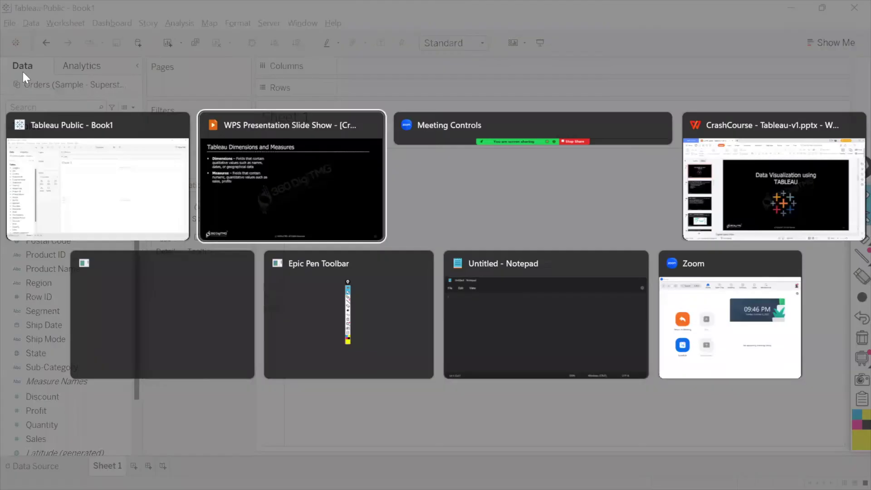
pyautogui.hotkey('alt', 'Tab')
pyautogui.hotkey('alt', 'Tab')
pyautogui.hotkey('alt', 'Tab')
pyautogui.hotkey('alt', 'Tab')
pyautogui.hotkey('alt', 'Tab')
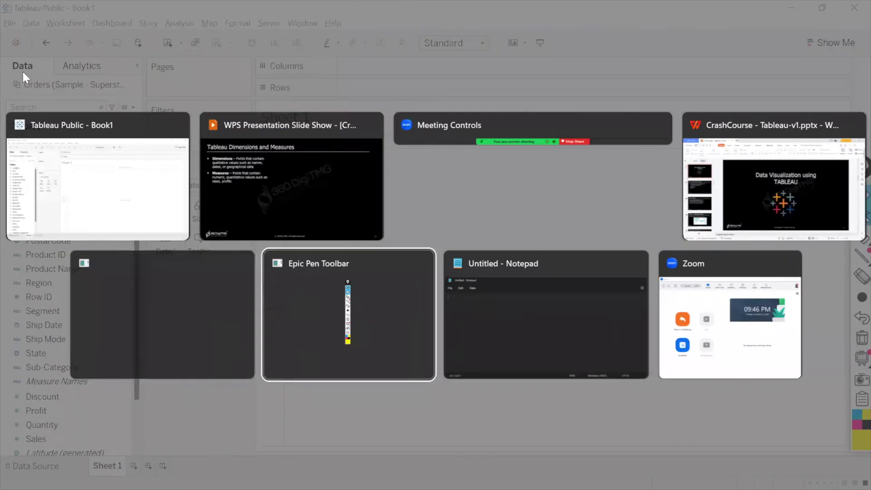
pyautogui.write('Data ')
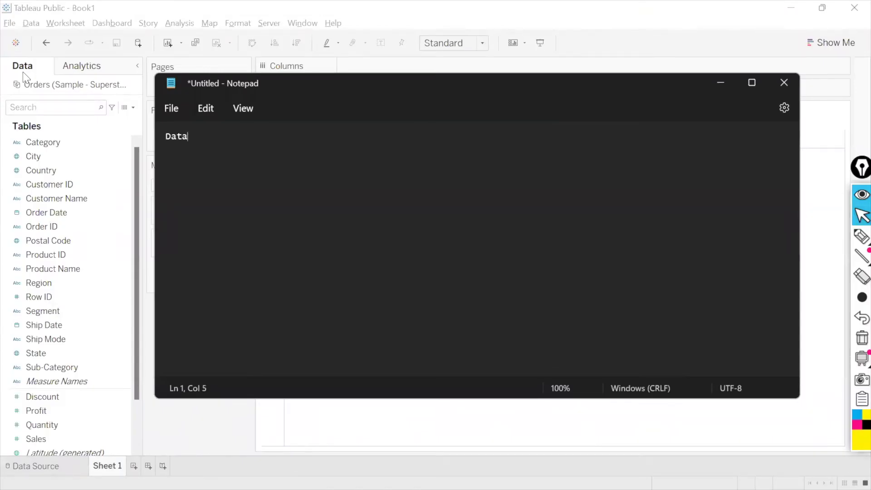
pyautogui.write('Pane')
pyautogui.click(51, 89)
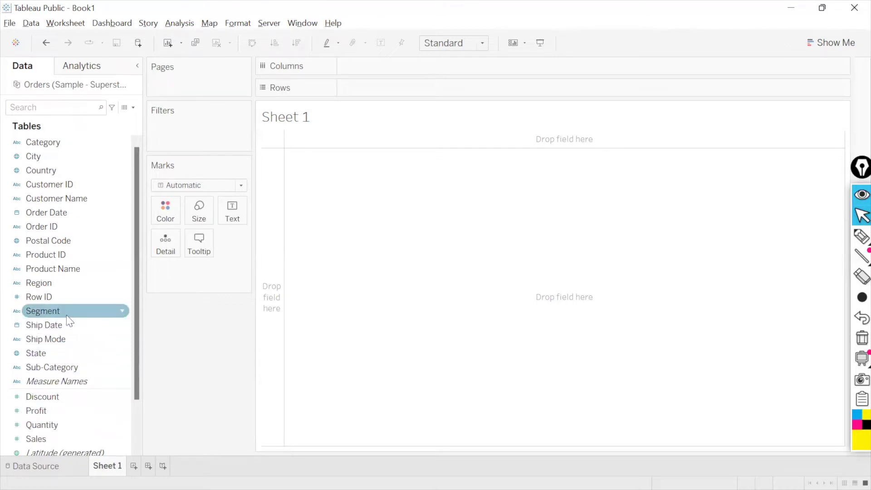
# Examine the dimension and measure fields and the default aggregation options of the Profit measure
pyautogui.moveTo(67, 314); pyautogui.dragTo(92, 408)
pyautogui.click(73, 255)
pyautogui.click(91, 402)
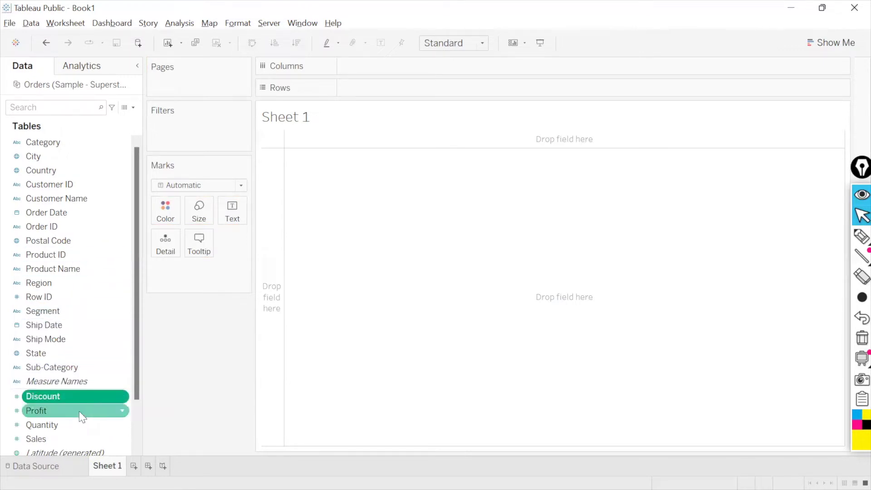
pyautogui.click(80, 411)
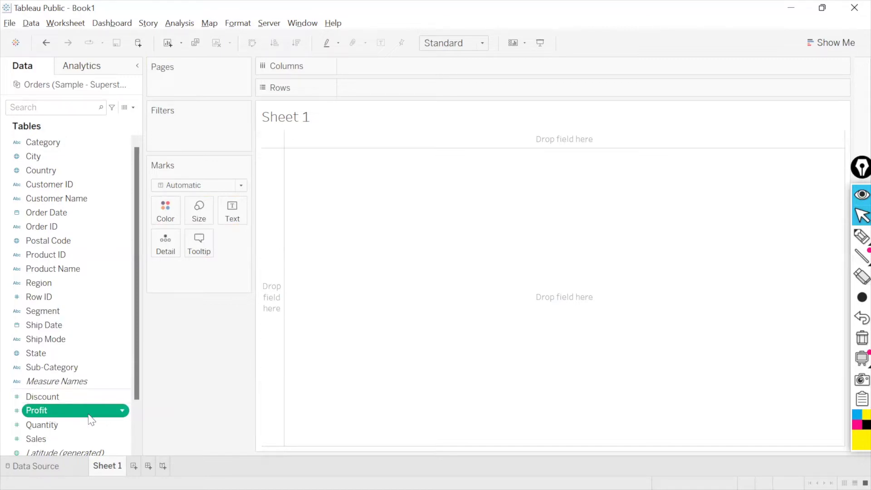
pyautogui.click(122, 412)
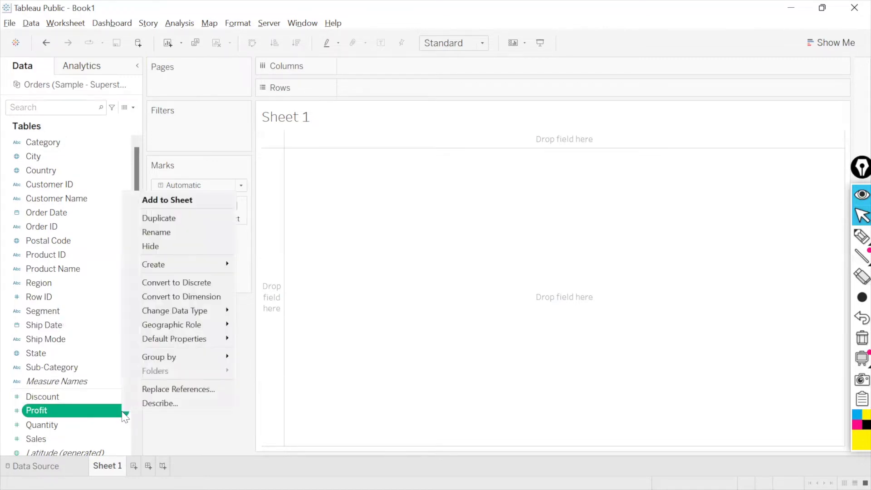
pyautogui.moveTo(226, 339)
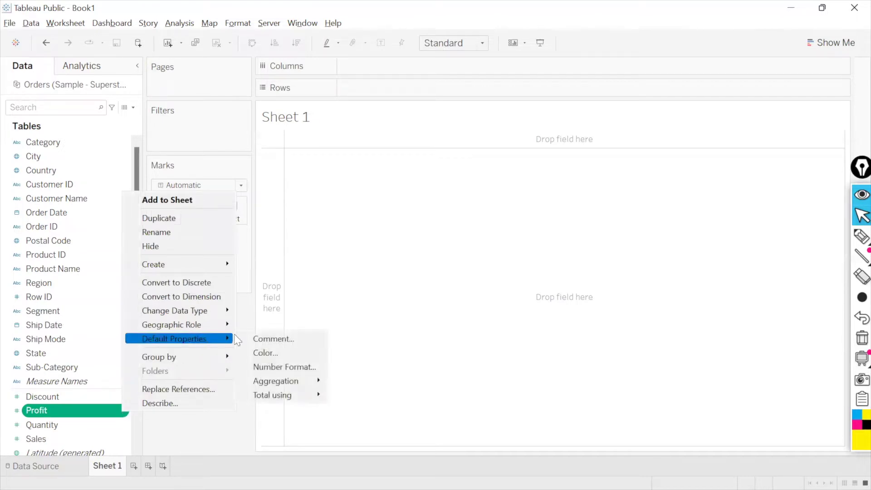
pyautogui.moveTo(307, 386)
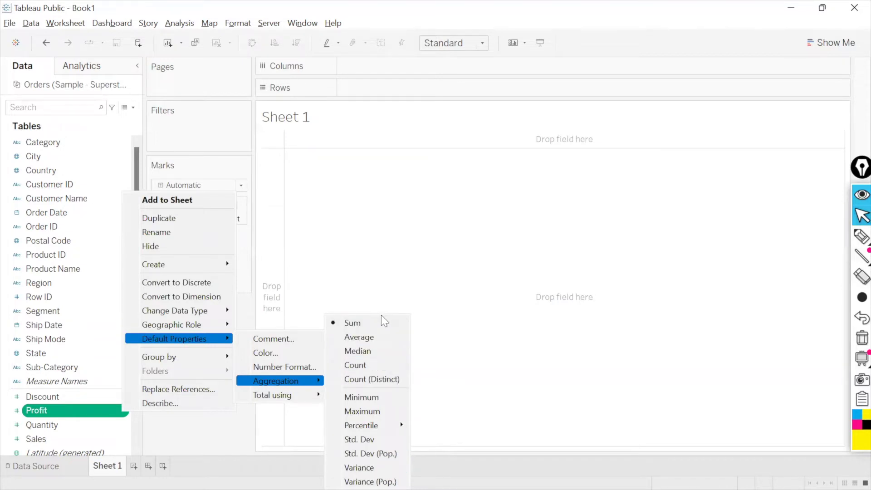
pyautogui.click(371, 277)
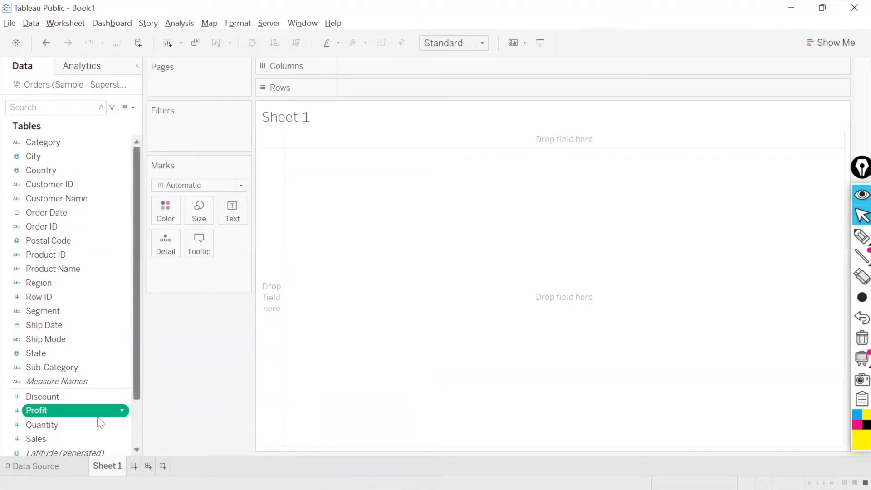
# Add the Profit measure to the Text mark of Sheet 1
pyautogui.moveTo(70, 414); pyautogui.dragTo(234, 213)
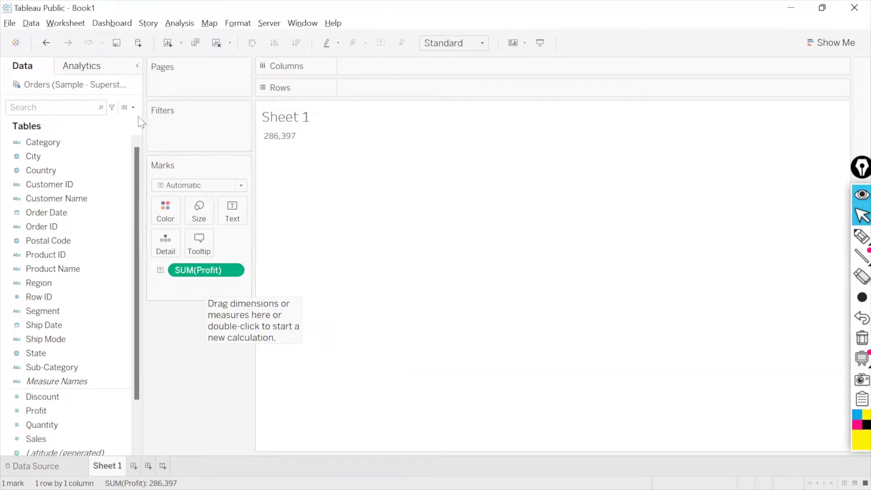
# View the underlying data of the Orders table and go to the first value of the Profit column
pyautogui.click(124, 108)
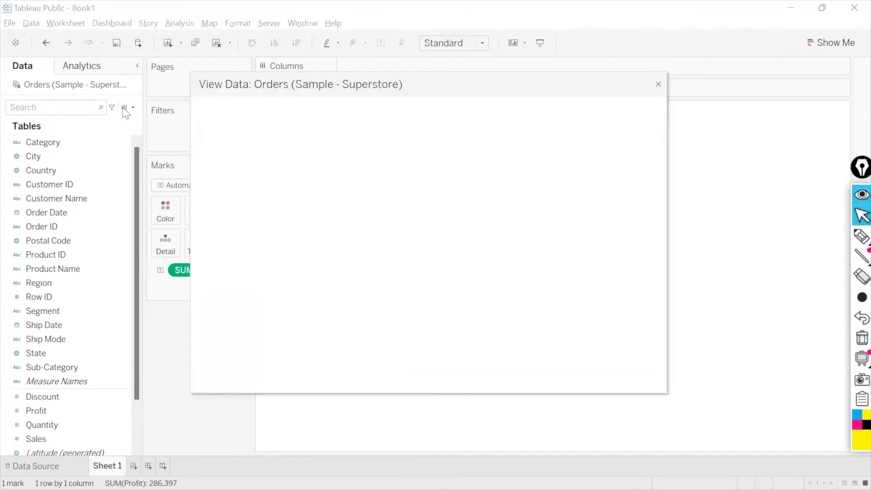
pyautogui.click(601, 212)
pyautogui.press('Right')
pyautogui.press('Right')
pyautogui.press('Right')
pyautogui.press('Right')
pyautogui.press('Right')
pyautogui.press('Right')
pyautogui.press('Right')
pyautogui.press('Right')
pyautogui.press('Right')
pyautogui.press('Right')
pyautogui.press('Right')
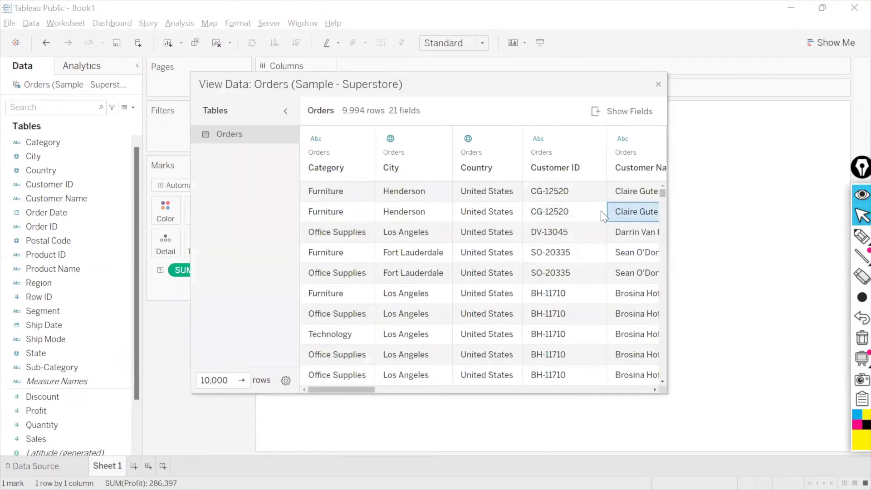
pyautogui.press('Right')
pyautogui.press('Right')
pyautogui.press('Right')
pyautogui.press('Right')
pyautogui.press('Right')
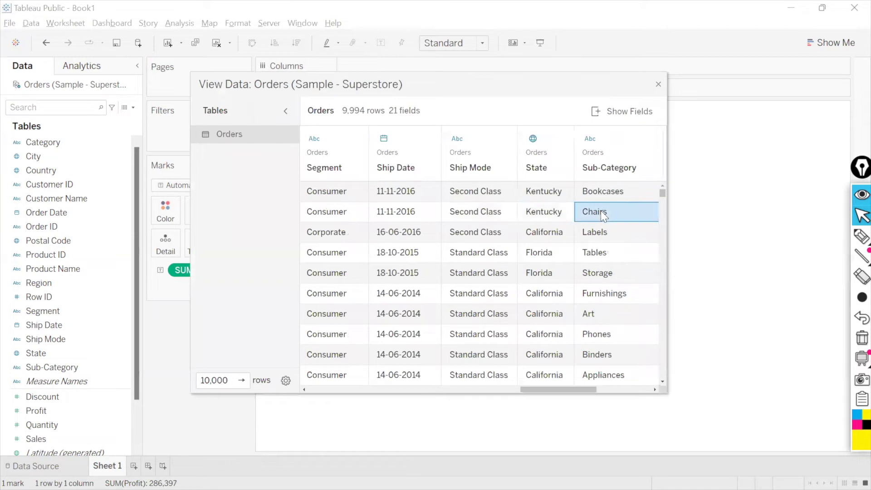
pyautogui.press('Left')
pyautogui.press('Up')
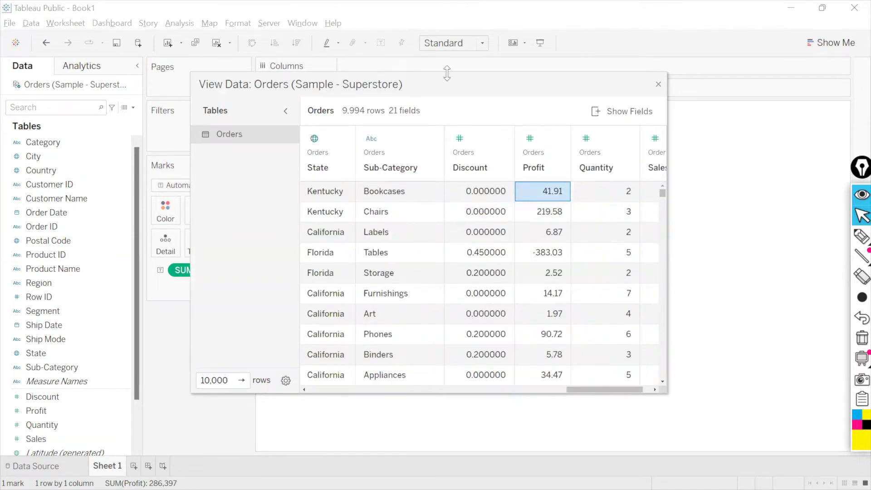
# Move the data view clear of the marks, examine the individual Profit values down the rows, and close it
pyautogui.moveTo(413, 84); pyautogui.dragTo(538, 110)
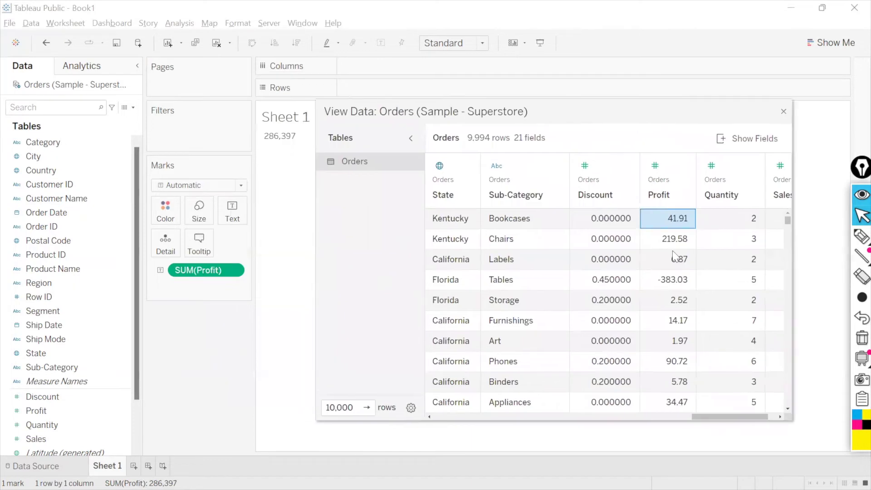
pyautogui.click(667, 239)
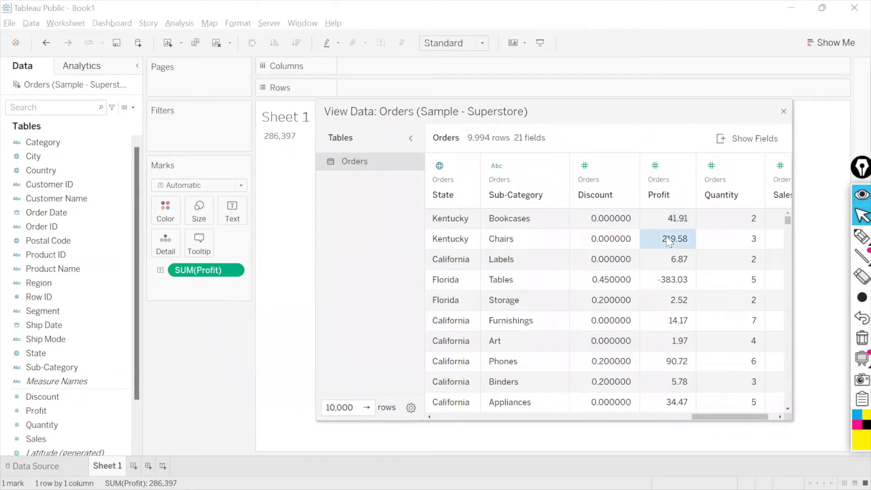
pyautogui.click(651, 265)
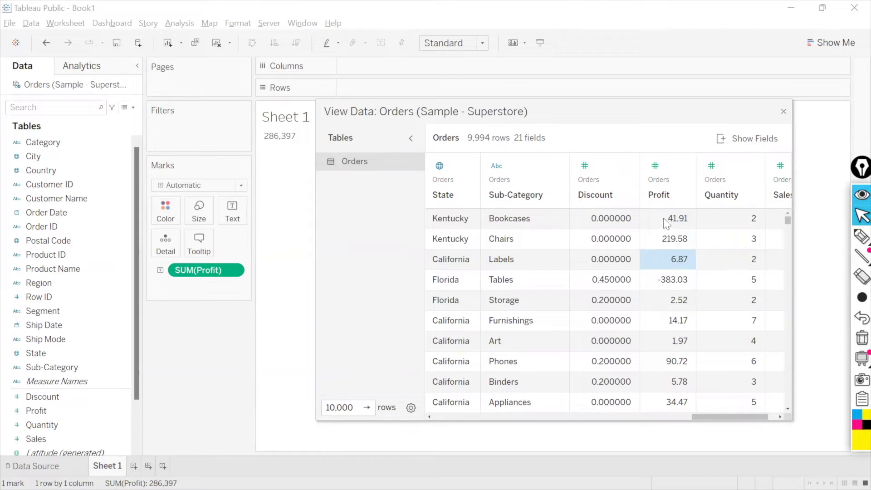
pyautogui.moveTo(657, 215); pyautogui.dragTo(667, 404)
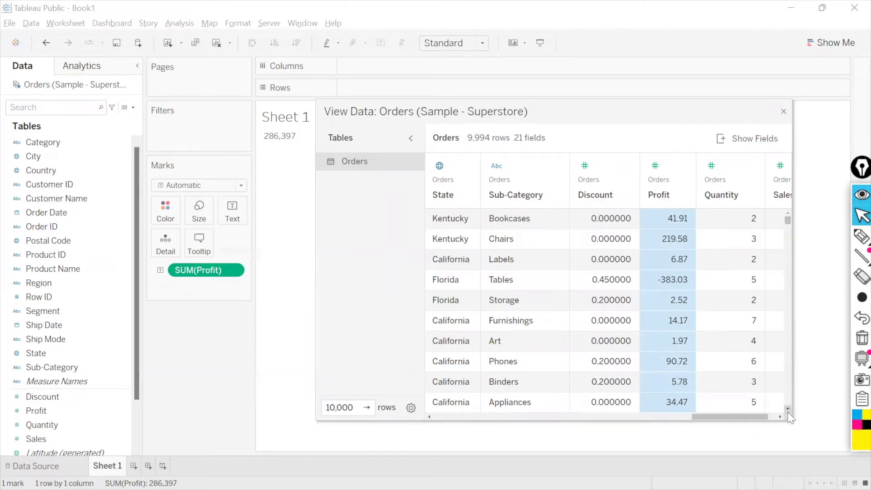
pyautogui.scroll(-15, 788, 404)
pyautogui.click(656, 228)
pyautogui.moveTo(656, 228); pyautogui.dragTo(656, 427)
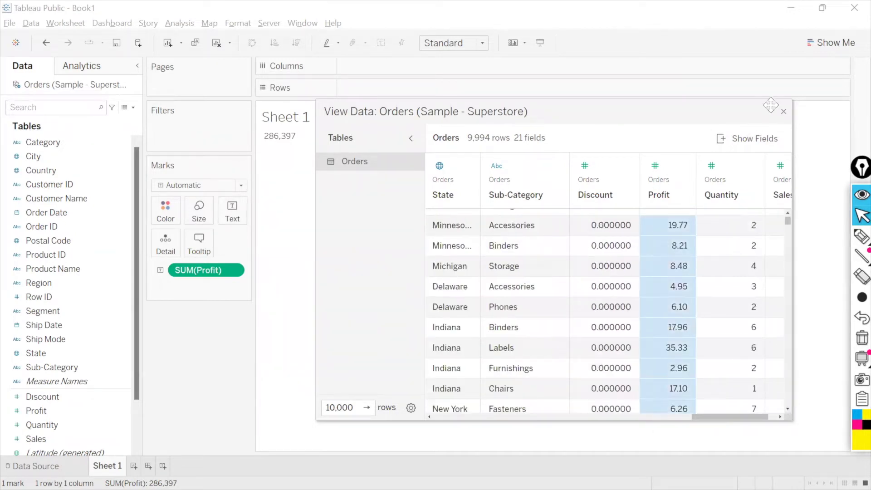
pyautogui.click(784, 112)
# Check again which default aggregation the Profit field uses, leaving the setting as it is
pyautogui.moveTo(274, 141)
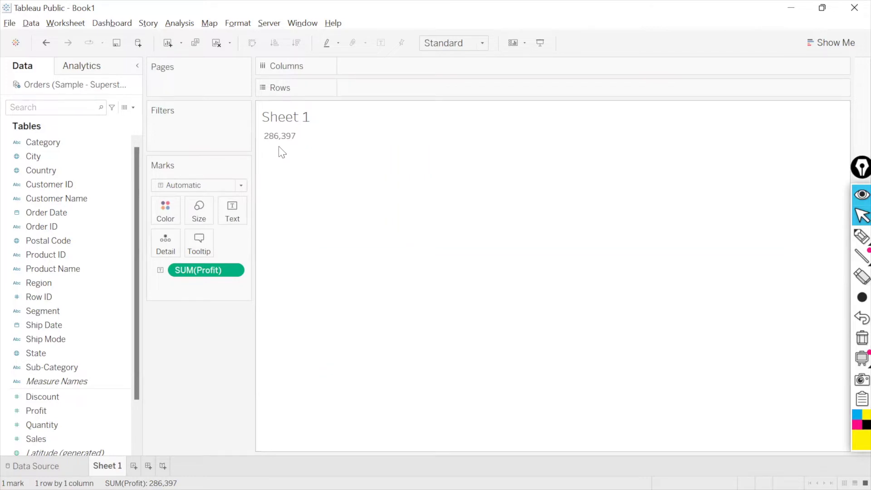
pyautogui.click(120, 412)
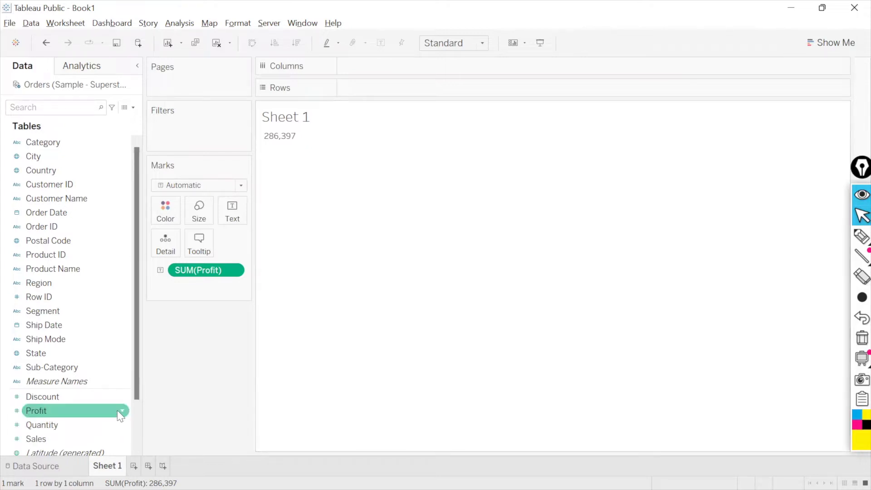
pyautogui.click(121, 412)
pyautogui.moveTo(205, 345)
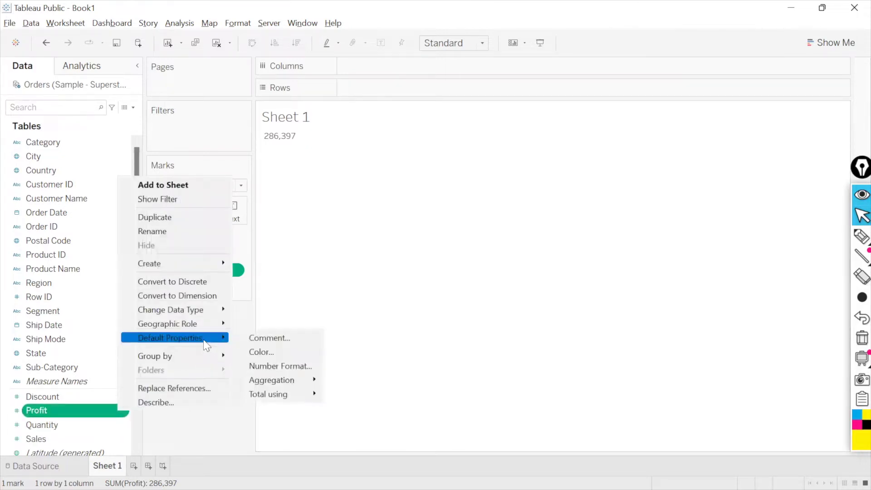
pyautogui.moveTo(273, 379)
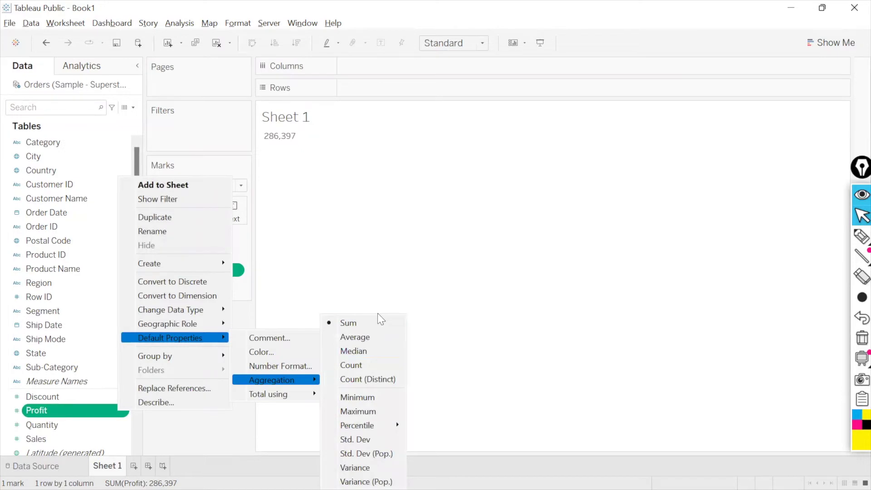
pyautogui.press('Escape')
pyautogui.press('Escape')
pyautogui.press('Escape')
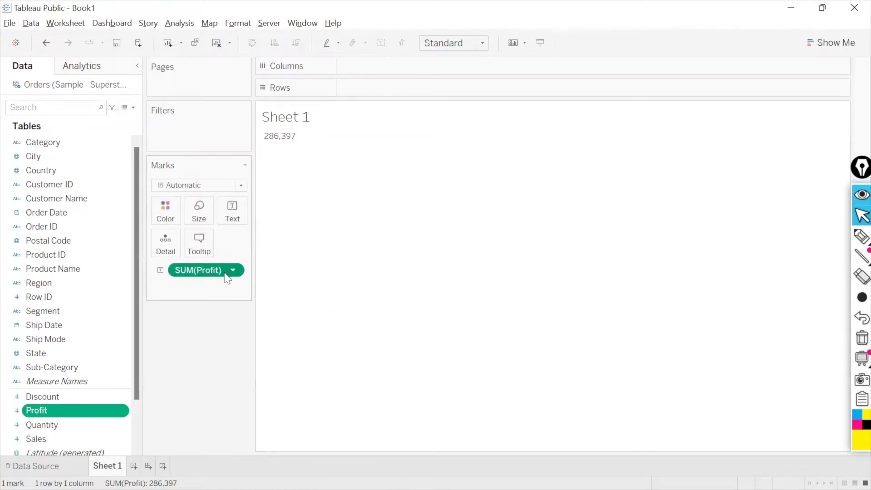
# Change the aggregation of Profit on the Text mark to Average, and set it back to Sum
pyautogui.click(234, 272)
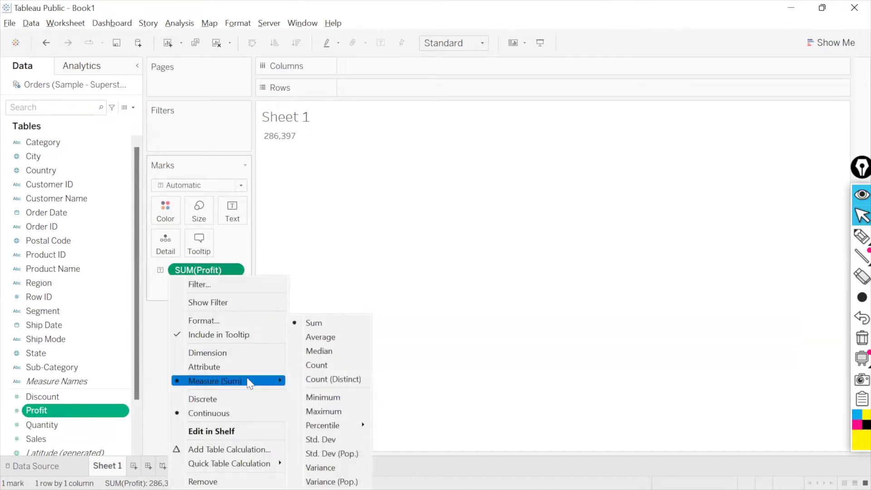
pyautogui.click(361, 343)
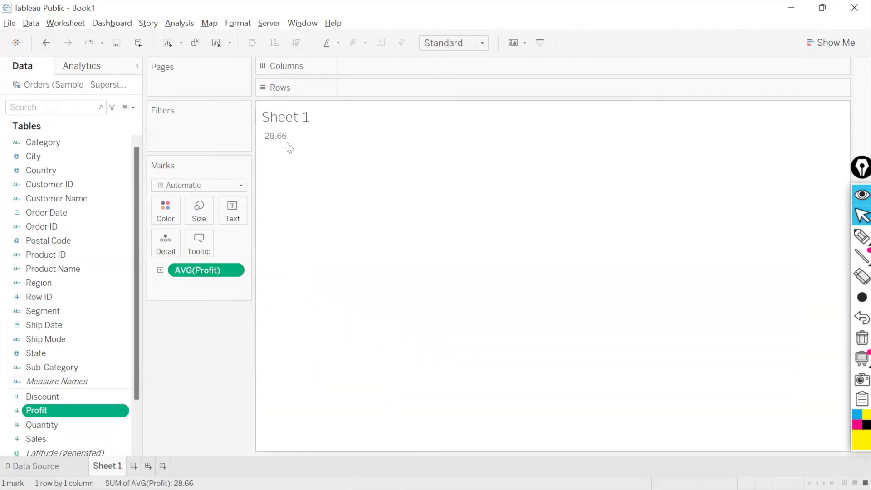
pyautogui.click(234, 271)
pyautogui.moveTo(242, 385)
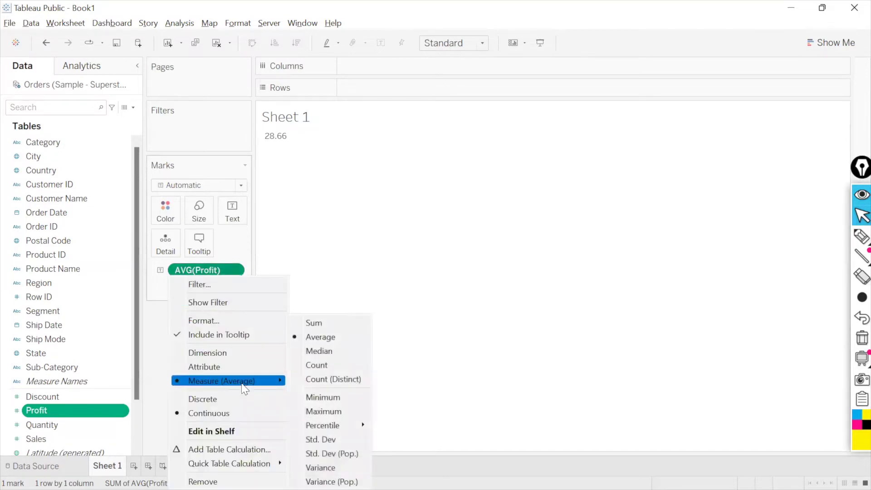
pyautogui.click(323, 323)
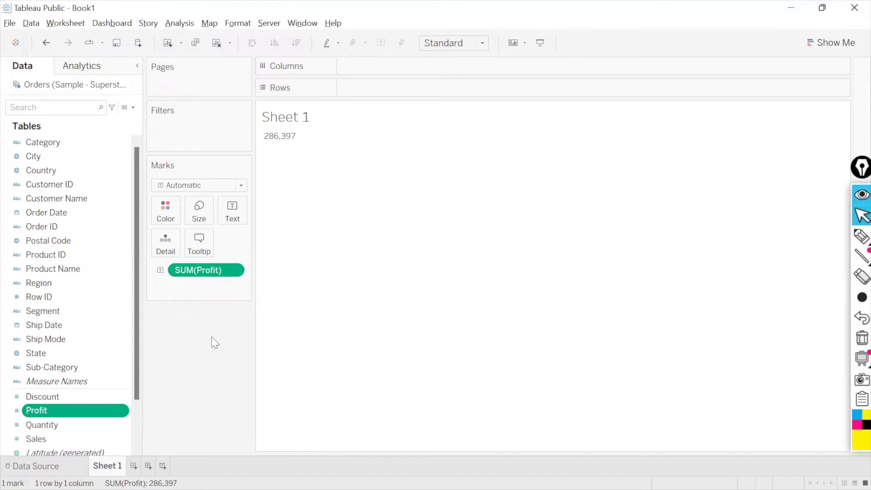
# Add the note "Measures - are numbers" below "Data Pane" in Notepad and return to Tableau Public
pyautogui.hotkey('alt', 'Tab')
pyautogui.press('Return')
pyautogui.press('Return')
pyautogui.write('Measures ')
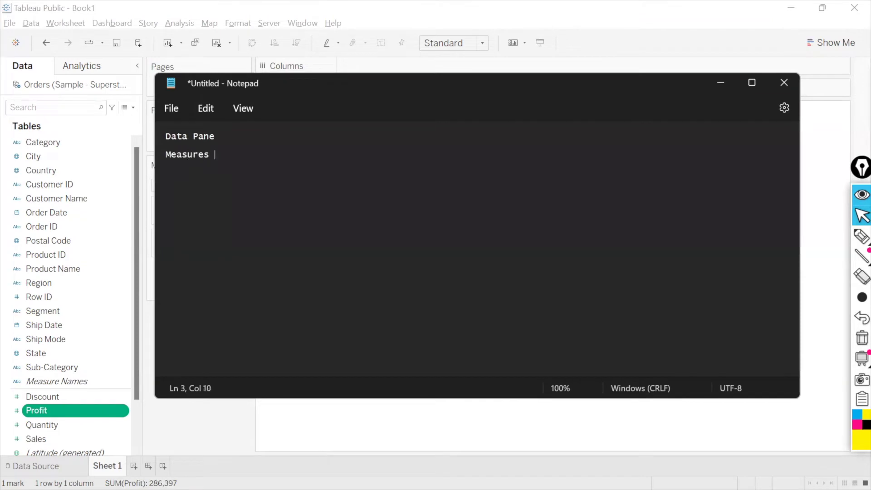
pyautogui.write('- are numbers')
pyautogui.click(200, 439)
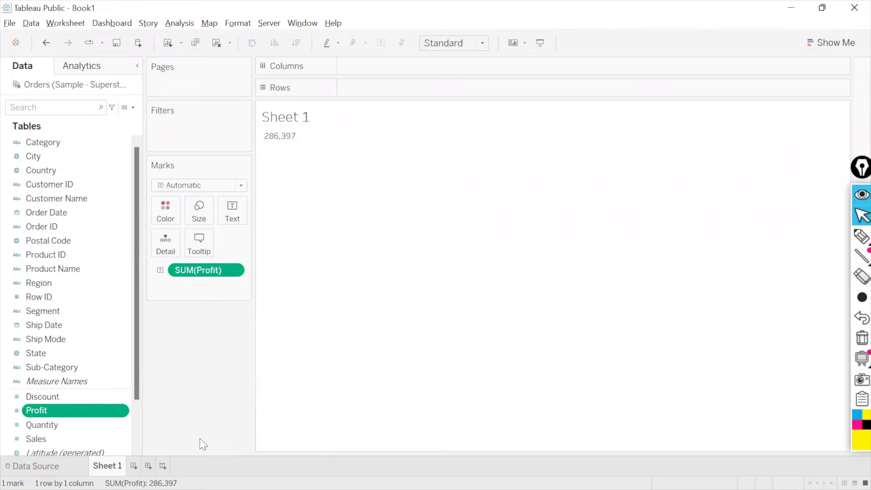
# Convert the Row ID dimension to a measure by moving it among the measures in the data pane
pyautogui.click(96, 298)
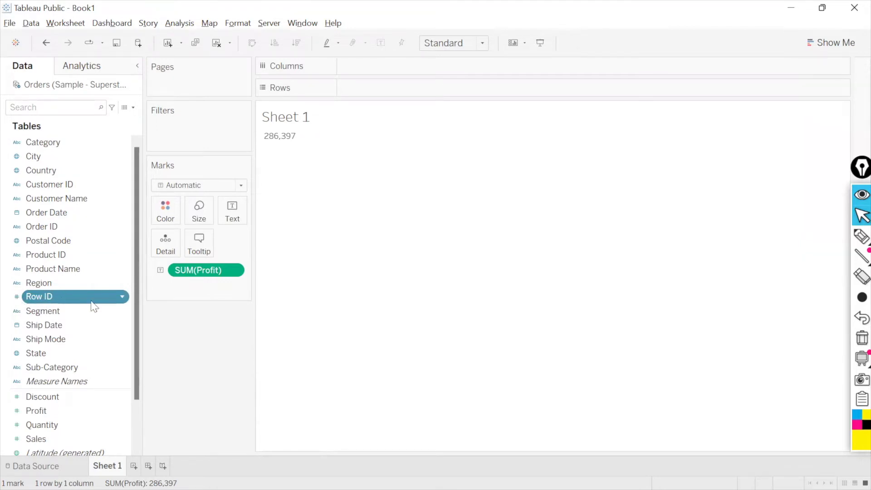
pyautogui.keyDown('ctrl'); pyautogui.click(99, 425); pyautogui.keyUp('ctrl')
pyautogui.keyDown('ctrl'); pyautogui.click(93, 423); pyautogui.keyUp('ctrl')
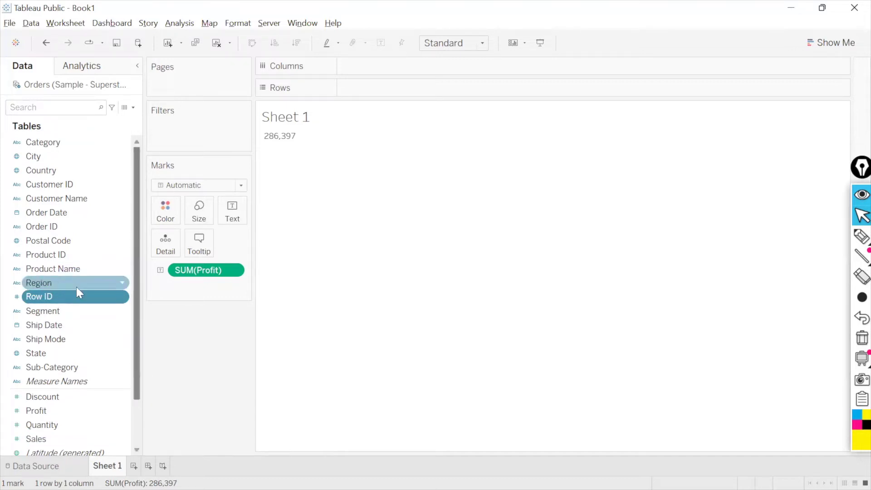
pyautogui.moveTo(71, 298); pyautogui.dragTo(61, 406)
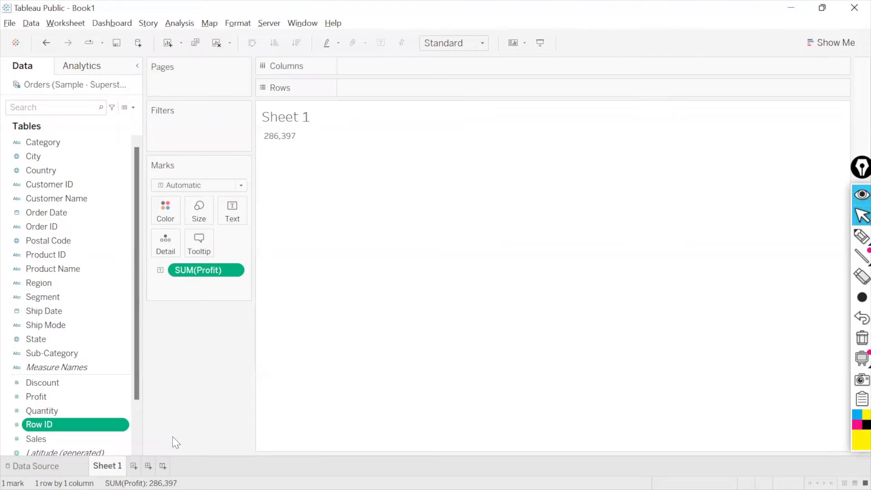
# Check which default aggregation the Row ID field uses, leaving the setting as it is
pyautogui.click(123, 425)
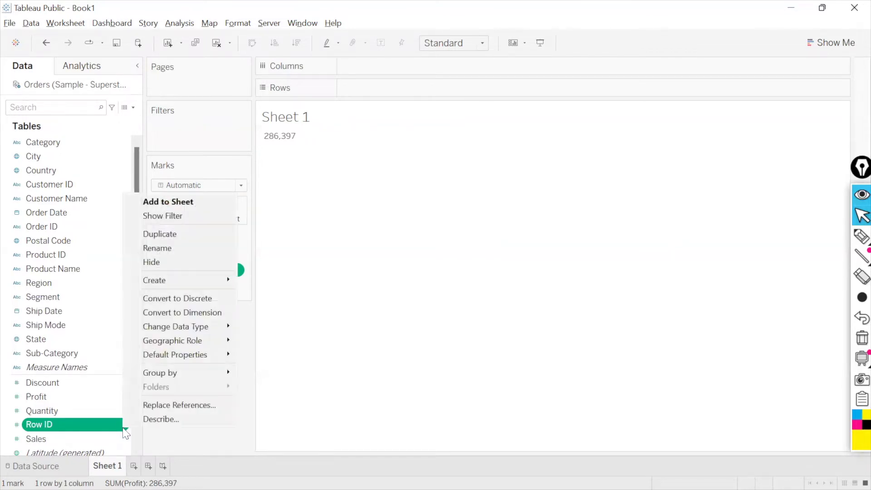
pyautogui.moveTo(199, 357)
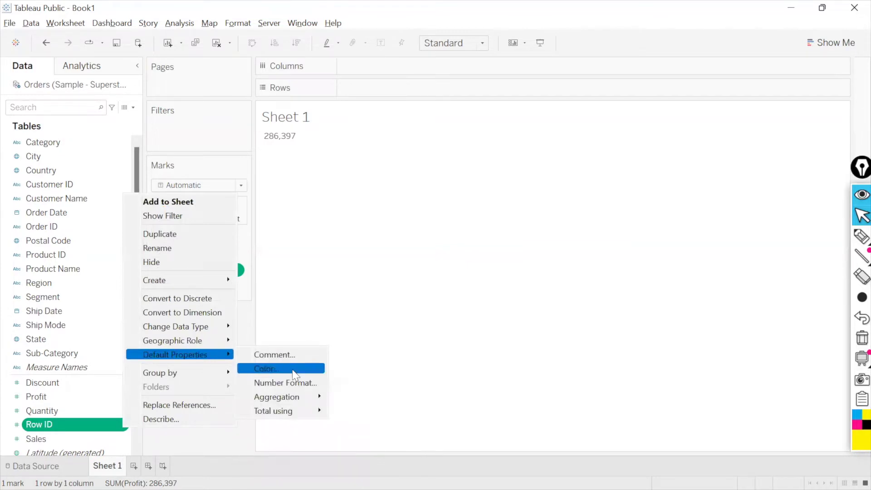
pyautogui.moveTo(312, 398)
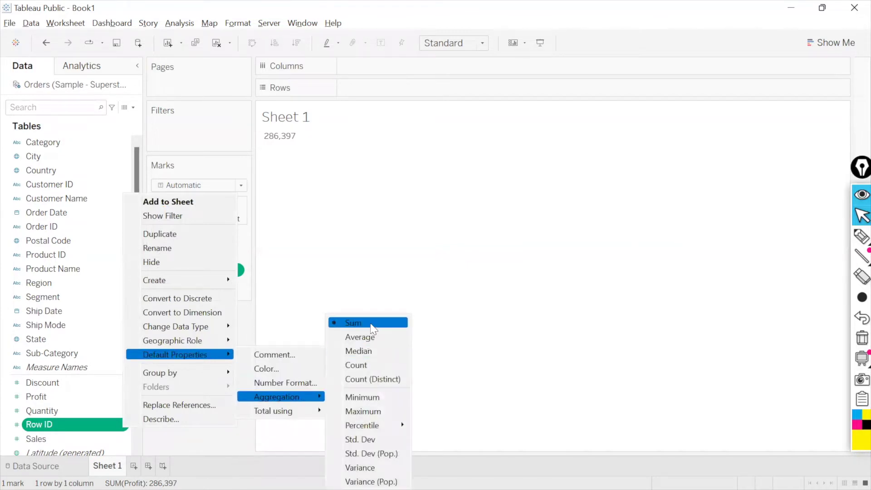
pyautogui.click(365, 286)
# Add Row ID to the Text mark alongside Profit and inspect the values in the sheet
pyautogui.moveTo(81, 429); pyautogui.dragTo(240, 209)
pyautogui.click(240, 210)
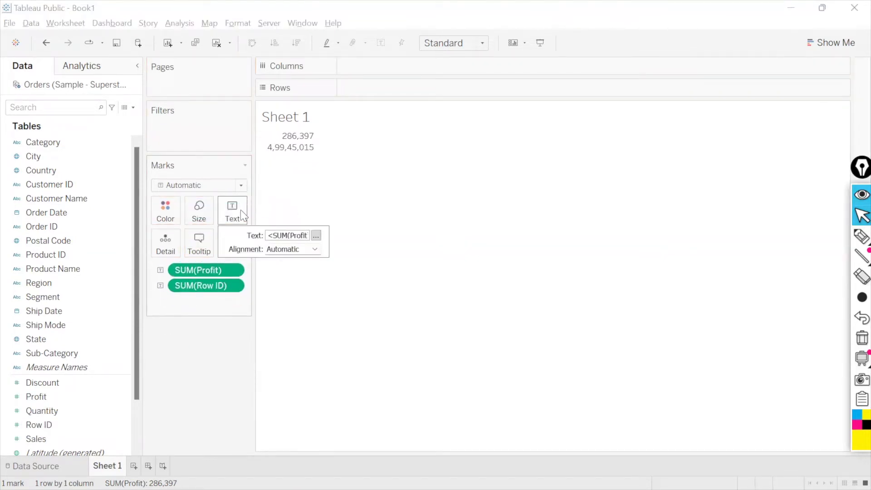
pyautogui.click(183, 305)
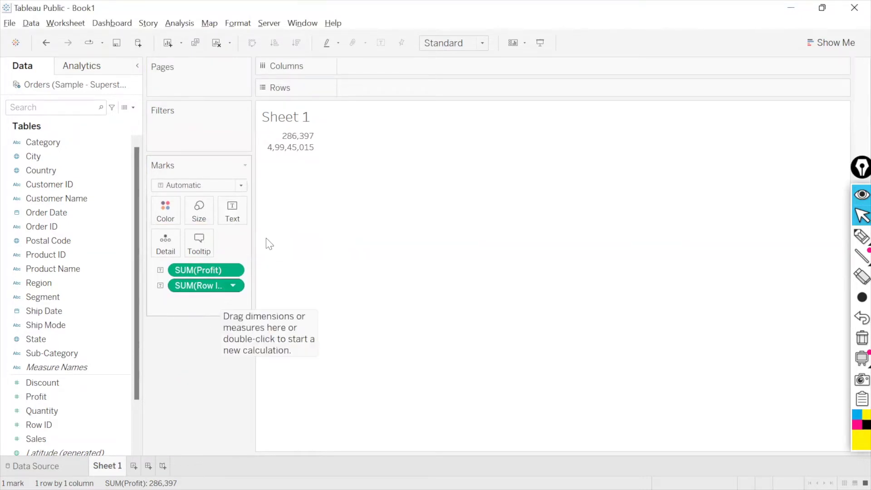
pyautogui.moveTo(268, 153)
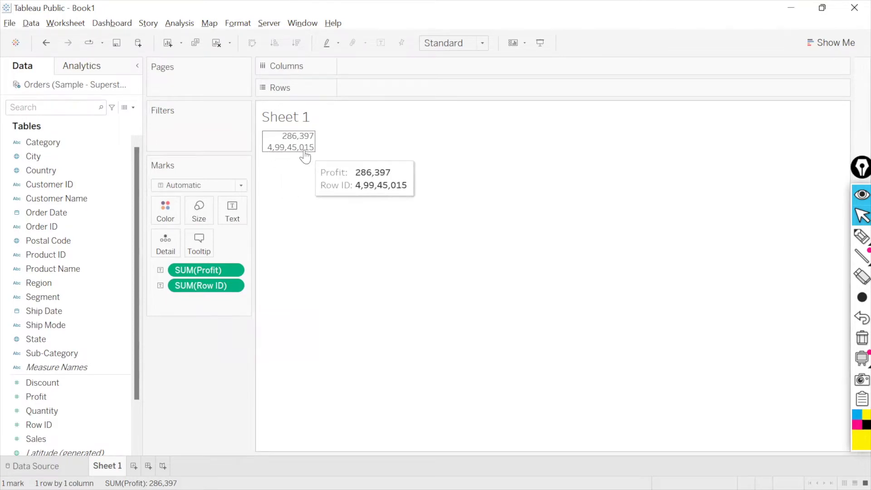
# Open the underlying data of the Orders table and go across the columns to Row ID
pyautogui.click(123, 108)
pyautogui.press('Right')
pyautogui.press('Right')
pyautogui.press('Right')
pyautogui.press('Right')
pyautogui.press('Right')
pyautogui.press('Right')
pyautogui.press('Right')
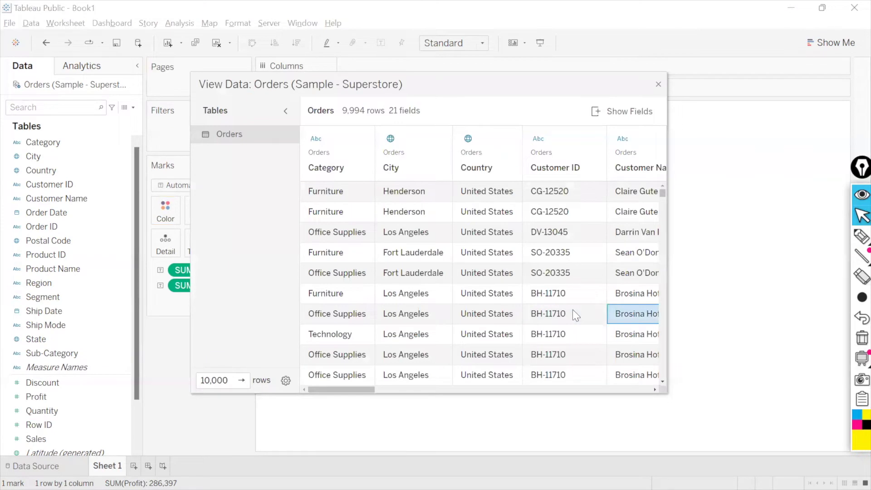
pyautogui.press('Right')
pyautogui.press('Right')
pyautogui.press('Right')
pyautogui.press('Right')
pyautogui.press('Right')
pyautogui.press('Right')
pyautogui.press('Right')
pyautogui.press('Right')
pyautogui.press('Right')
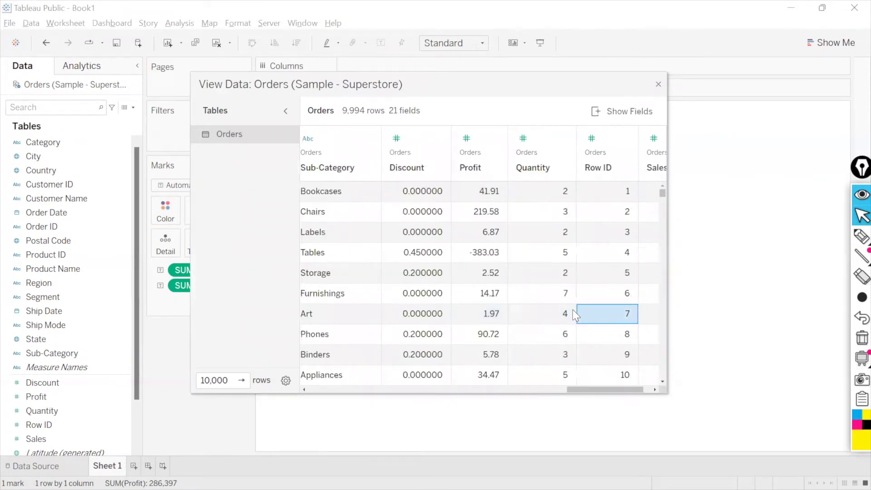
# Select the Row ID values from the first row down to row 79 to examine them, and close the data view
pyautogui.click(616, 189)
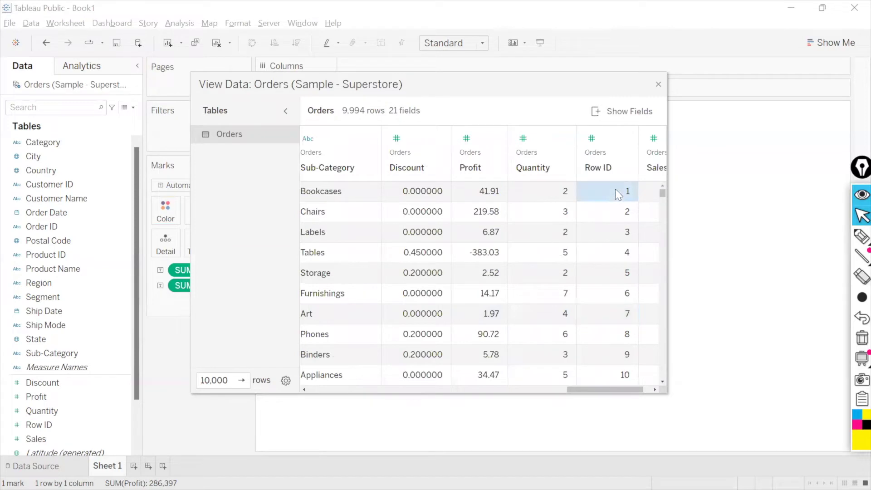
pyautogui.press('Down')
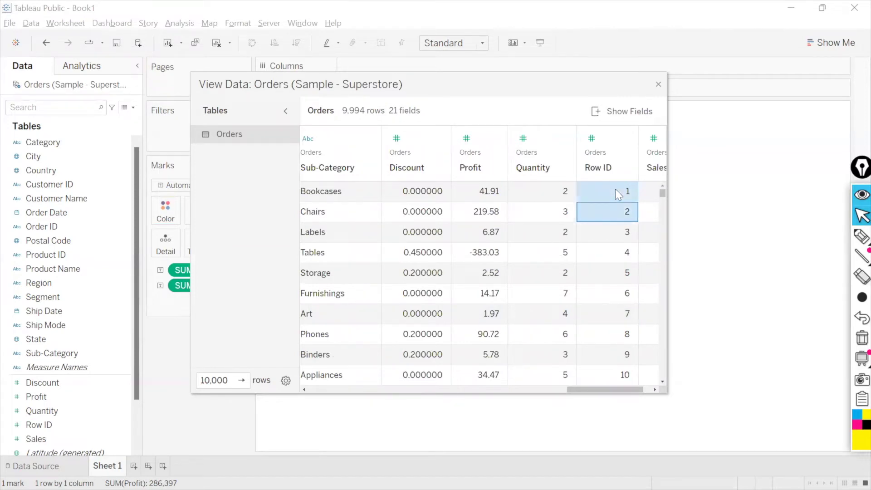
pyautogui.hotkey('shift', 'Down')
pyautogui.hotkey('shift', 'Down')
pyautogui.hotkey('shift', 'Down')
pyautogui.hotkey('shift', 'Down')
pyautogui.hotkey('shift', 'Down')
pyautogui.hotkey('shift', 'Down')
pyautogui.hotkey('shift', 'Down')
pyautogui.hotkey('shift', 'Down')
pyautogui.hotkey('shift', 'Down')
pyautogui.hotkey('shift', 'Down')
pyautogui.hotkey('shift', 'Down')
pyautogui.hotkey('shift', 'Down')
pyautogui.hotkey('shift', 'Down')
pyautogui.hotkey('shift', 'Down')
pyautogui.hotkey('shift', 'Down')
pyautogui.hotkey('shift', 'Down')
pyautogui.hotkey('shift', 'Down')
pyautogui.hotkey('shift', 'Down')
pyautogui.hotkey('shift', 'Down')
pyautogui.hotkey('shift', 'Down')
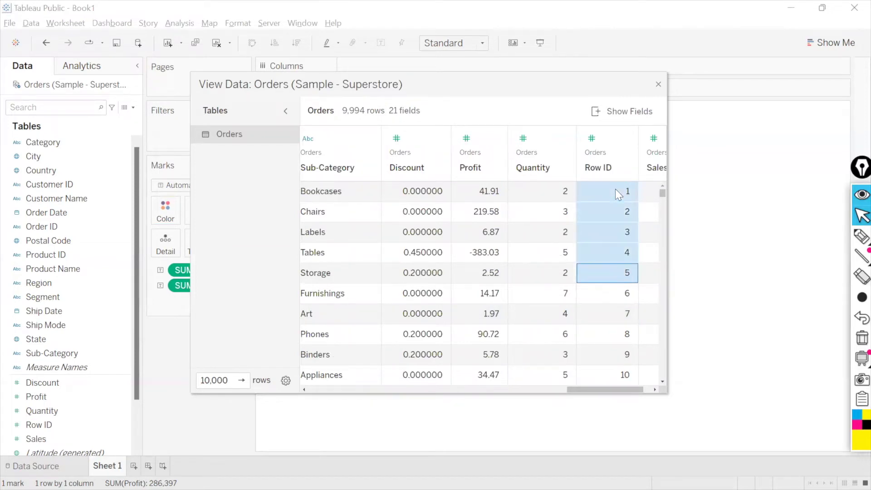
pyautogui.hotkey('shift', 'Down')
pyautogui.hotkey('shift', 'Down')
pyautogui.hotkey('shift', 'Down')
pyautogui.hotkey('shift', 'Down')
pyautogui.hotkey('shift', 'Down')
pyautogui.hotkey('shift', 'Down')
pyautogui.hotkey('shift', 'Down')
pyautogui.hotkey('shift', 'Down')
pyautogui.hotkey('shift', 'Down')
pyautogui.hotkey('shift', 'Down')
pyautogui.hotkey('shift', 'Down')
pyautogui.hotkey('shift', 'Down')
pyautogui.hotkey('shift', 'Down')
pyautogui.hotkey('shift', 'Down')
pyautogui.hotkey('shift', 'Down')
pyautogui.hotkey('shift', 'Down')
pyautogui.hotkey('shift', 'Down')
pyautogui.hotkey('shift', 'Down')
pyautogui.hotkey('shift', 'Down')
pyautogui.hotkey('shift', 'Down')
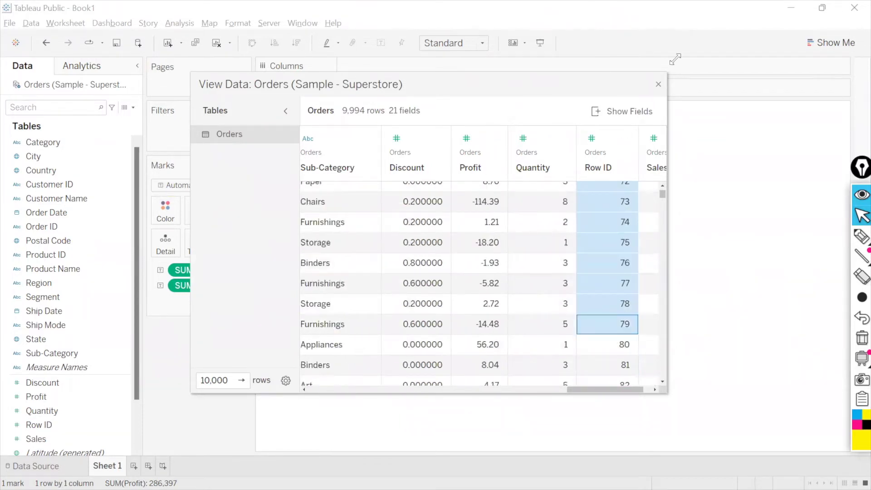
pyautogui.click(659, 85)
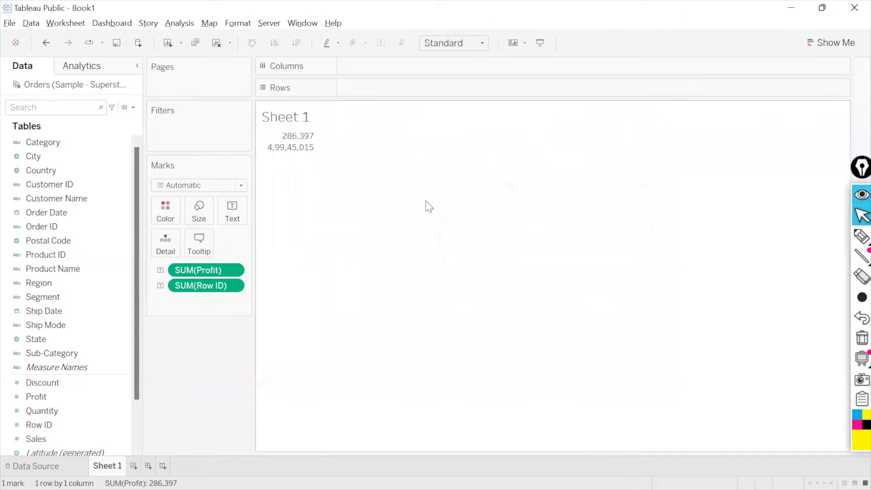
# Change the aggregation of Row ID on the Text mark to Count
pyautogui.moveTo(289, 155)
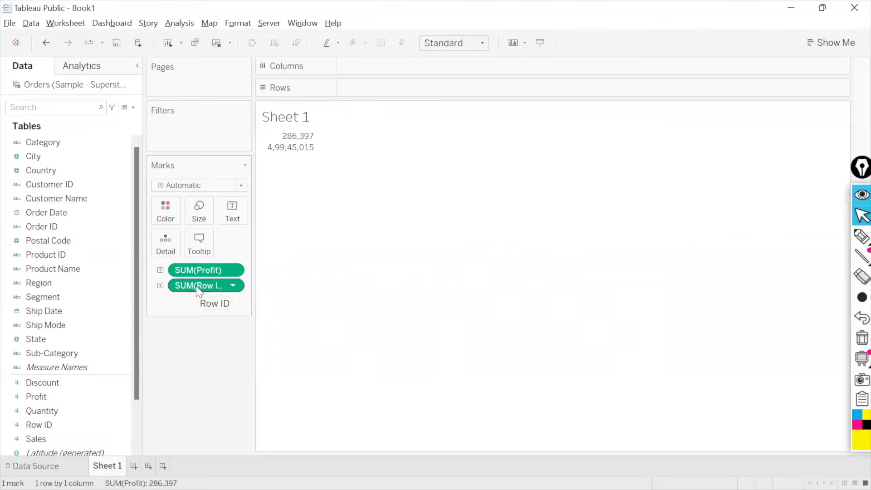
pyautogui.click(232, 286)
pyautogui.moveTo(263, 381)
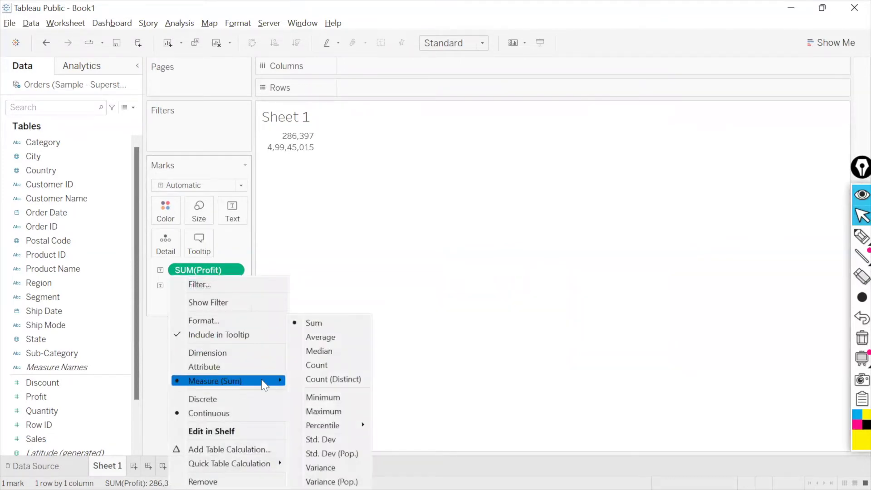
pyautogui.click(330, 369)
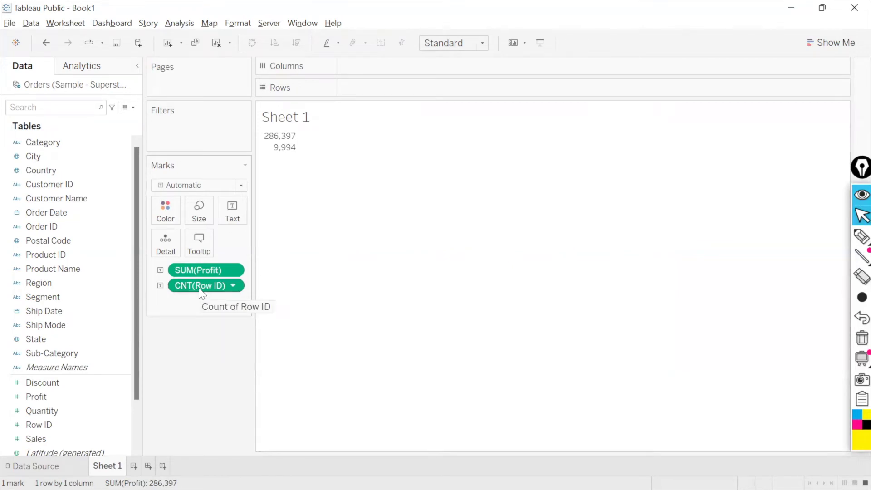
# Remove Row ID from the marks and move the field back among the dimensions in the data pane
pyautogui.moveTo(200, 289); pyautogui.dragTo(186, 387)
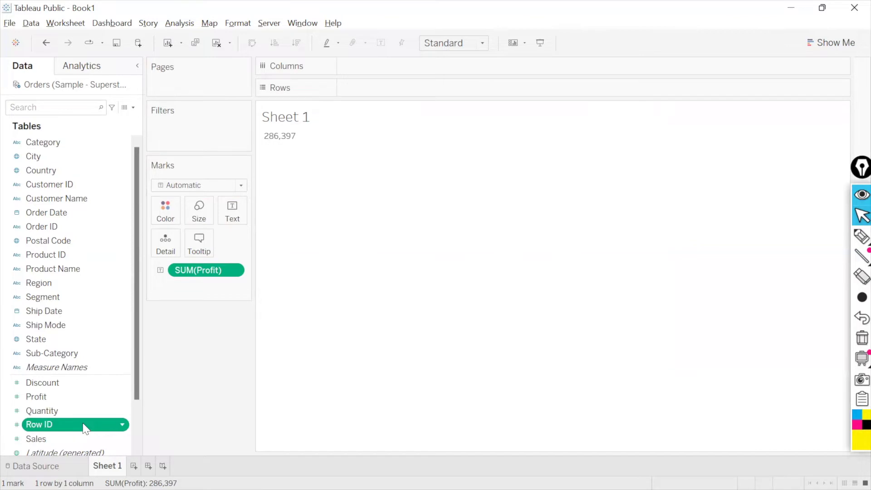
pyautogui.moveTo(83, 429); pyautogui.dragTo(91, 306)
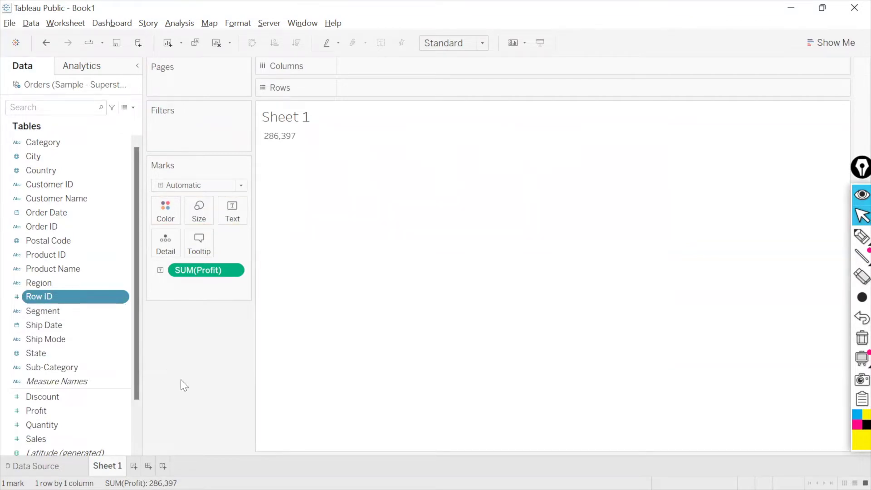
pyautogui.click(90, 416)
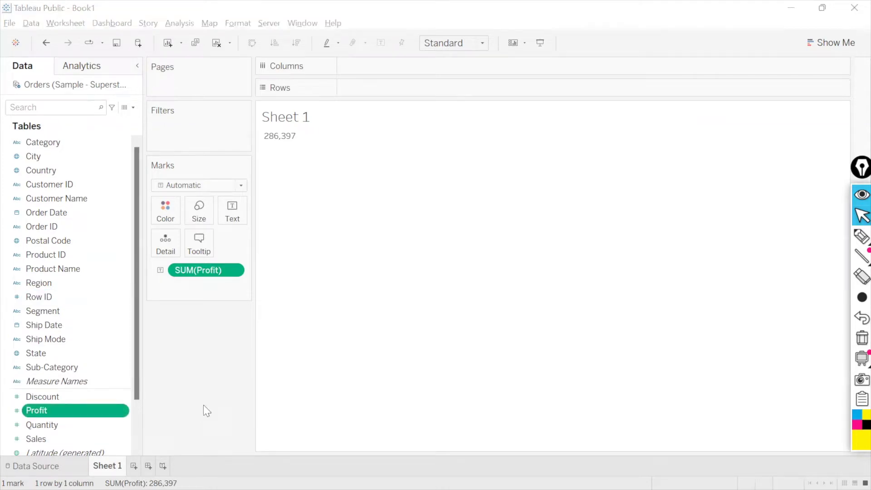
# Switch to Notepad and extend the Measures note with "except identification numbers"
pyautogui.hotkey('alt', 'Tab')
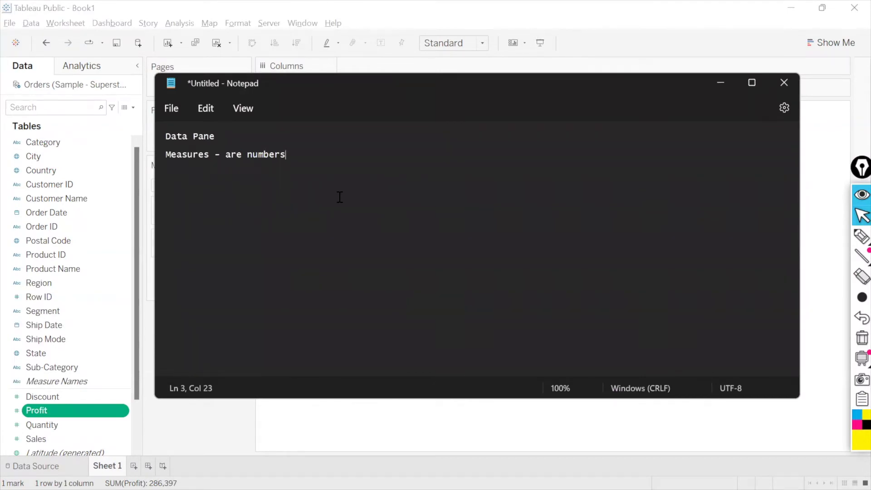
pyautogui.doubleClick(210, 152)
pyautogui.click(299, 154)
pyautogui.write('excp')
pyautogui.press('BackSpace')
pyautogui.write('ept ')
pyautogui.write('identification')
pyautogui.write(' numbers')
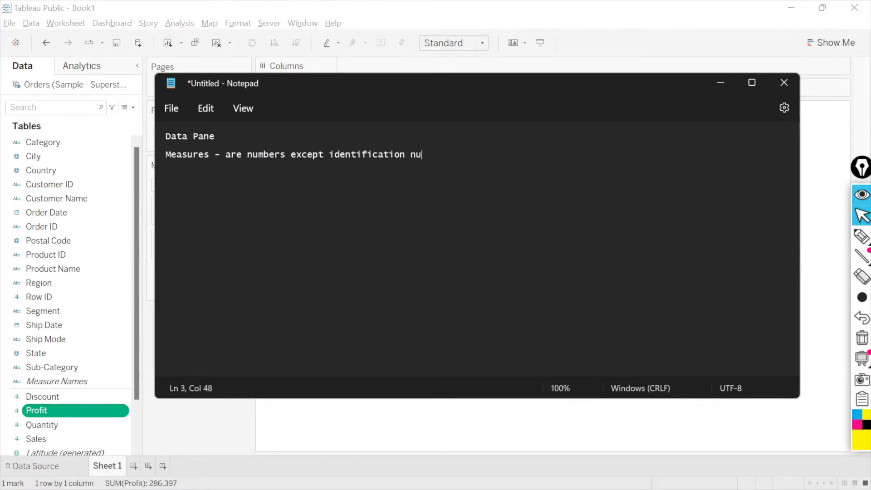
# Add the example line "Employyee Id - 500, 501" below the Measures note
pyautogui.press('Return')
pyautogui.write('Emplo')
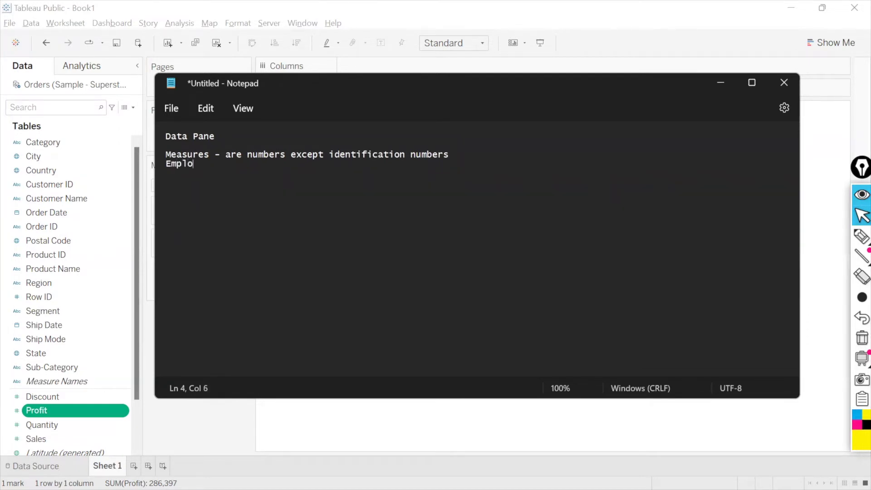
pyautogui.write('yye Id - 500, 501')
pyautogui.moveTo(234, 164); pyautogui.dragTo(303, 162)
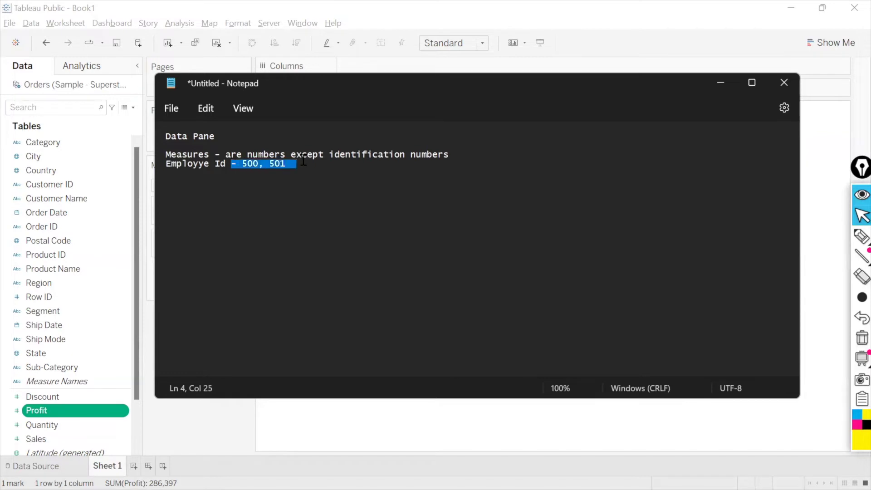
pyautogui.click(303, 162)
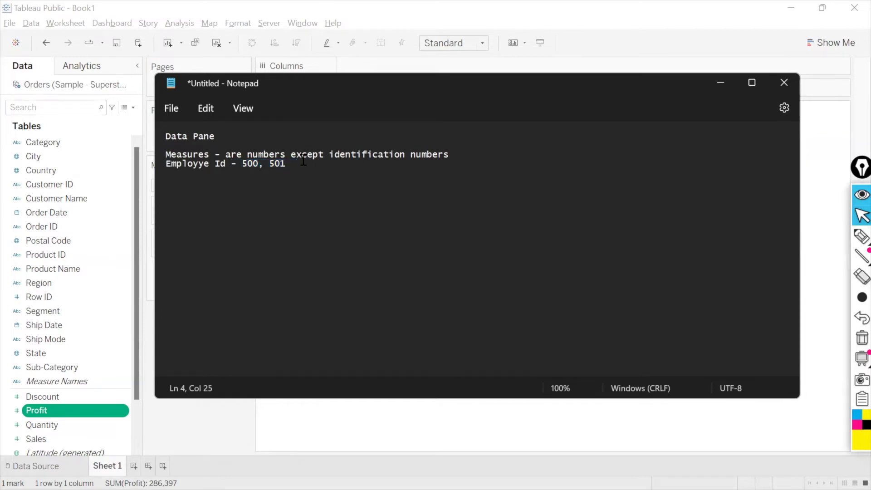
pyautogui.click(205, 163)
pyautogui.write('e')
# Delete the employee ID example line below the Measures note
pyautogui.moveTo(246, 164); pyautogui.dragTo(155, 168)
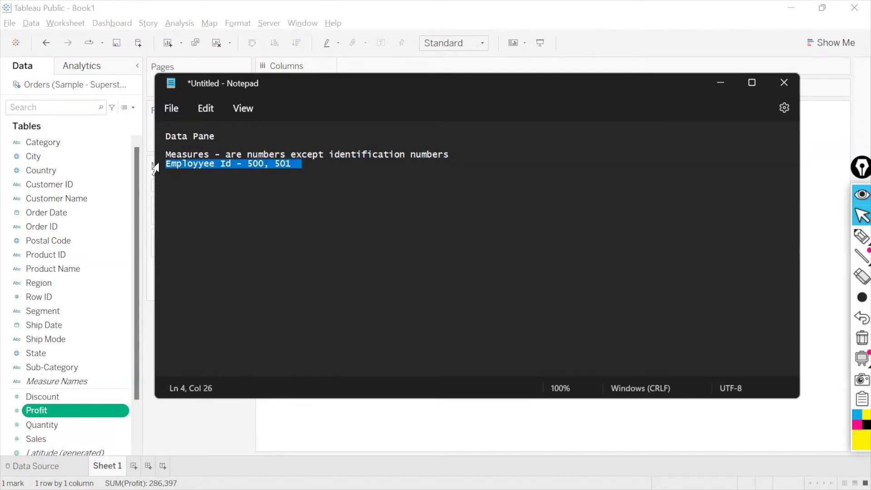
pyautogui.press('BackSpace')
pyautogui.press('BackSpace')
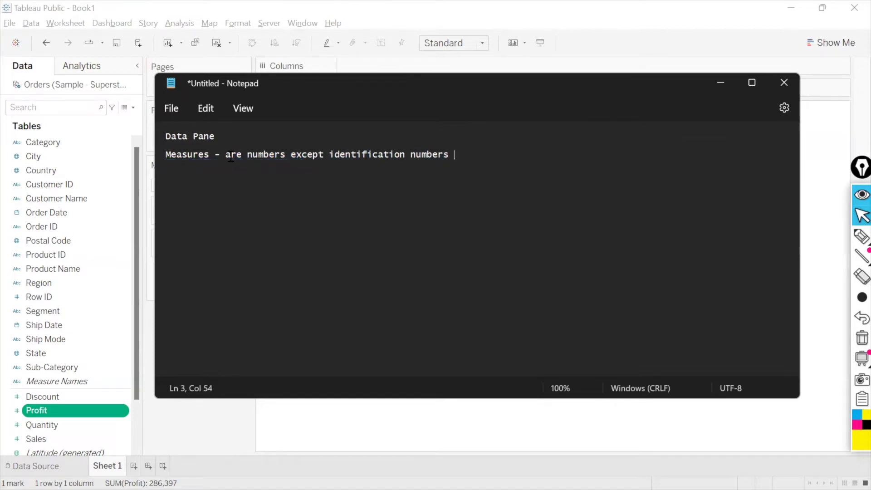
# Review the wording of the Measures note by highlighting it, and return to Tableau Public
pyautogui.moveTo(230, 156); pyautogui.dragTo(297, 154)
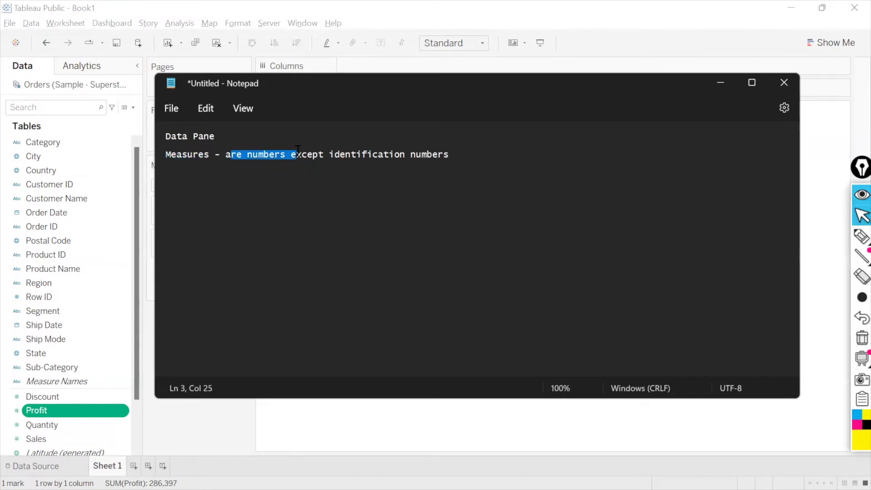
pyautogui.click(300, 183)
pyautogui.moveTo(209, 153); pyautogui.dragTo(352, 155)
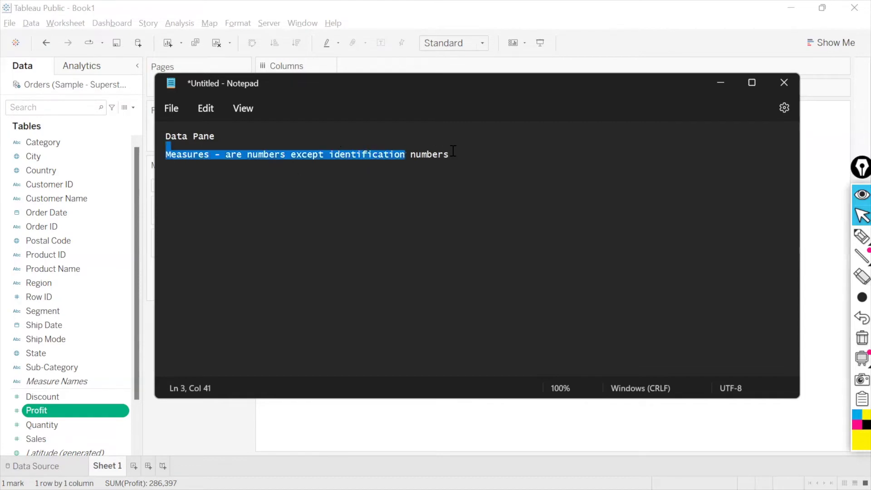
pyautogui.click(354, 146)
pyautogui.click(462, 152)
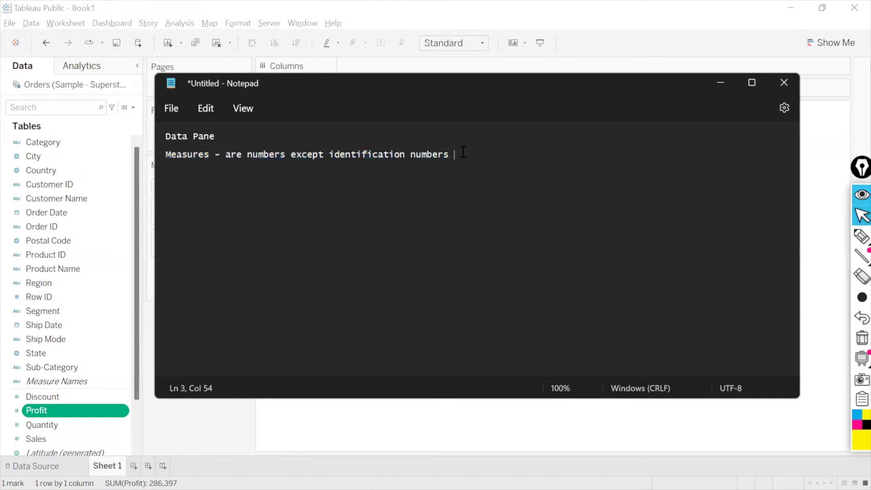
pyautogui.click(224, 413)
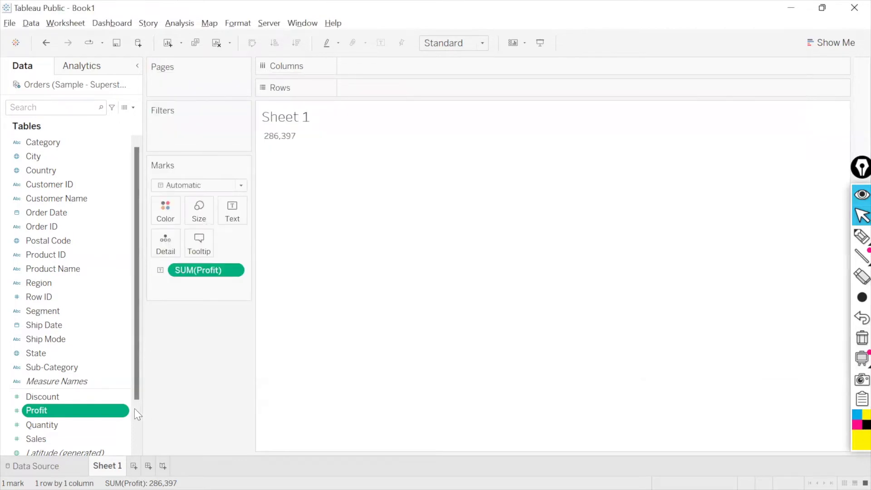
# View the default aggregation options available for the Profit measure, leaving the setting as it is
pyautogui.click(122, 411)
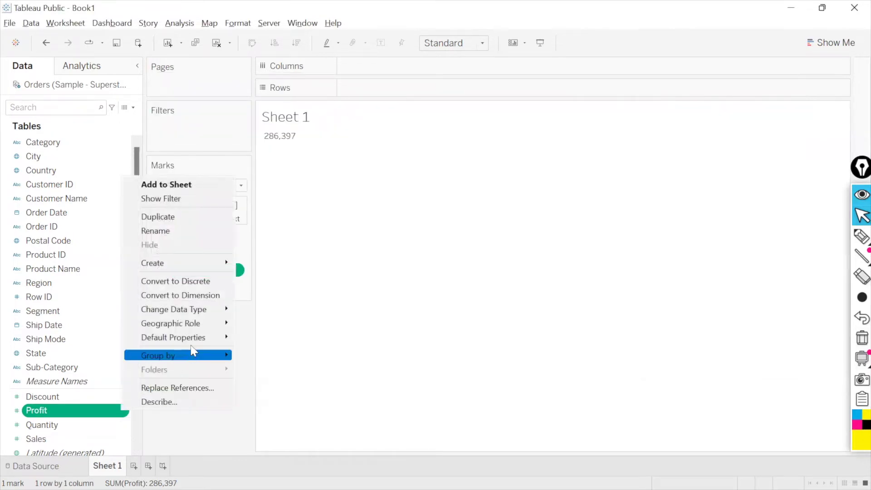
pyautogui.moveTo(195, 339)
pyautogui.moveTo(288, 383)
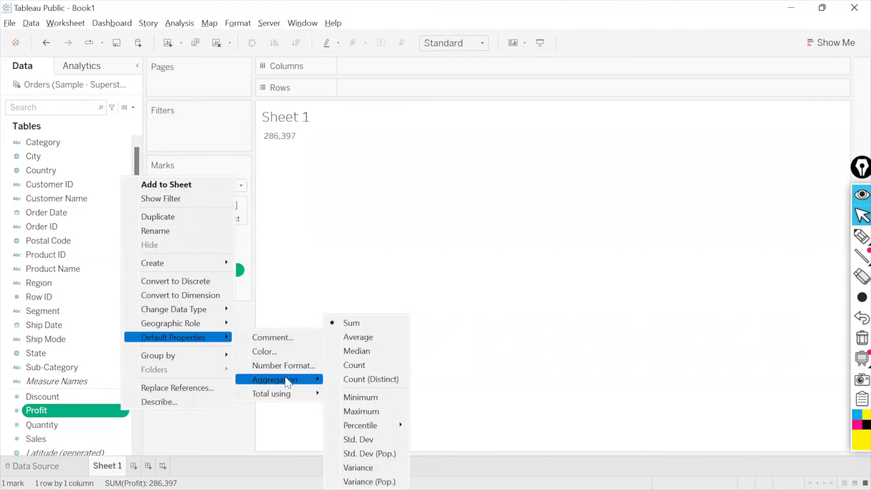
pyautogui.click(332, 218)
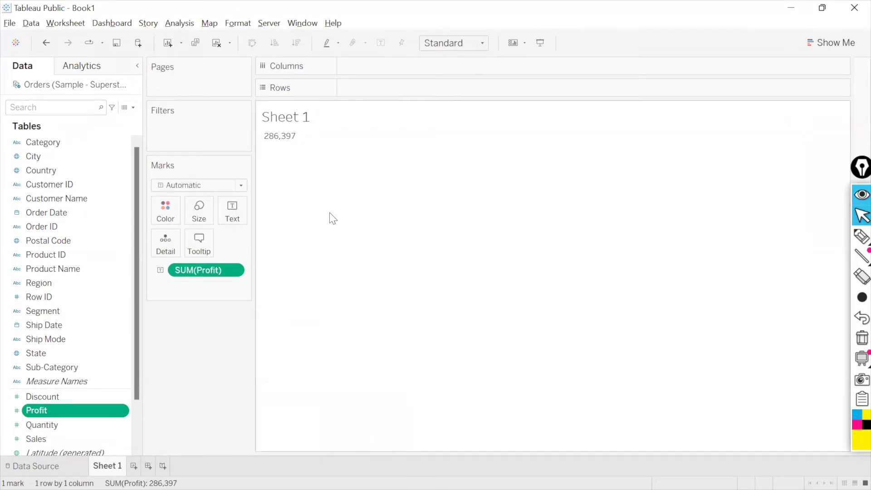
# Compare the Row ID and Segment dimensions with the Profit measure by highlighting each in the data pane
pyautogui.click(71, 298)
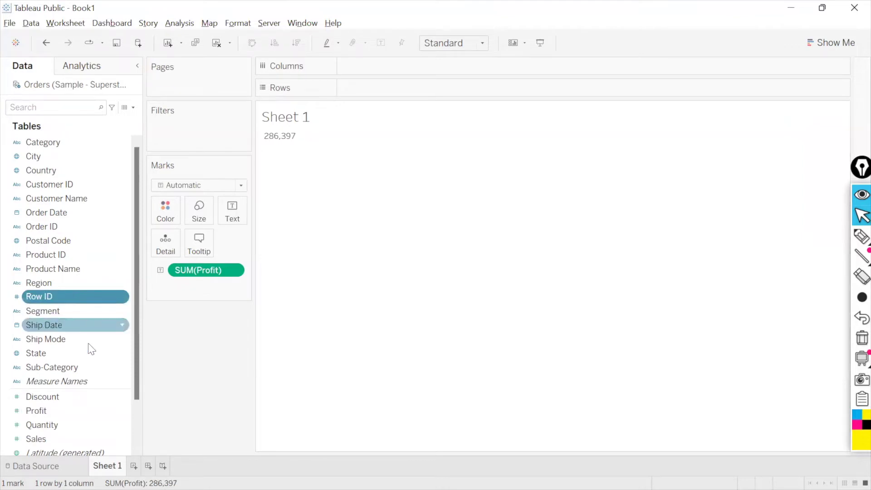
pyautogui.click(86, 417)
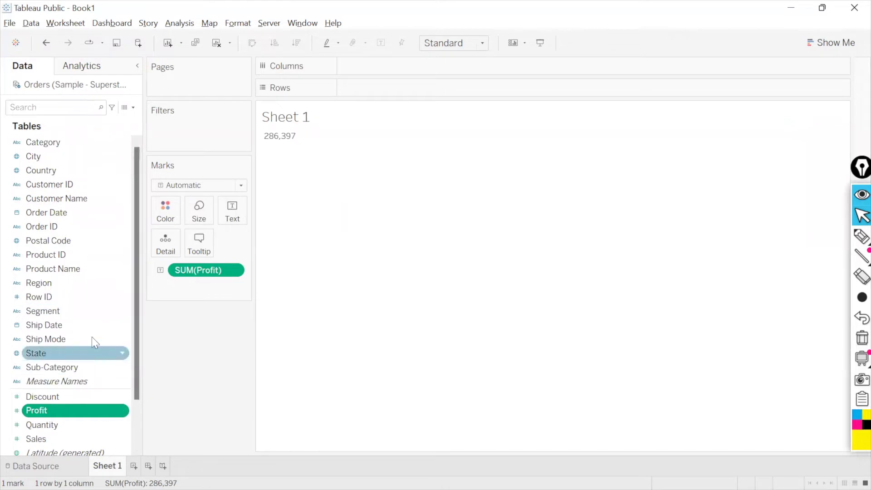
pyautogui.click(87, 312)
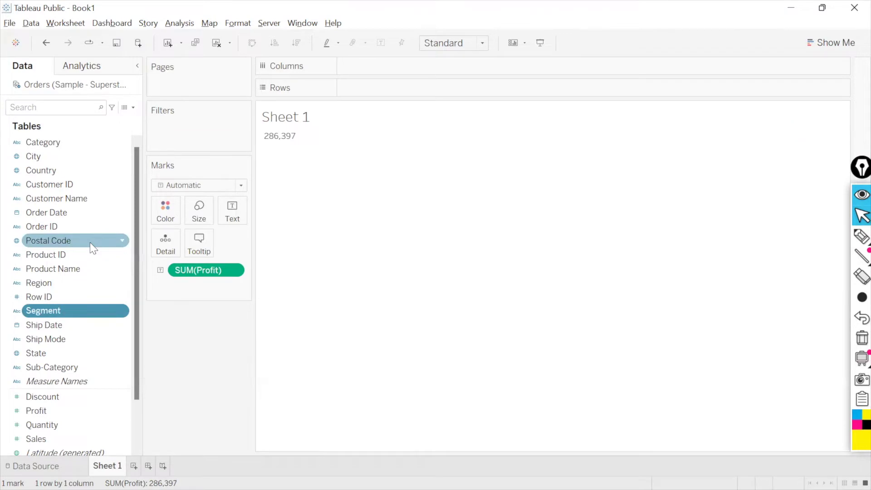
pyautogui.click(109, 412)
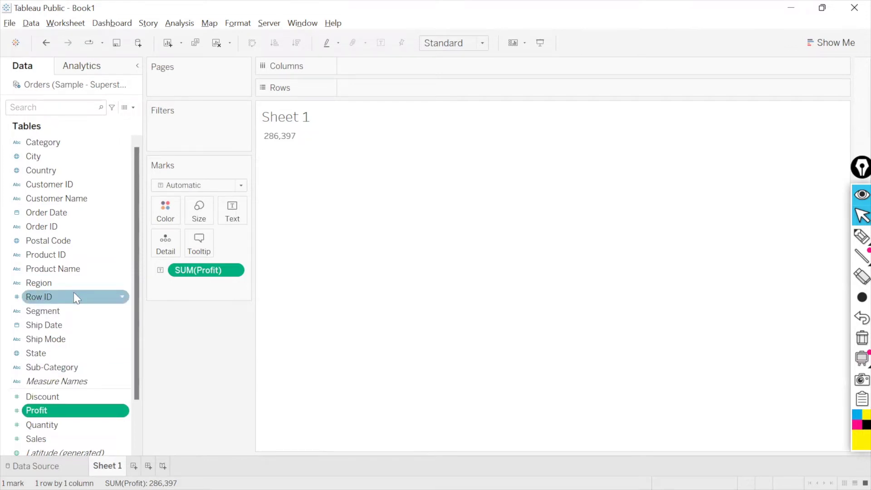
# Switch to Notepad and add the line "Dimensions - all non-numerica values" below the Measures note
pyautogui.hotkey('alt', 'Tab')
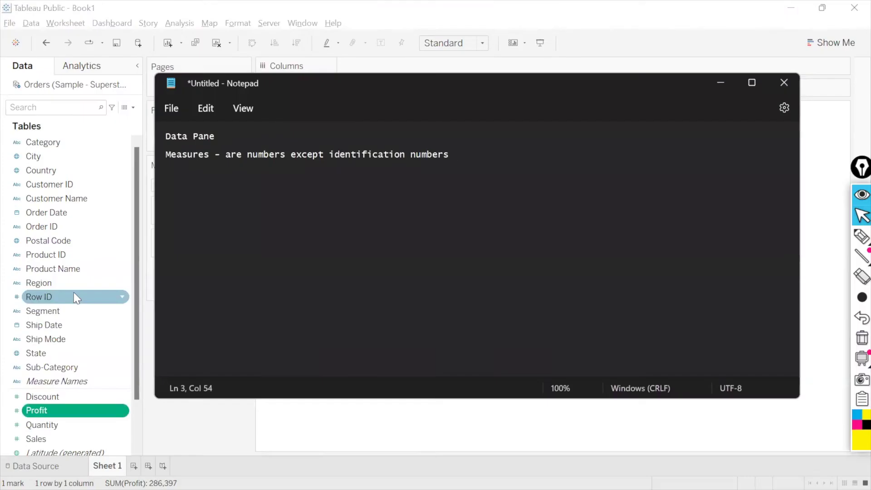
pyautogui.press('Return')
pyautogui.write('Dimensions:')
pyautogui.press('BackSpace')
pyautogui.write('- all non-num')
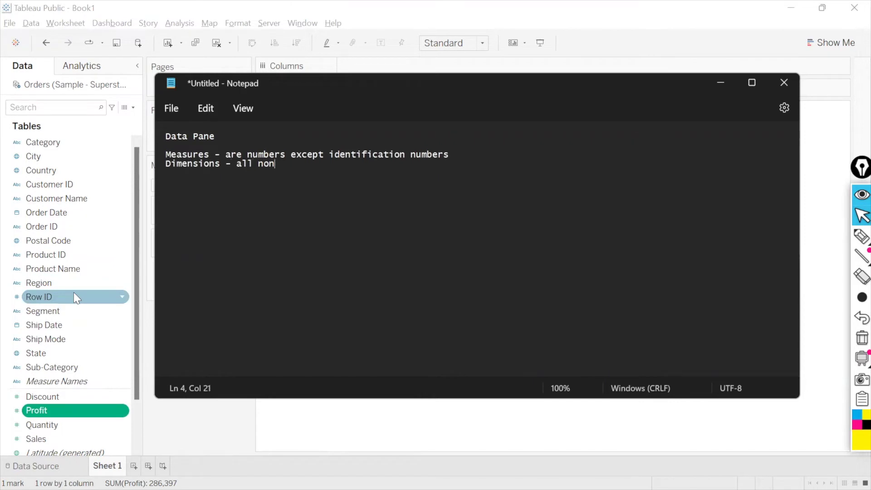
pyautogui.write('ca c')
pyautogui.press('BackSpace')
pyautogui.write('values ')
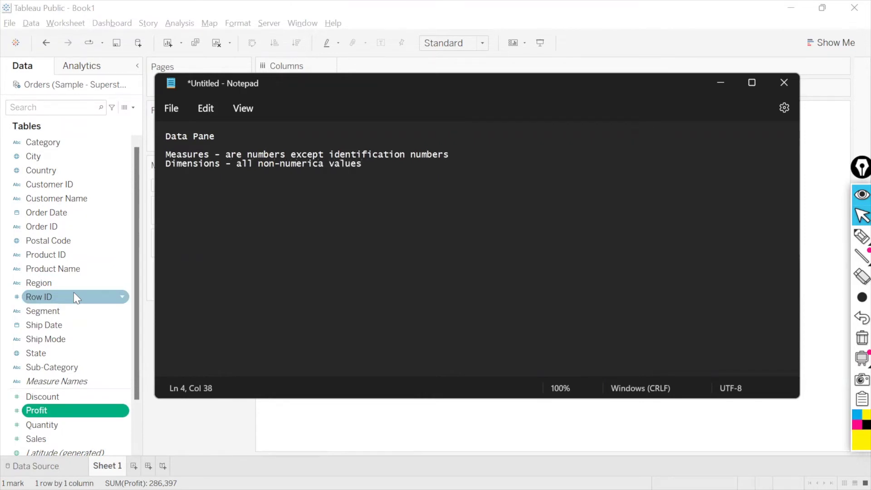
# Extend the Dimensions note with "which would include string, date, date and time, boolean"
pyautogui.write('which would includ')
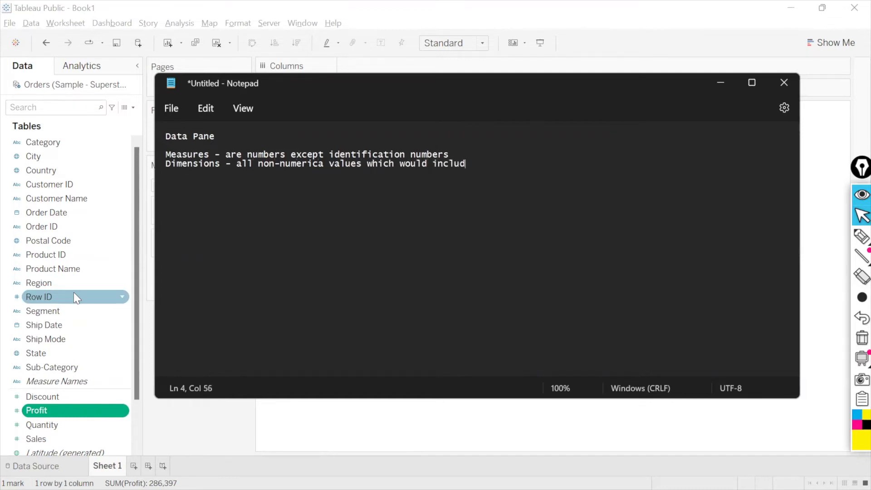
pyautogui.write('e string, date,')
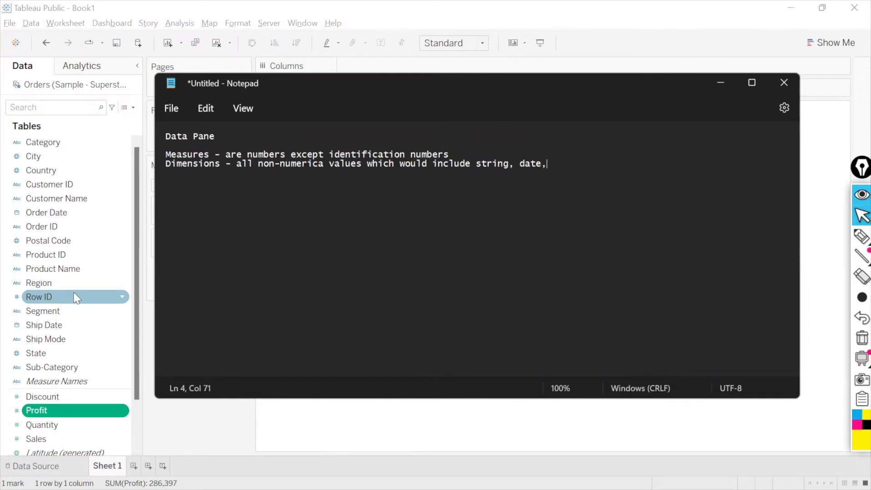
pyautogui.write(' date and time')
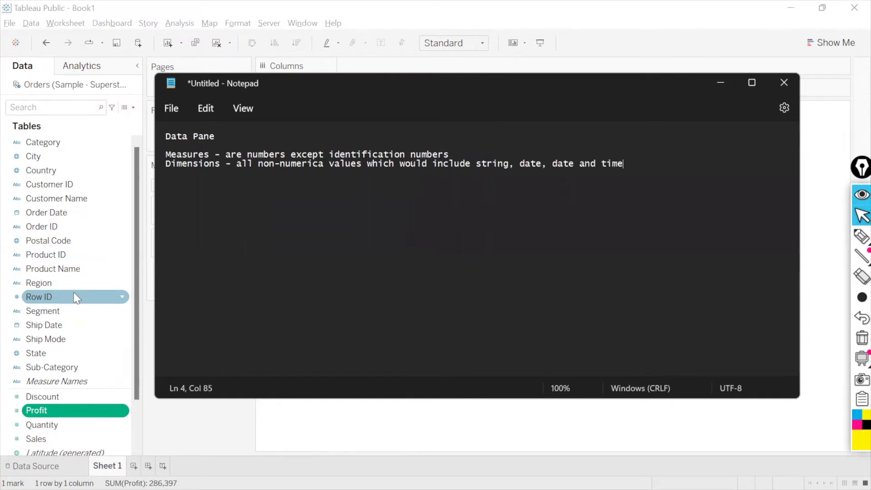
pyautogui.write(', boolean,')
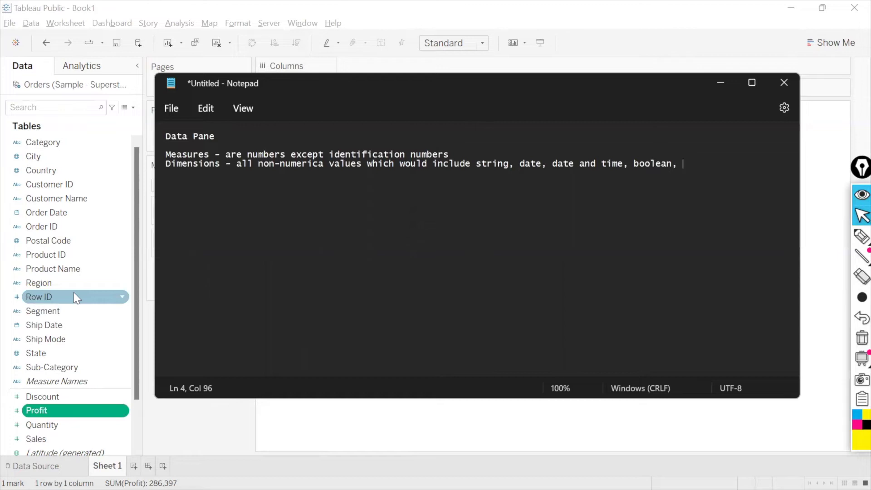
# Finish the Dimensions note with "including identification numbers" directly after "boolean", without the trailing comma
pyautogui.press('BackSpace')
pyautogui.press('BackSpace')
pyautogui.write('include string')
pyautogui.press('BackSpace')
pyautogui.press('BackSpace')
pyautogui.press('BackSpace')
pyautogui.press('BackSpace')
pyautogui.press('BackSpace')
pyautogui.write('uding identification numbers')
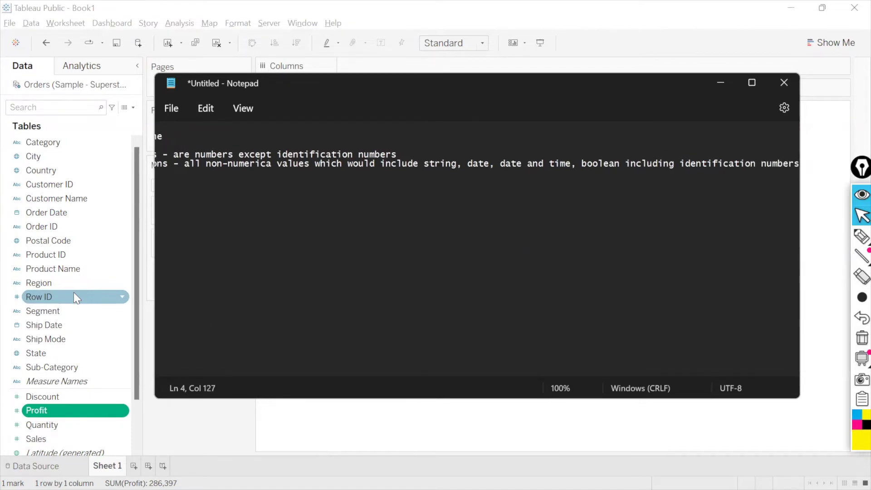
# Turn on word wrap so the long Dimensions note fits within the Notepad window
pyautogui.click(205, 108)
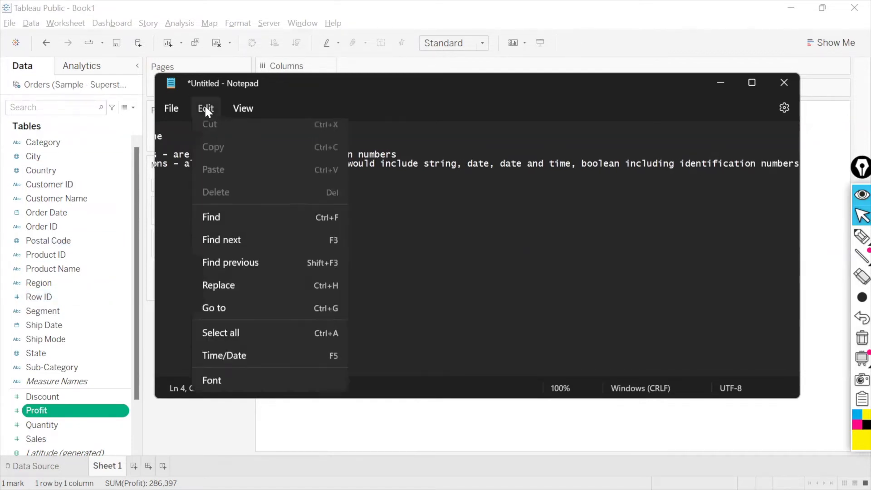
pyautogui.click(231, 109)
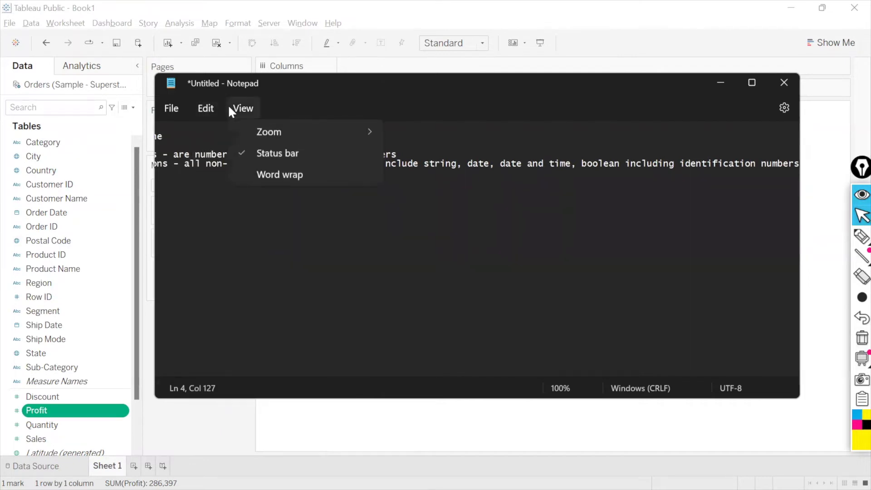
pyautogui.click(250, 172)
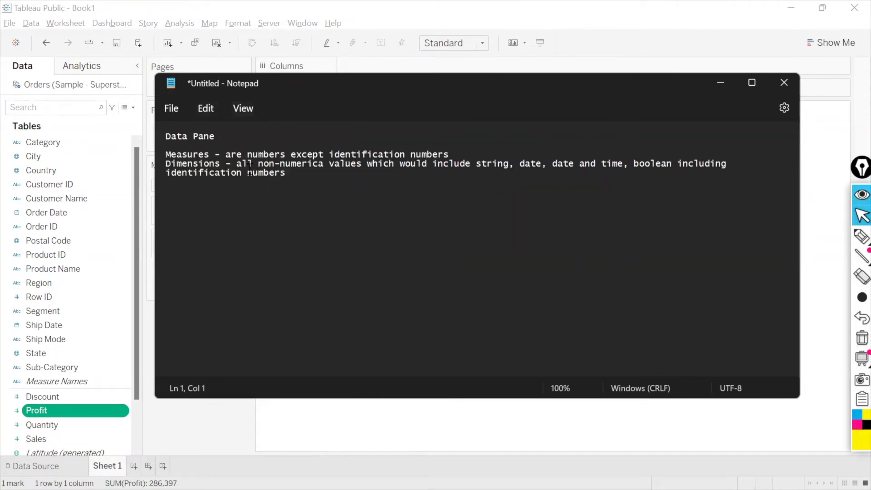
# Correct the spelling of "non-numerica" to "non-numerical" in the Dimensions note
pyautogui.click(471, 161)
pyautogui.click(324, 164)
pyautogui.write('l')
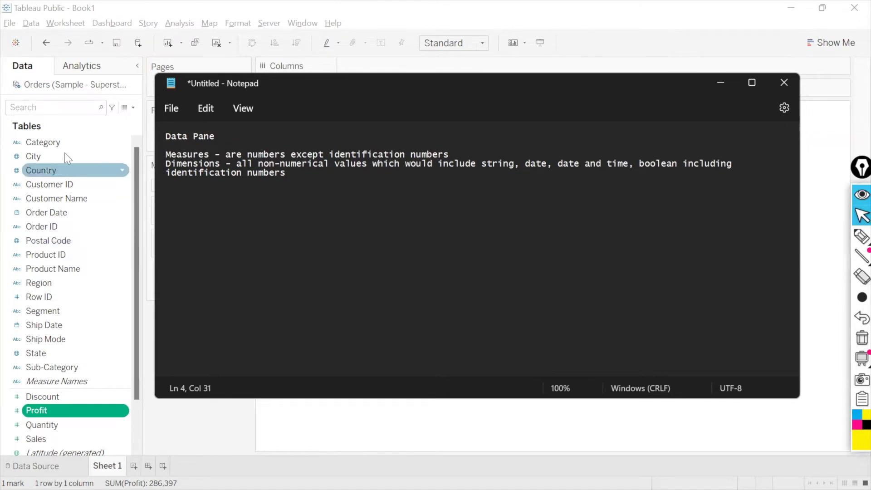
# Return to Tableau Public, place Category on Rows, and remove SUM(Profit) from the Marks card
pyautogui.click(57, 141)
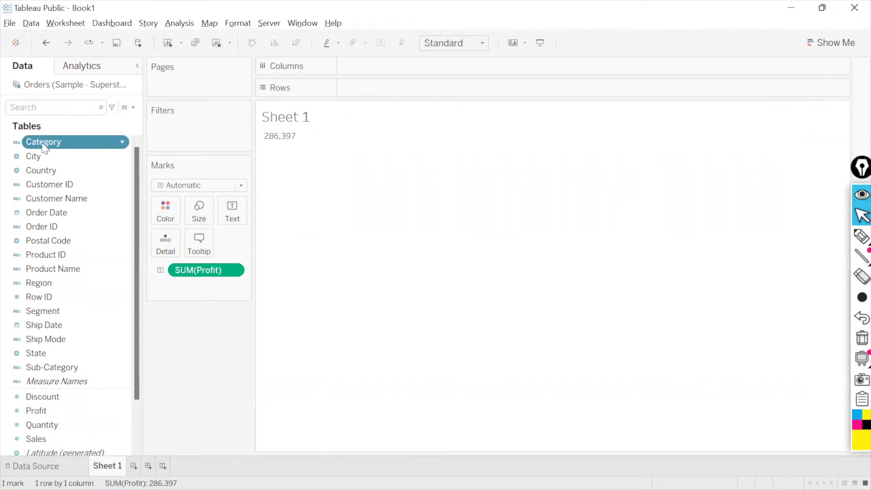
pyautogui.moveTo(44, 148); pyautogui.dragTo(367, 88)
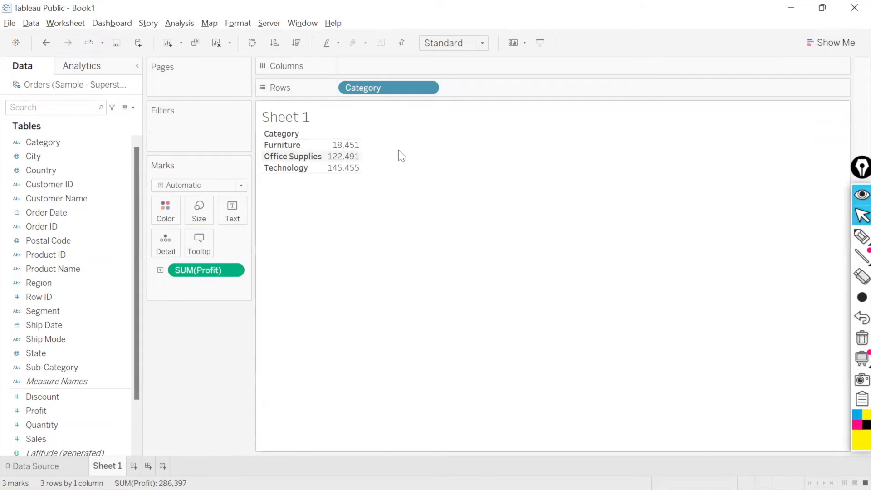
pyautogui.moveTo(345, 150)
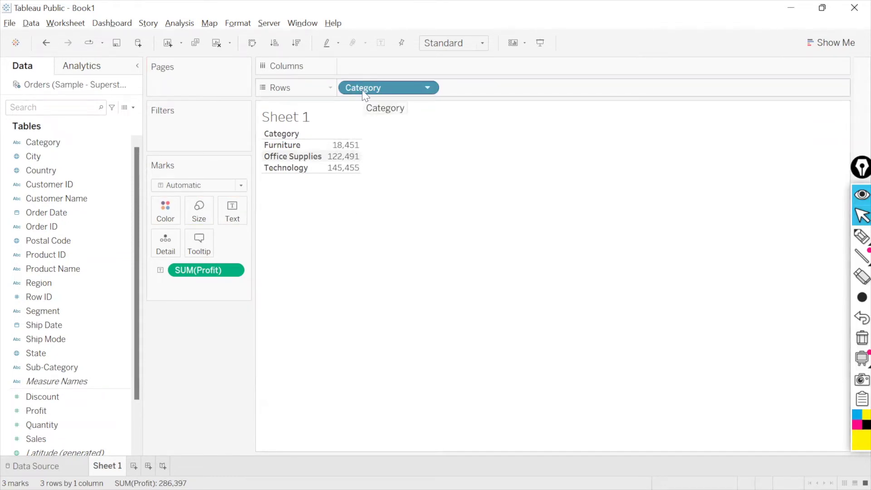
pyautogui.moveTo(199, 270); pyautogui.dragTo(190, 352)
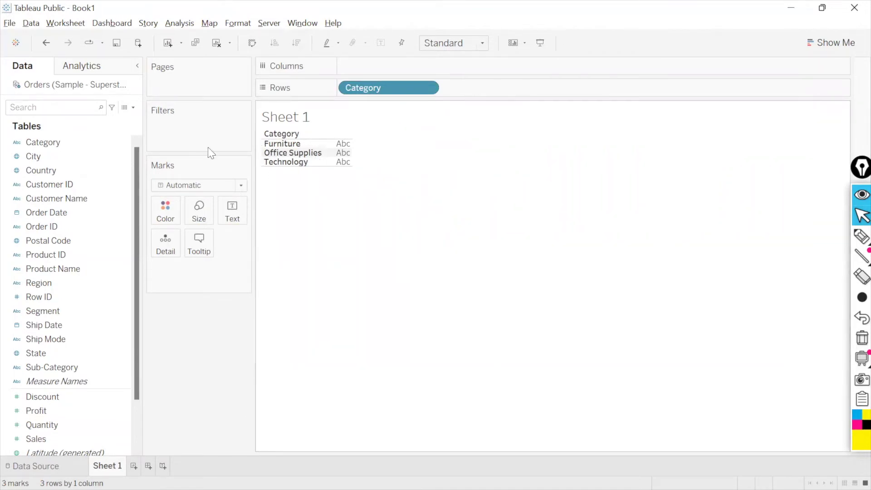
# Open the underlying Orders data and examine the repeated Furniture, Office Supplies and Technology entries in the Category column
pyautogui.click(125, 107)
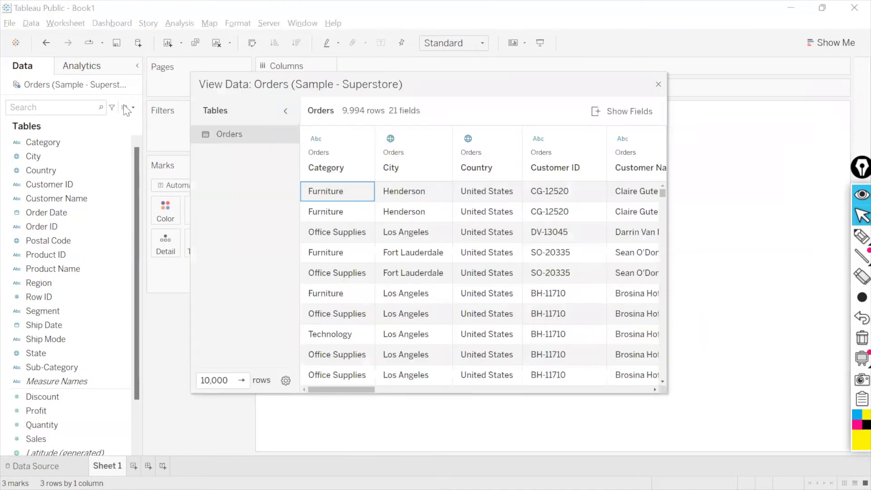
pyautogui.click(355, 191)
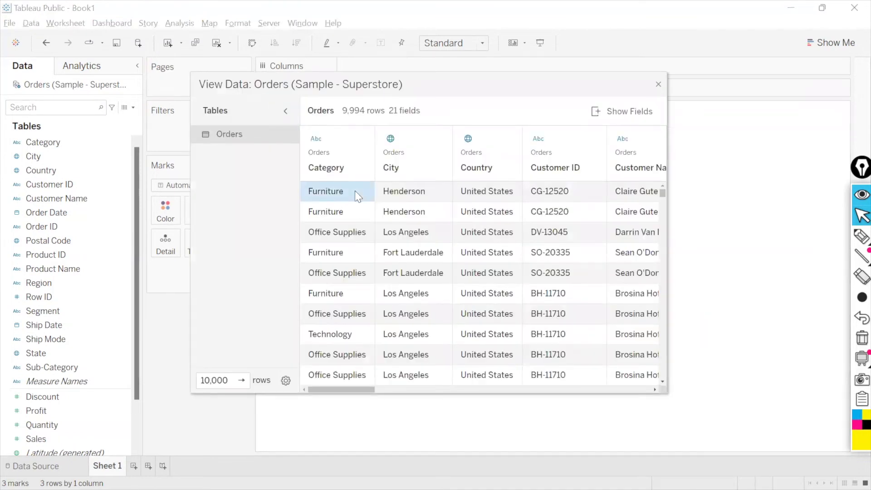
pyautogui.click(355, 213)
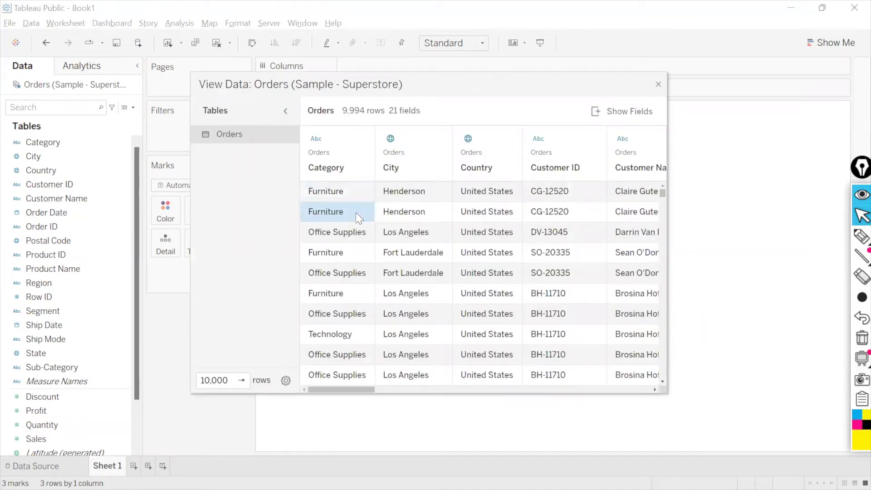
pyautogui.click(356, 250)
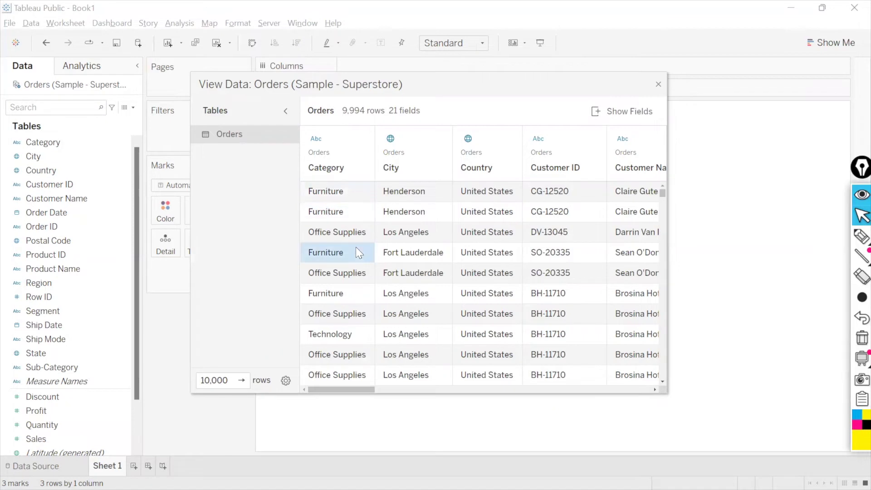
pyautogui.click(357, 292)
pyautogui.moveTo(349, 233); pyautogui.dragTo(355, 273)
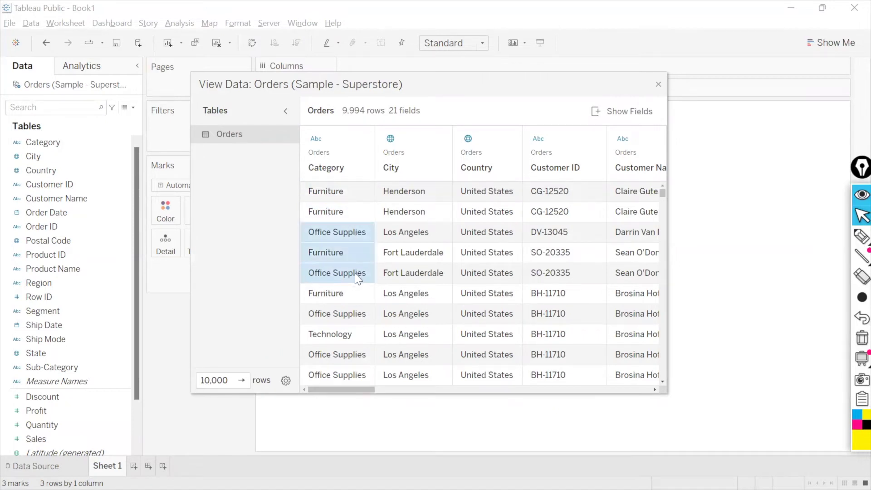
pyautogui.click(355, 274)
pyautogui.click(357, 333)
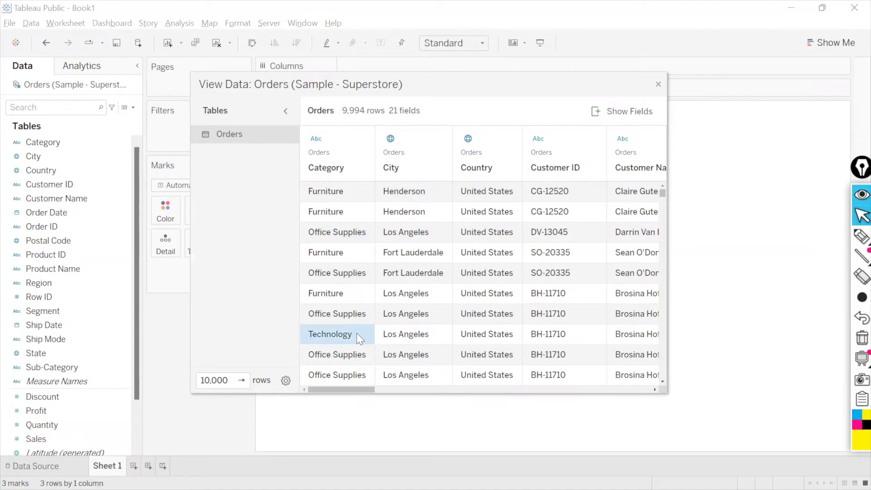
# Move the data window clear of the sheet's table and compare its Category entries with the categories listed in the sheet
pyautogui.moveTo(428, 82); pyautogui.dragTo(514, 194)
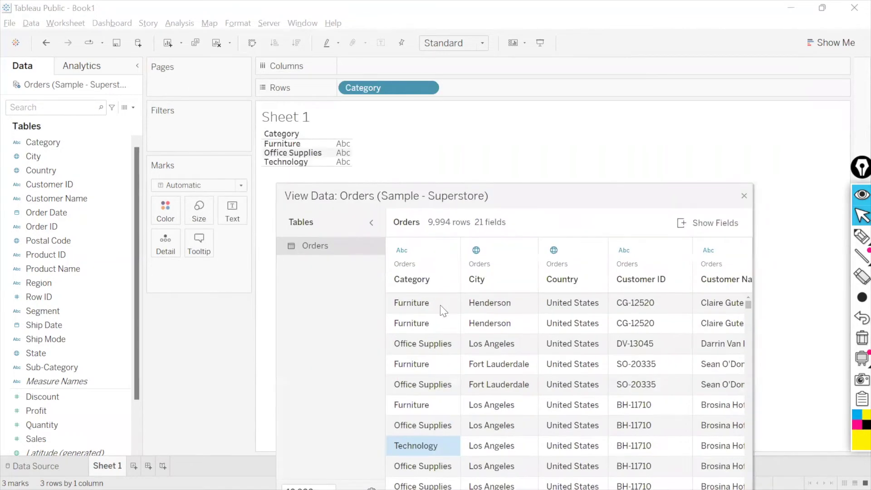
pyautogui.click(440, 305)
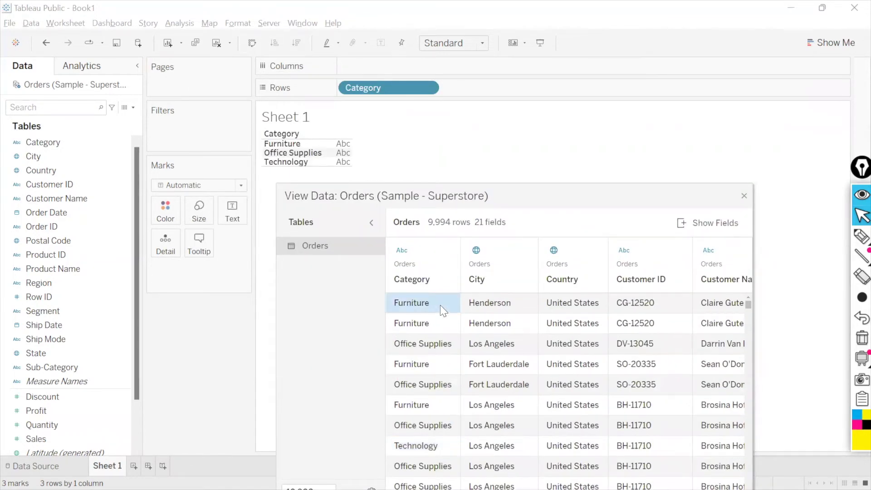
pyautogui.click(429, 347)
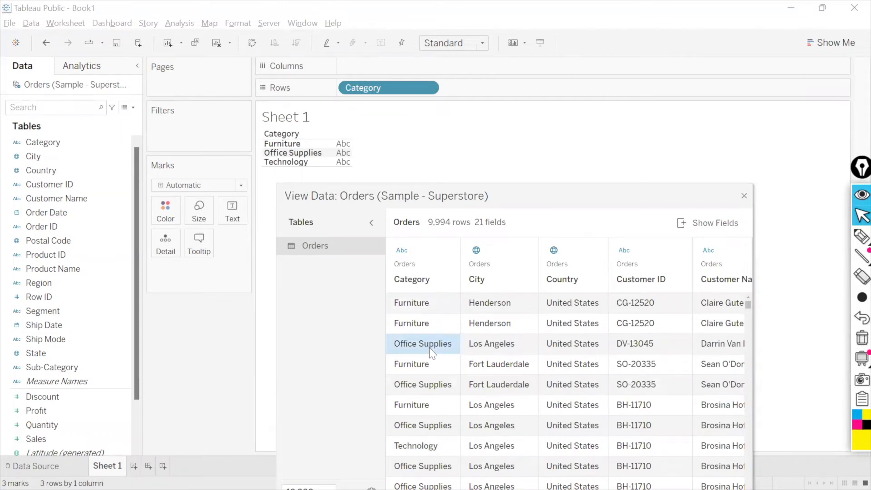
pyautogui.click(415, 304)
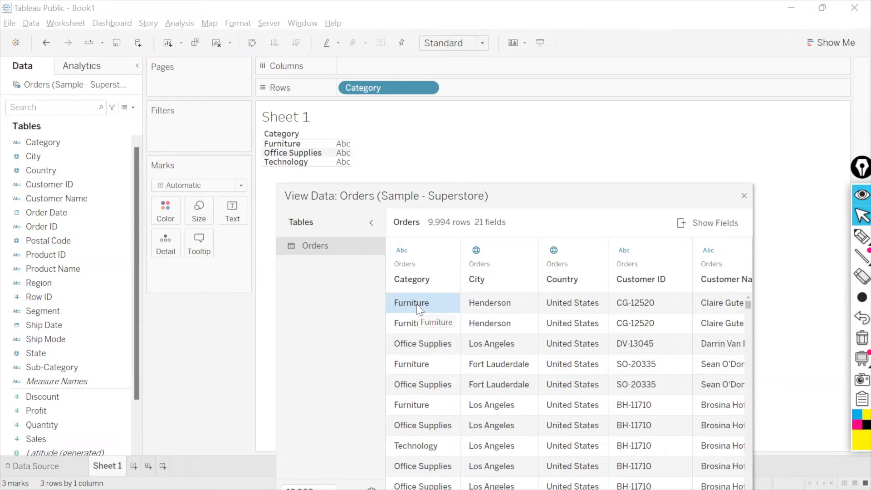
pyautogui.click(413, 344)
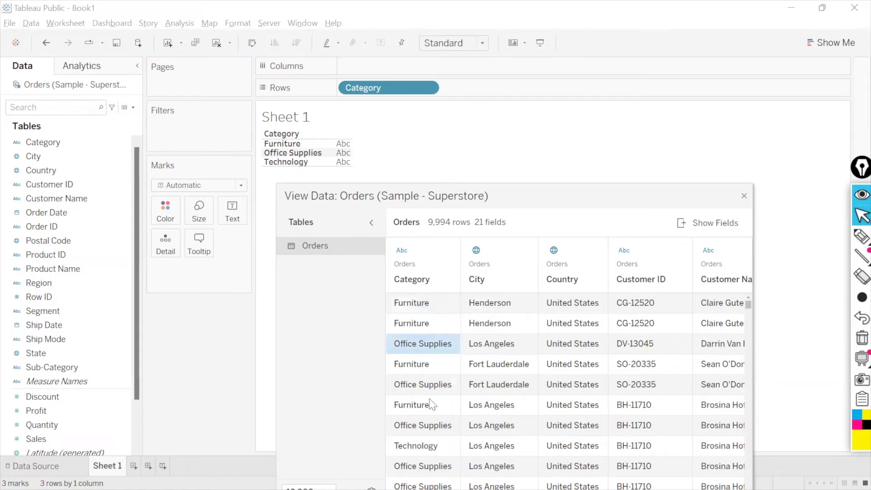
pyautogui.click(444, 444)
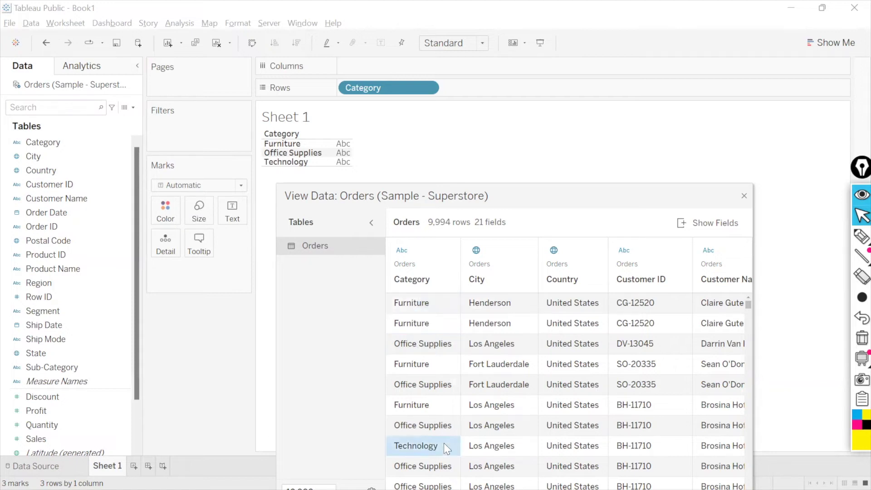
# Close the Orders data window and highlight Furniture, Office Supplies and Technology one by one in the sheet, leaving none selected
pyautogui.click(744, 196)
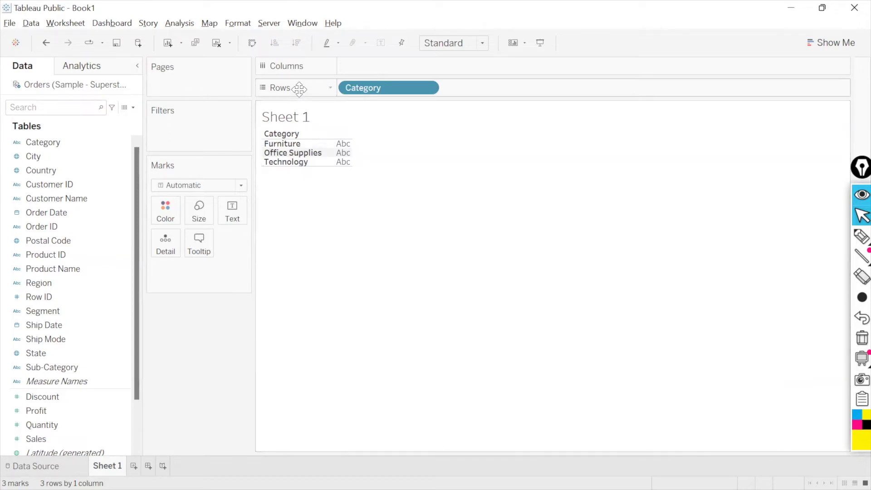
pyautogui.click(279, 143)
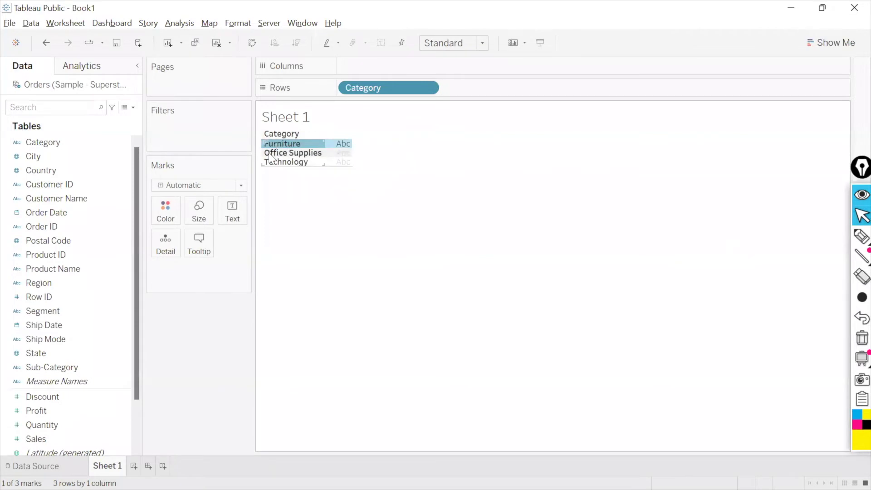
pyautogui.click(271, 154)
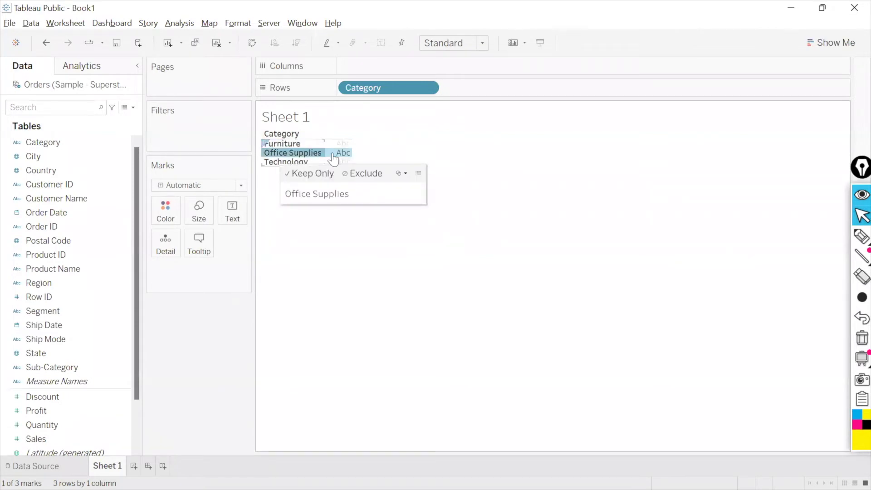
pyautogui.click(268, 163)
pyautogui.click(310, 249)
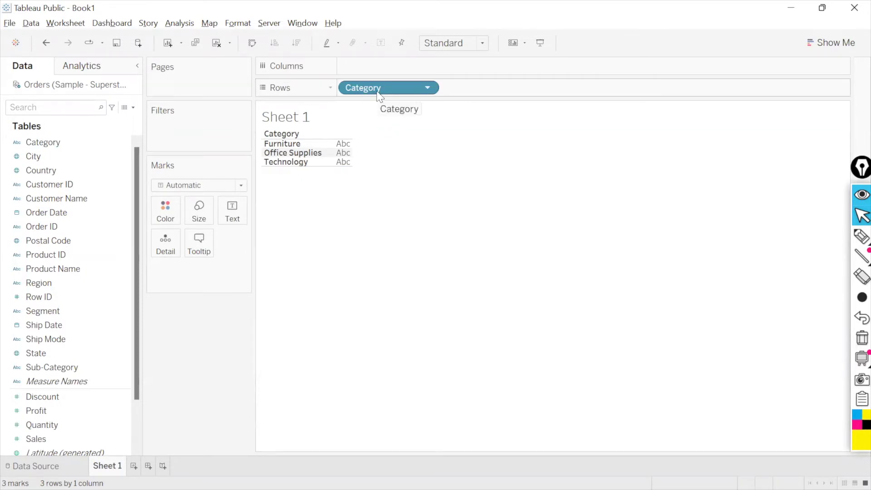
# Replace Category with Region on Rows and highlight Central, East, South and West in turn
pyautogui.moveTo(379, 96); pyautogui.dragTo(429, 237)
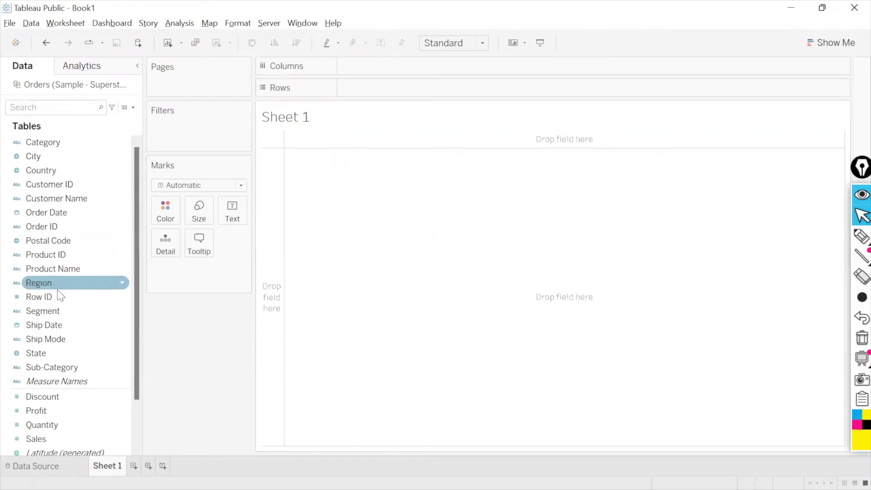
pyautogui.moveTo(50, 292)
pyautogui.mouseDown()
pyautogui.moveTo(383, 87)
pyautogui.moveTo(369, 93)
pyautogui.mouseUp()
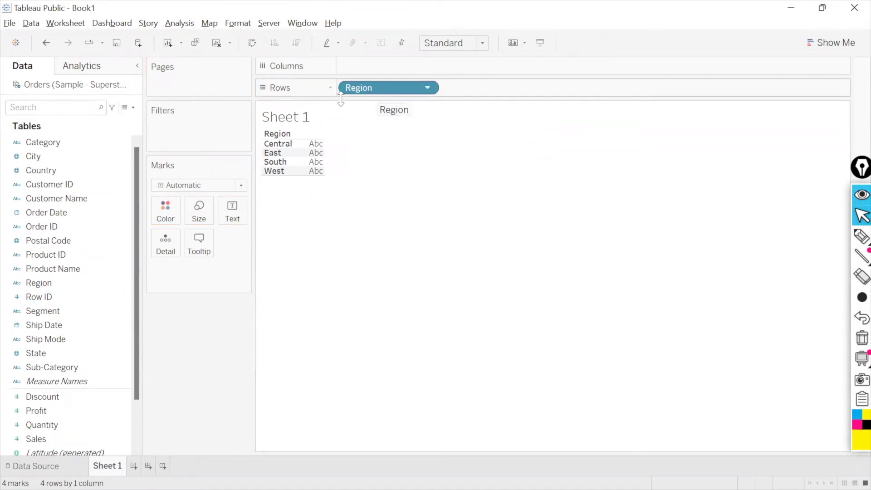
pyautogui.click(291, 143)
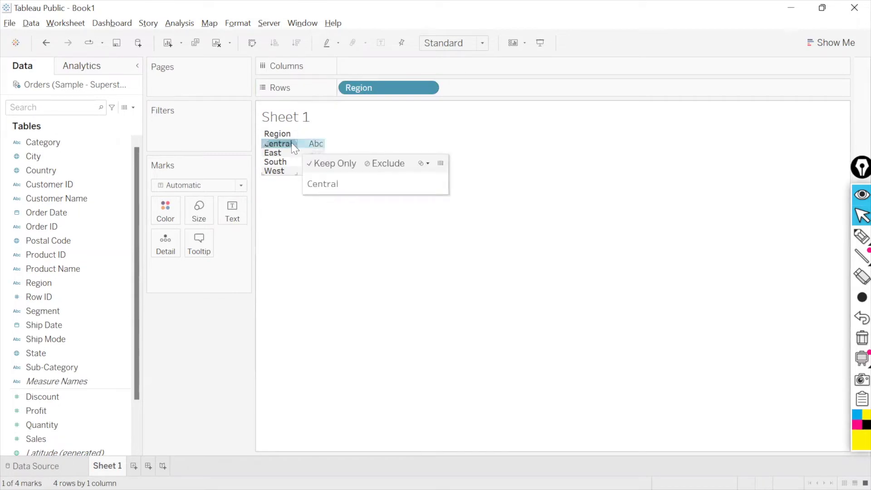
pyautogui.click(283, 153)
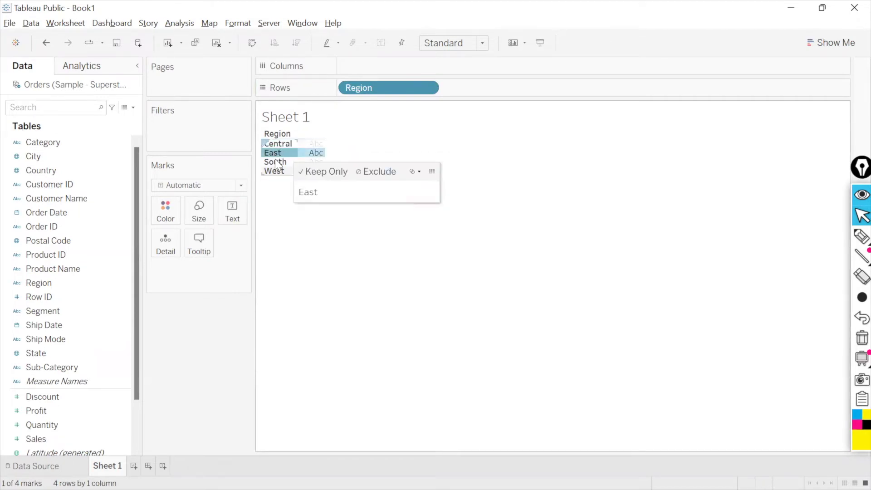
pyautogui.click(277, 162)
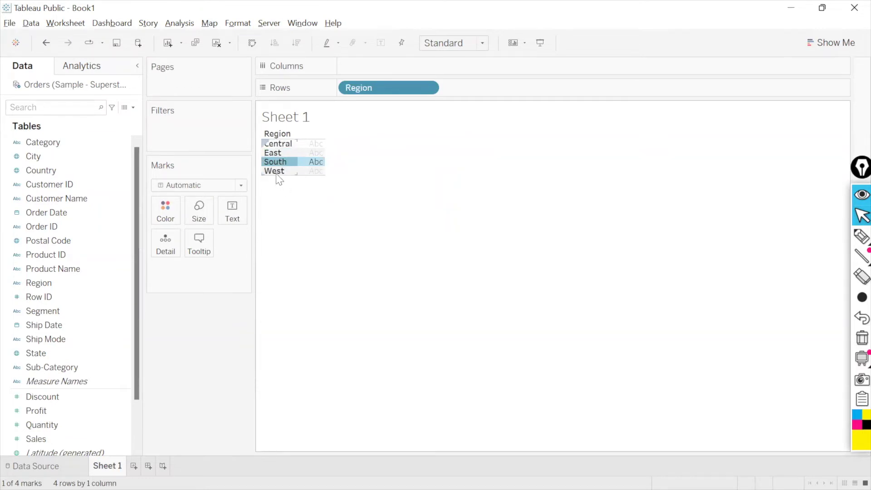
pyautogui.click(277, 173)
pyautogui.click(391, 156)
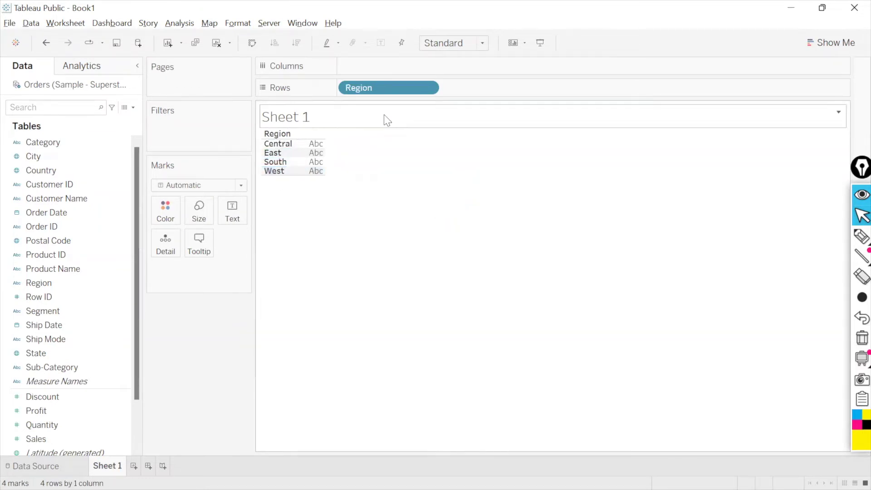
# Move Region from Rows to Columns and highlight each of its four headers in turn
pyautogui.moveTo(379, 88); pyautogui.dragTo(380, 68)
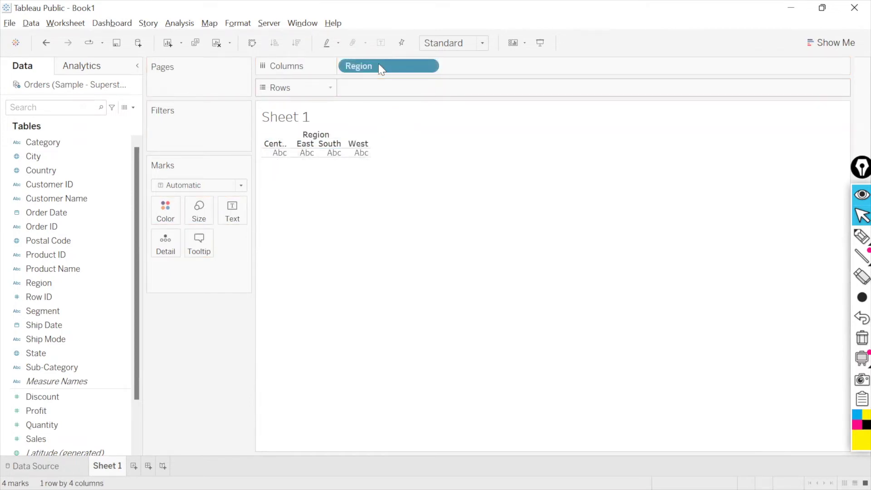
pyautogui.click(273, 139)
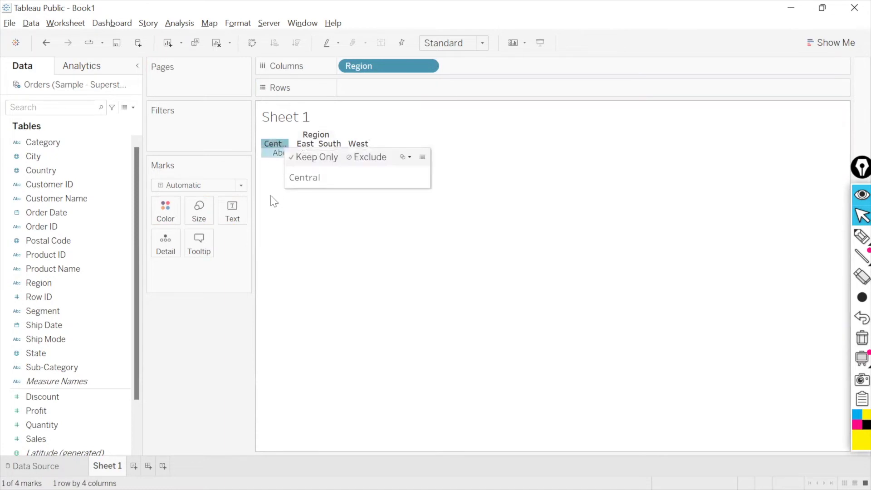
pyautogui.click(304, 144)
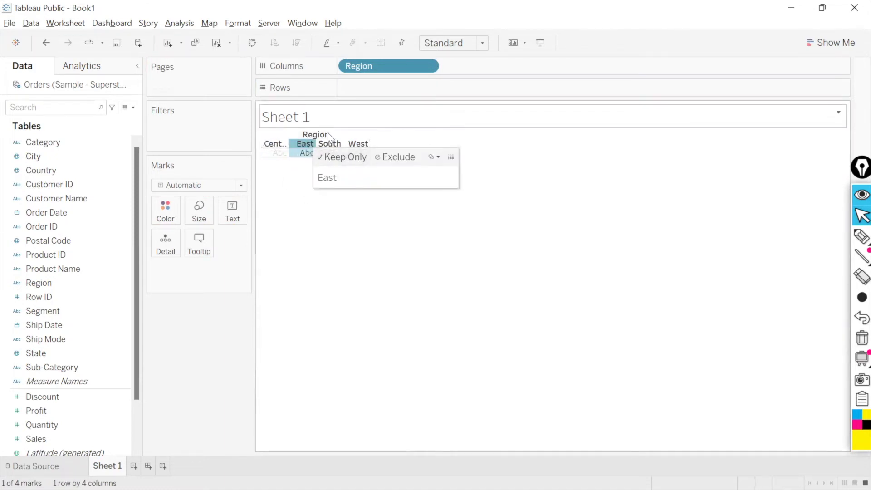
pyautogui.click(329, 144)
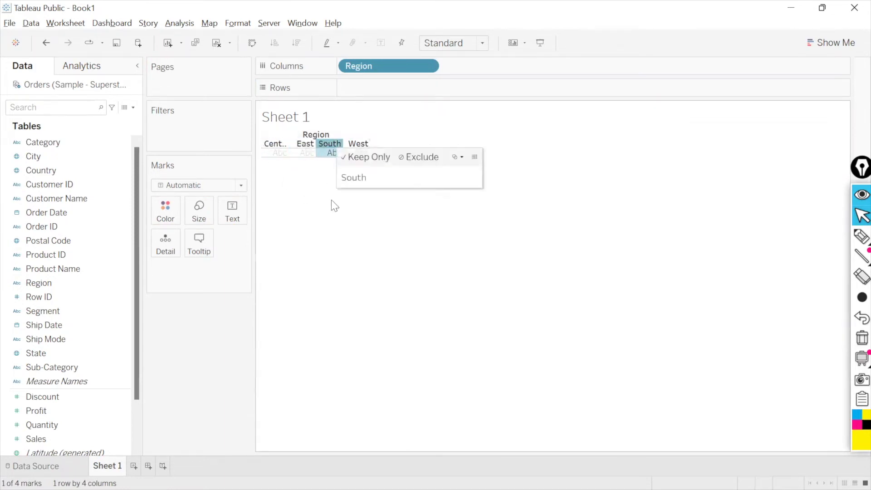
pyautogui.click(359, 144)
pyautogui.click(361, 223)
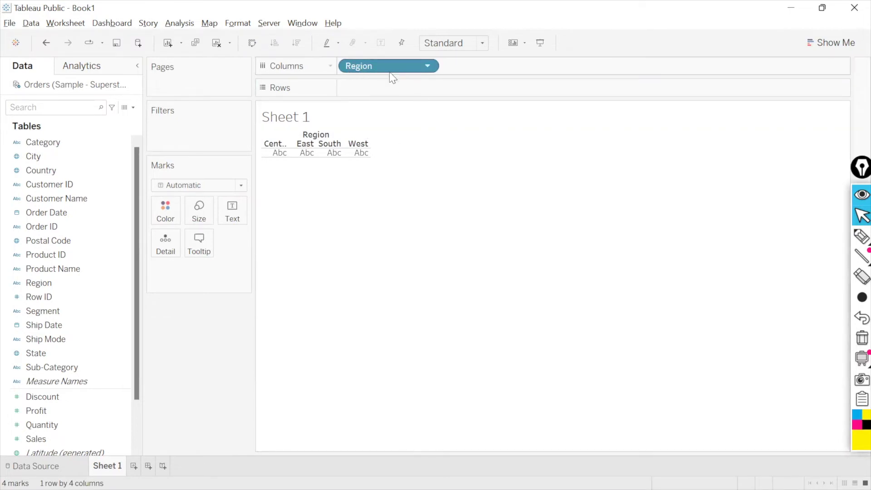
# Switch to the Notepad notes and add the heading "PILL" below the Dimensions note, separated by blank lines
pyautogui.hotkey('alt', 'Tab')
pyautogui.press('End')
pyautogui.press('Return')
pyautogui.press('Return')
pyautogui.press('Return')
pyautogui.write('PILL')
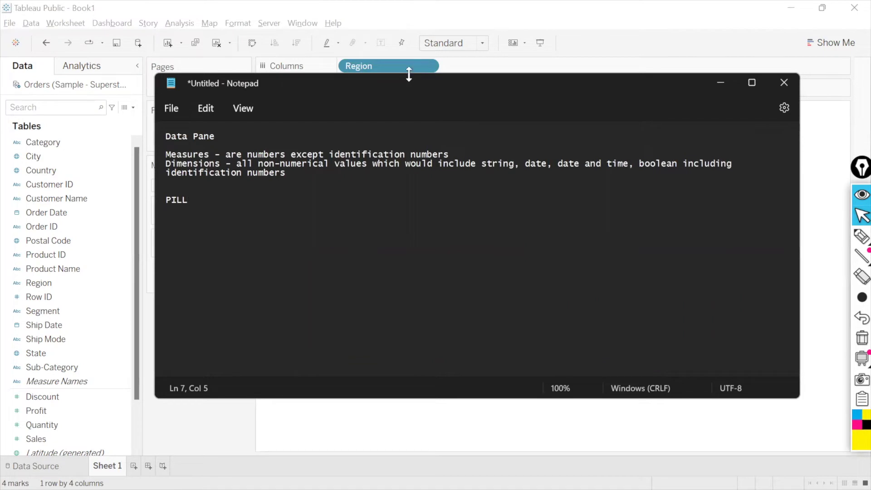
# Check the Region pill in Tableau, start a "Blue Pill -" line under PILL in Notepad, and move the notes clear of the Region pill
pyautogui.hotkey('alt', 'Tab')
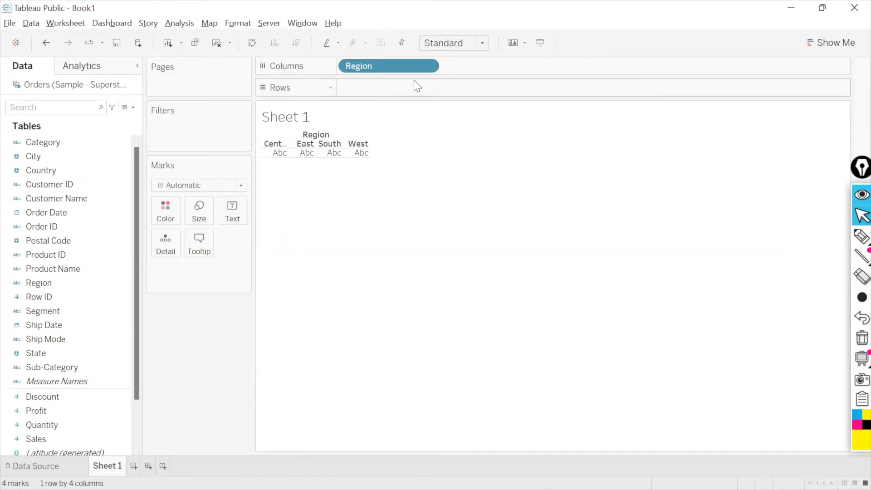
pyautogui.moveTo(384, 73); pyautogui.dragTo(407, 78)
pyautogui.hotkey('alt', 'Tab')
pyautogui.press('Return')
pyautogui.write('B1ue Pill ')
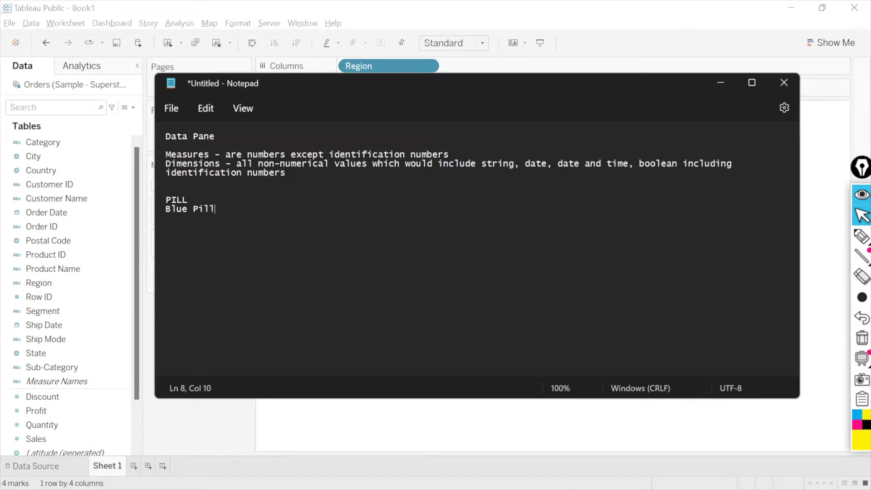
pyautogui.write('-')
pyautogui.moveTo(431, 94); pyautogui.dragTo(494, 174)
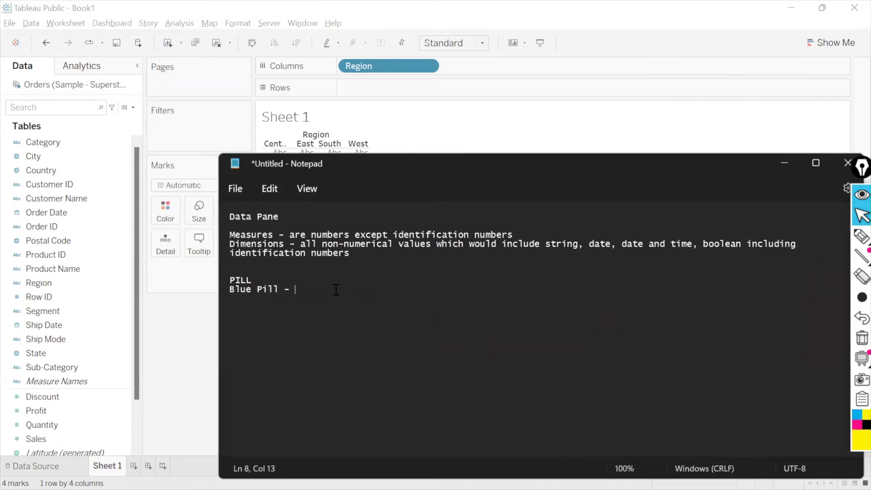
# Complete the Blue Pill line with "Discrete data and by default all dimensions are Discrete." and start a new line
pyautogui.write('Discrete data and by defual')
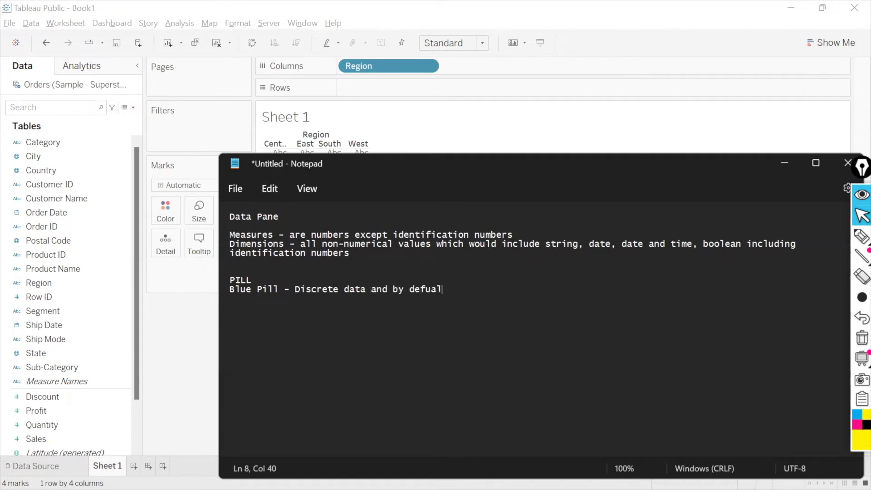
pyautogui.write('t all')
pyautogui.press('BackSpace')
pyautogui.press('BackSpace')
pyautogui.press('BackSpace')
pyautogui.press('BackSpace')
pyautogui.press('BackSpace')
pyautogui.press('BackSpace')
pyautogui.press('BackSpace')
pyautogui.press('BackSpace')
pyautogui.press('BackSpace')
pyautogui.press('BackSpace')
pyautogui.press('BackSpace')
pyautogui.press('BackSpace')
pyautogui.press('BackSpace')
pyautogui.press('BackSpace')
pyautogui.write('y default all dimensions a')
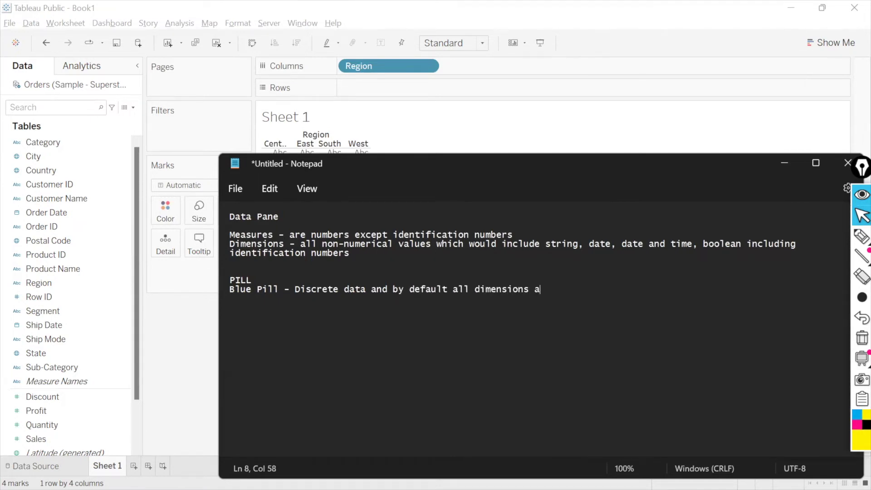
pyautogui.write('re Discrete.')
pyautogui.press('Return')
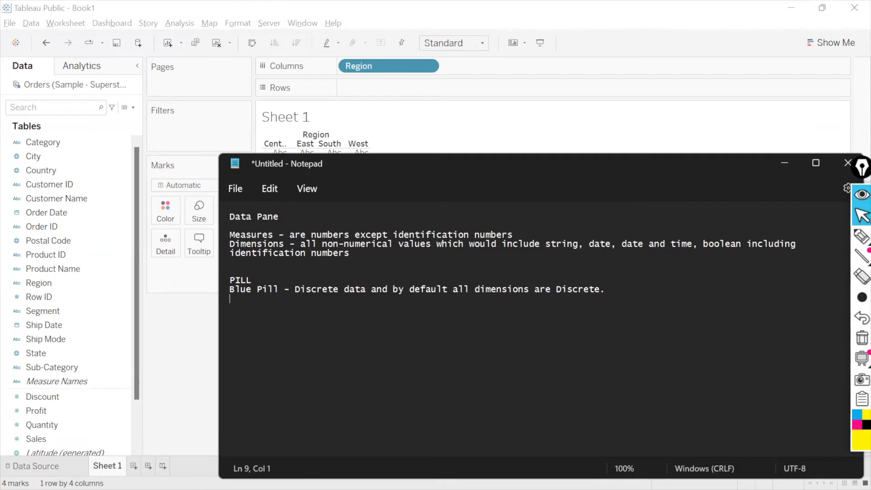
# Return to Tableau Public and widen the Region columns in Sheet 1 so the full Central header fits
pyautogui.hotkey('alt', 'Tab')
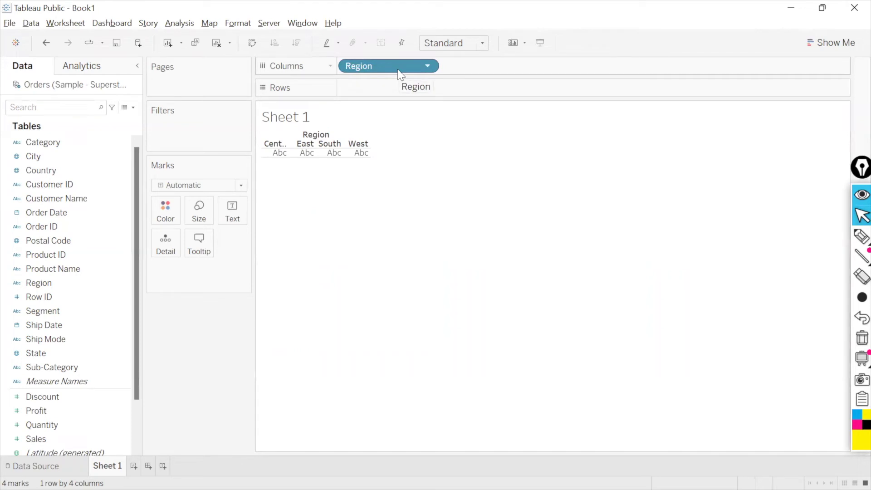
pyautogui.moveTo(400, 74); pyautogui.dragTo(375, 146)
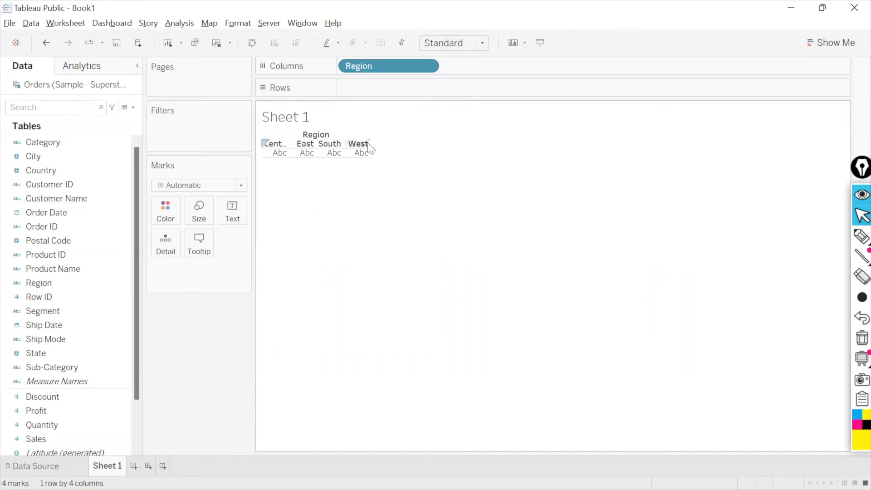
pyautogui.moveTo(369, 145); pyautogui.dragTo(400, 144)
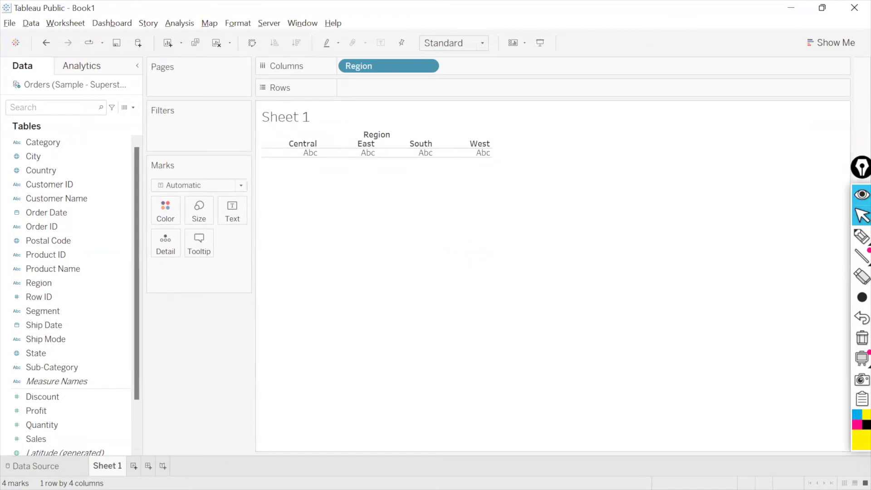
# Create a new worksheet and place Order ID on Rows, adding all members
pyautogui.hotkey('ctrl', 'm')
pyautogui.click(37, 226)
pyautogui.moveTo(113, 187); pyautogui.dragTo(356, 83)
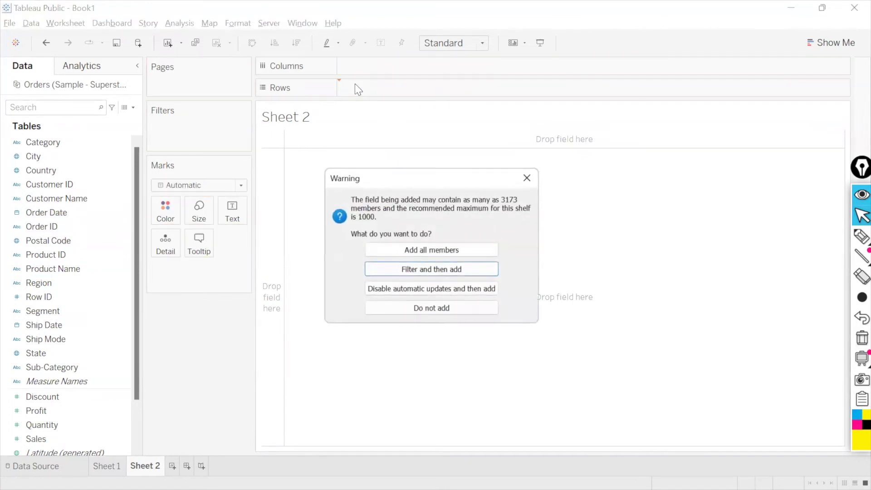
pyautogui.click(421, 249)
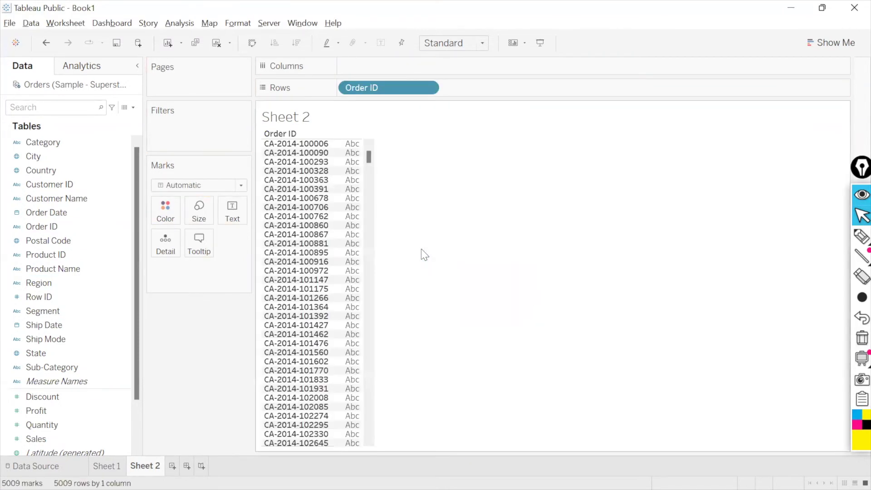
# Examine the Order ID list in Sheet 2, highlighting the first three entries one by one
pyautogui.moveTo(369, 164); pyautogui.dragTo(348, 118)
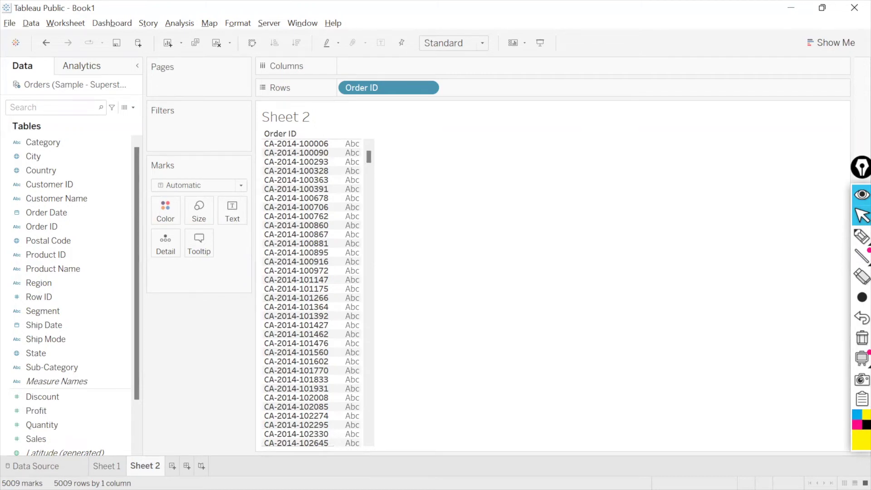
pyautogui.click(294, 144)
pyautogui.click(287, 153)
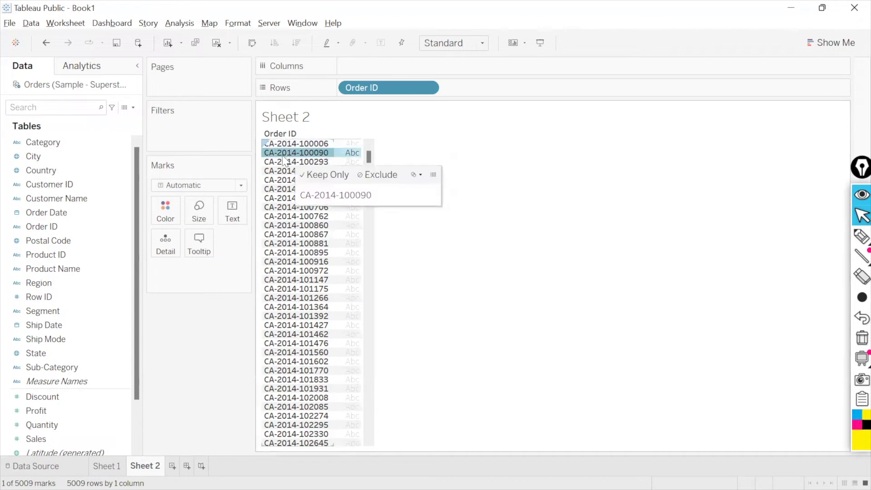
pyautogui.click(276, 163)
pyautogui.click(510, 330)
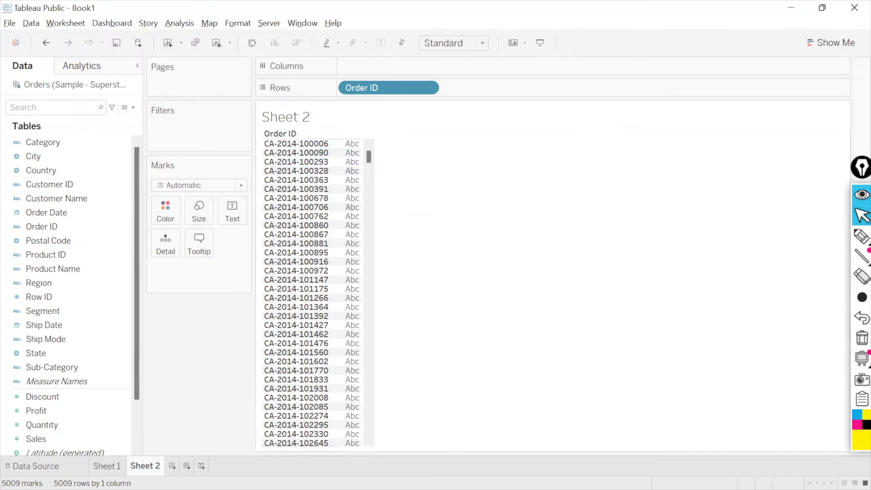
# Go back to Sheet 1 and inspect the options available for the Region field label and the East header
pyautogui.click(106, 466)
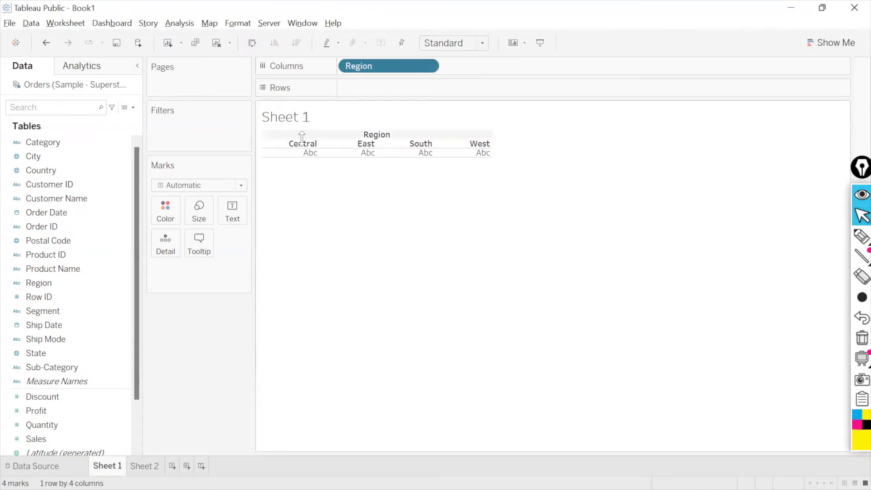
pyautogui.rightClick(402, 136)
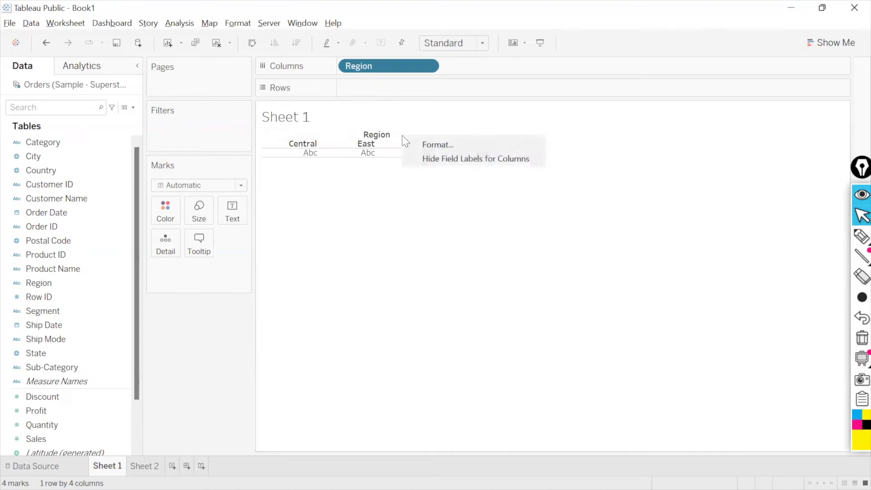
pyautogui.click(374, 143)
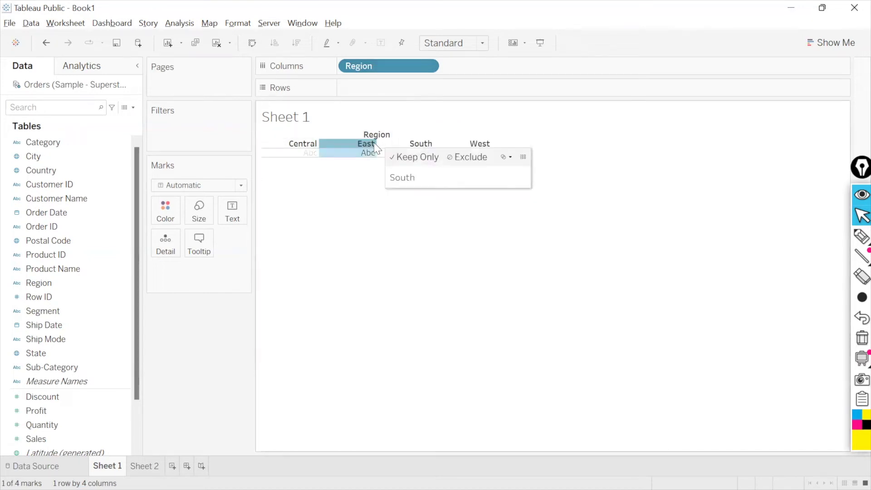
pyautogui.rightClick(374, 142)
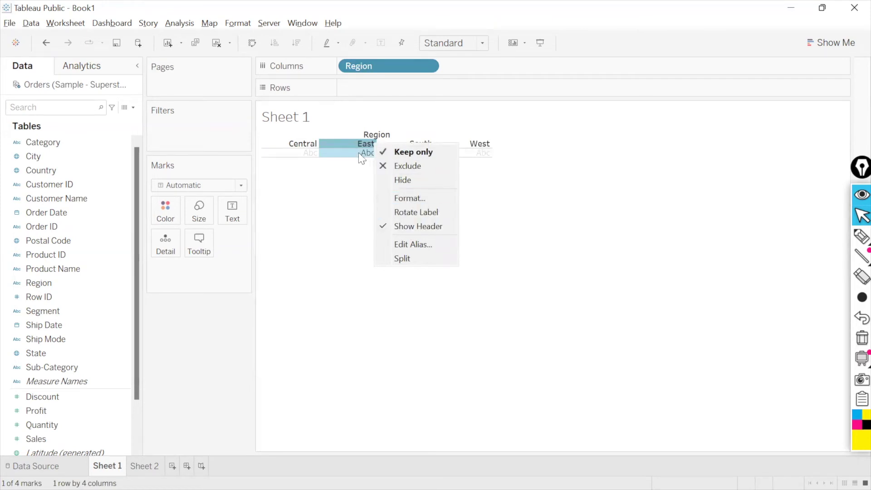
pyautogui.click(298, 141)
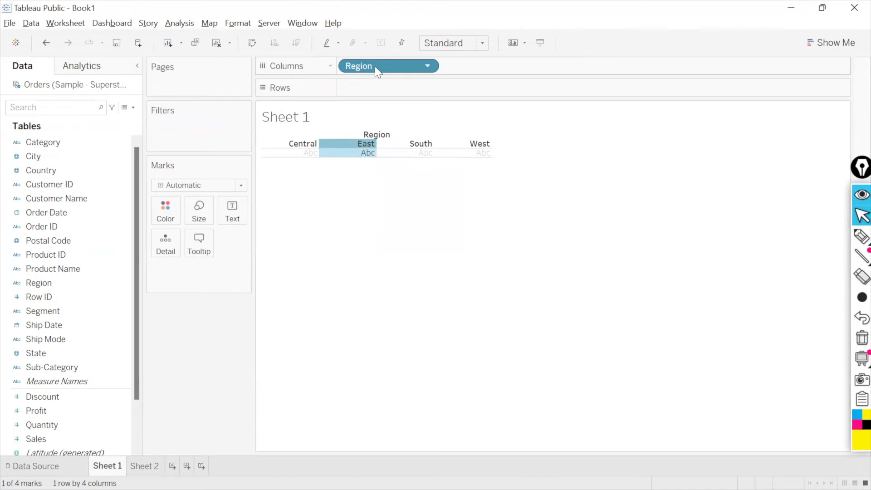
# Switch to Notepad and append "In the graph, we will get Field Labels." to the Blue Pill note
pyautogui.click(342, 142)
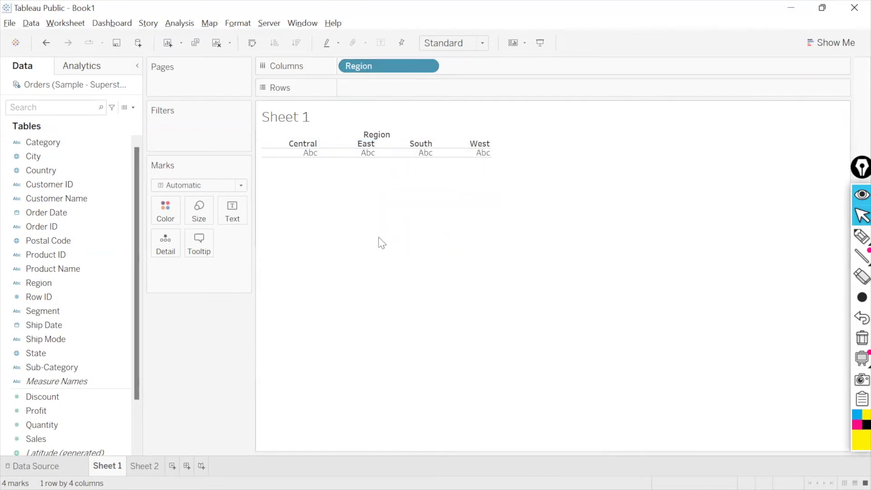
pyautogui.hotkey('alt', 'Tab')
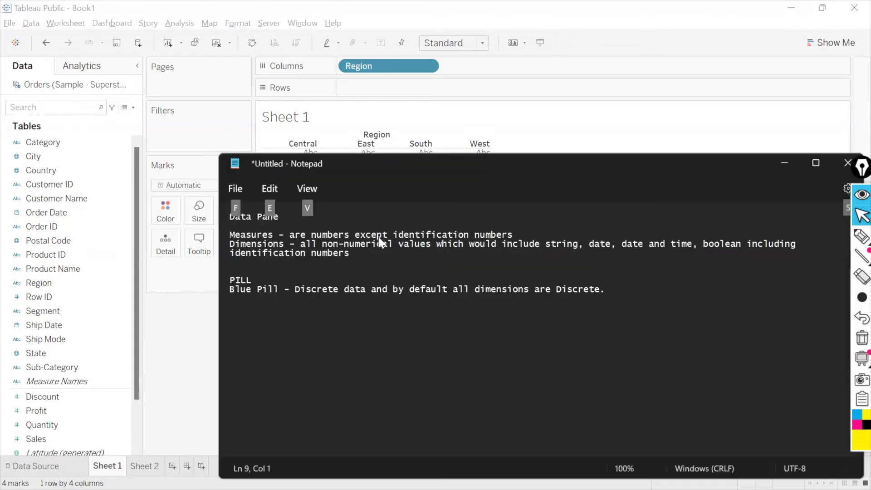
pyautogui.click(615, 292)
pyautogui.write('In ter')
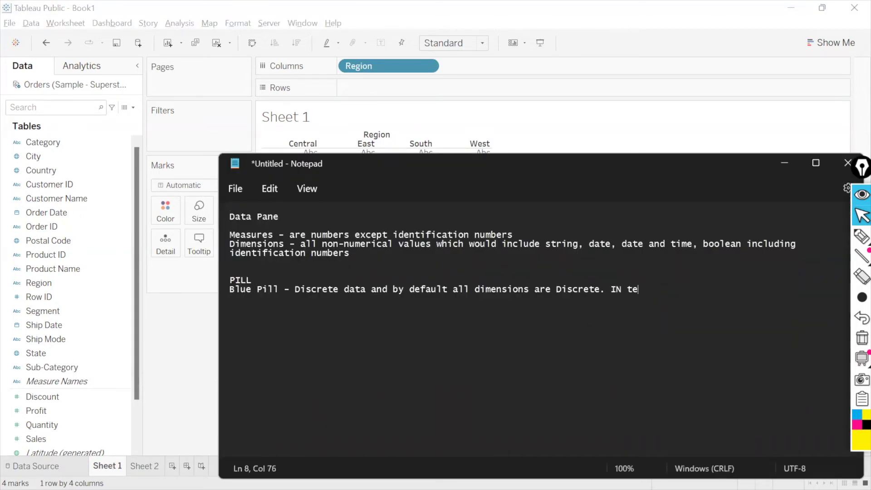
pyautogui.press('BackSpace')
pyautogui.press('BackSpace')
pyautogui.press('BackSpace')
pyautogui.press('BackSpace')
pyautogui.press('BackSpace')
pyautogui.write('n the graph, we wi')
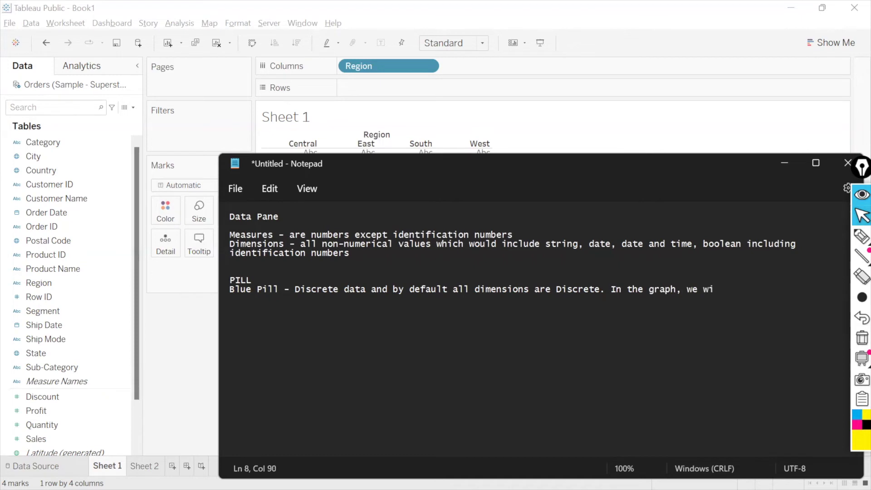
pyautogui.write('ll get Field Labels.')
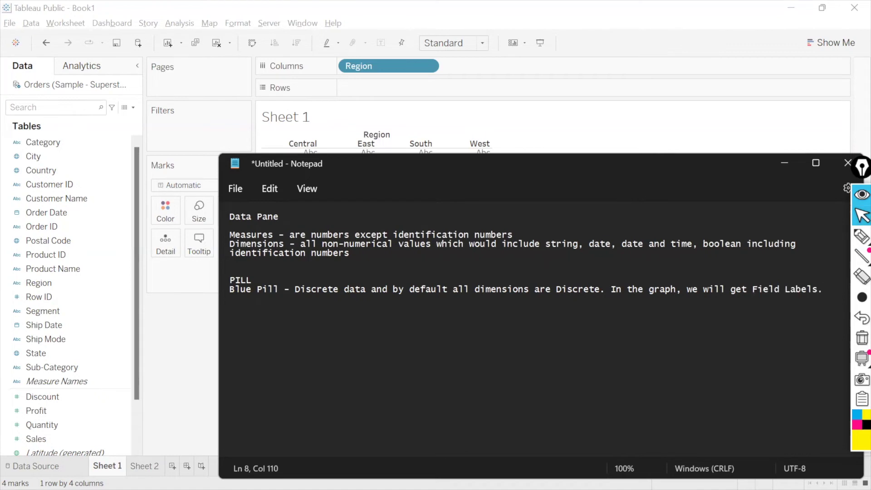
# Add the line "Dimensions members will appear as labels." below the Blue Pill note
pyautogui.press('Return')
pyautogui.write('Dimensions members will appear as labels.')
pyautogui.press('Return')
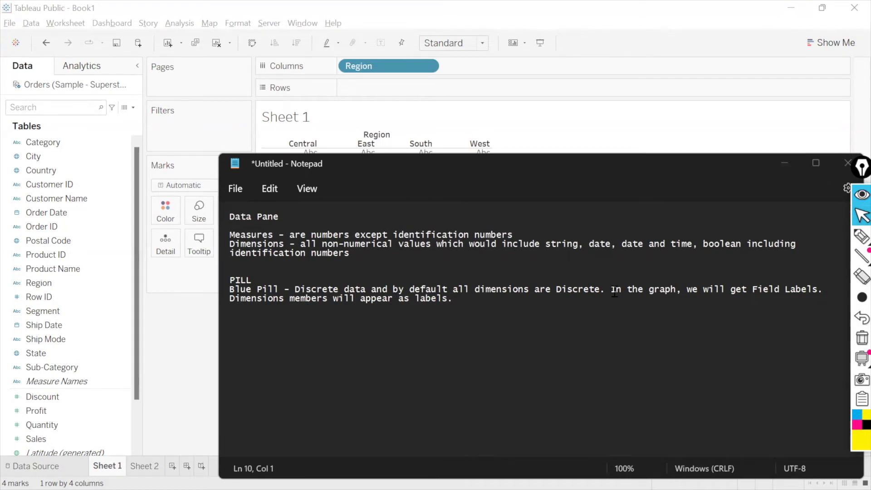
# Return to Tableau Public and place Profit on Rows in Sheet 1 to chart profit by Region
pyautogui.hotkey('alt', 'Tab')
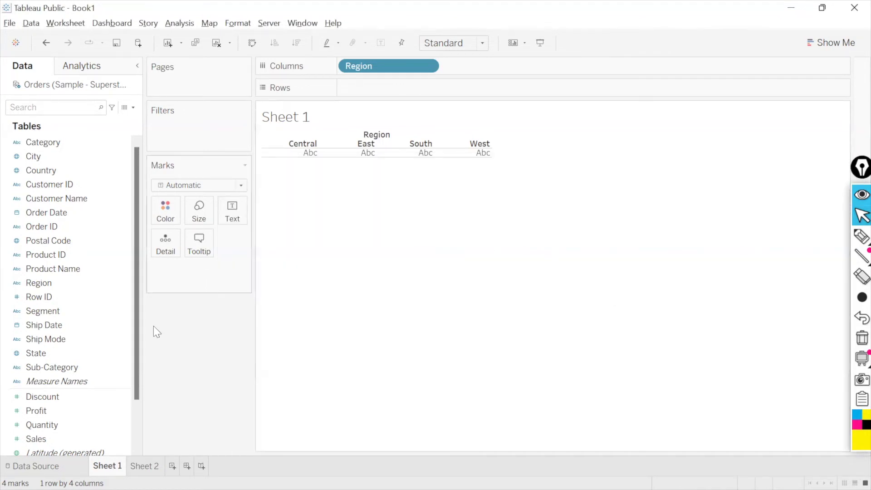
pyautogui.click(63, 412)
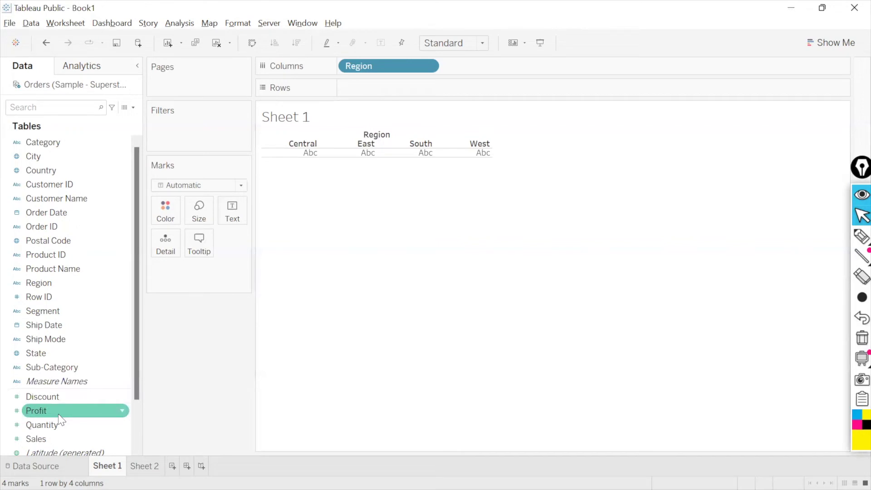
pyautogui.moveTo(48, 417); pyautogui.dragTo(363, 90)
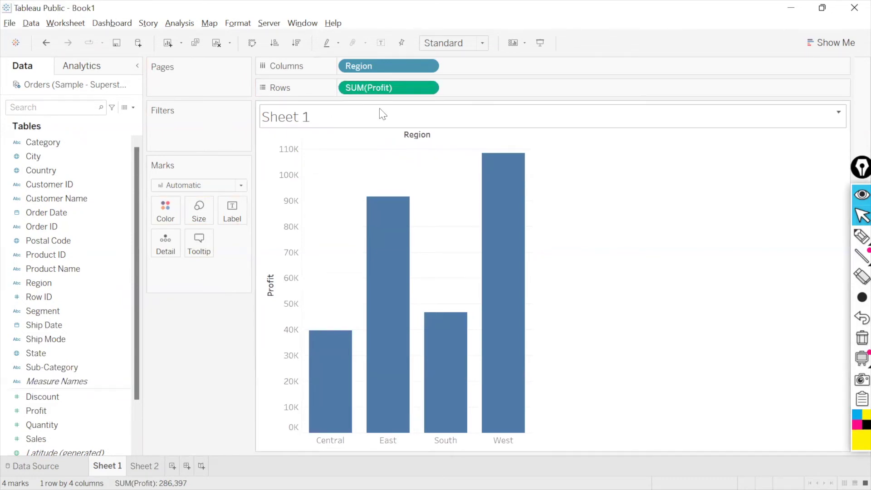
# Switch to Notepad and add the note "Green Pill - Continuous Data and by default all Measures are continuous."
pyautogui.hotkey('alt', 'Tab')
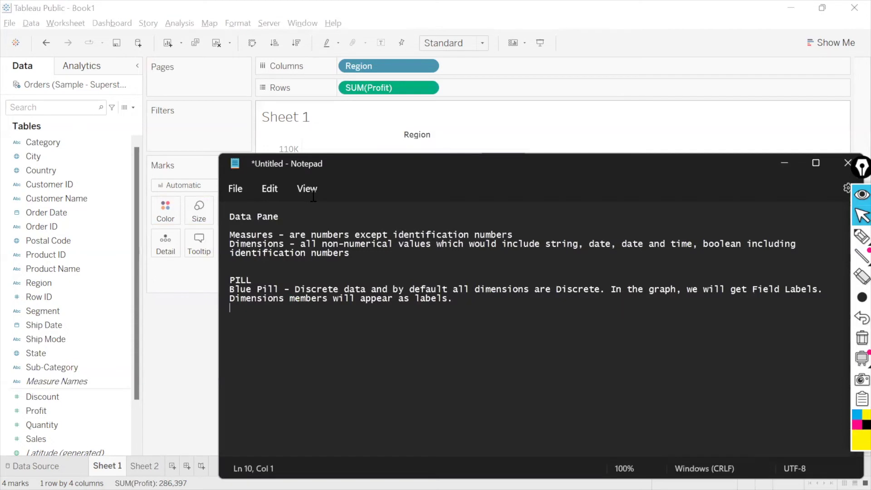
pyautogui.press('Return')
pyautogui.write('Gree')
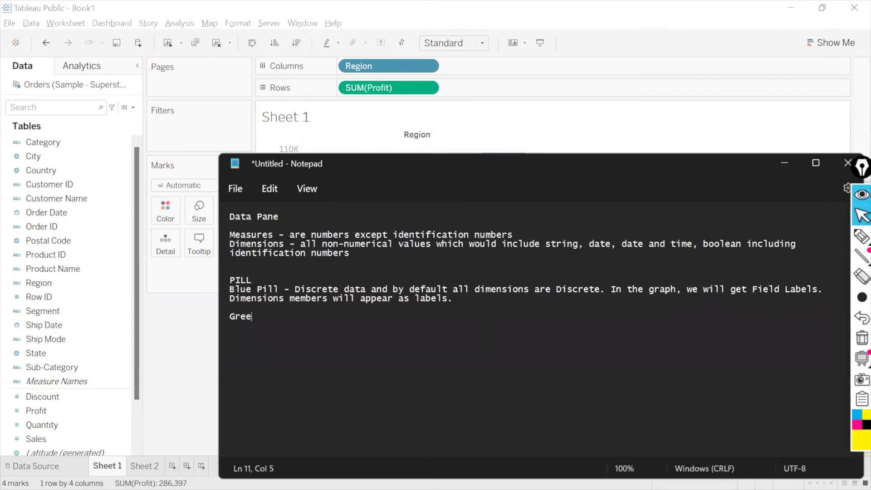
pyautogui.write('n Pill - Continuous ')
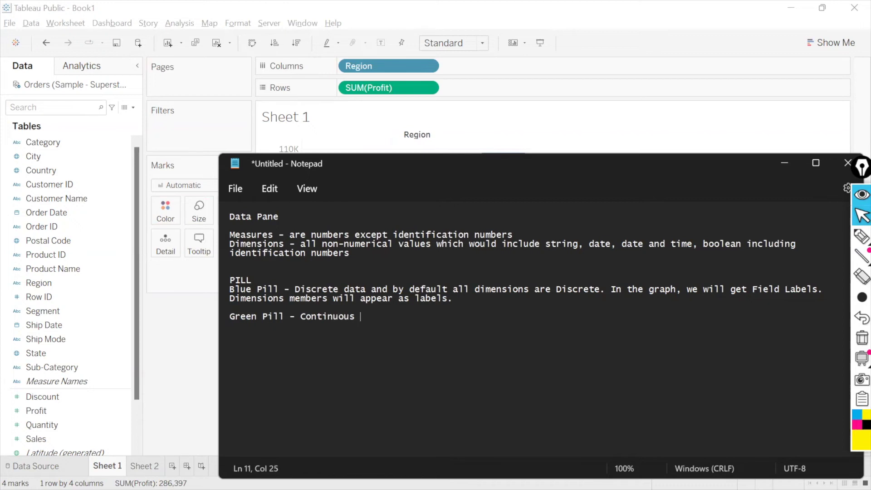
pyautogui.write('Data and by defa')
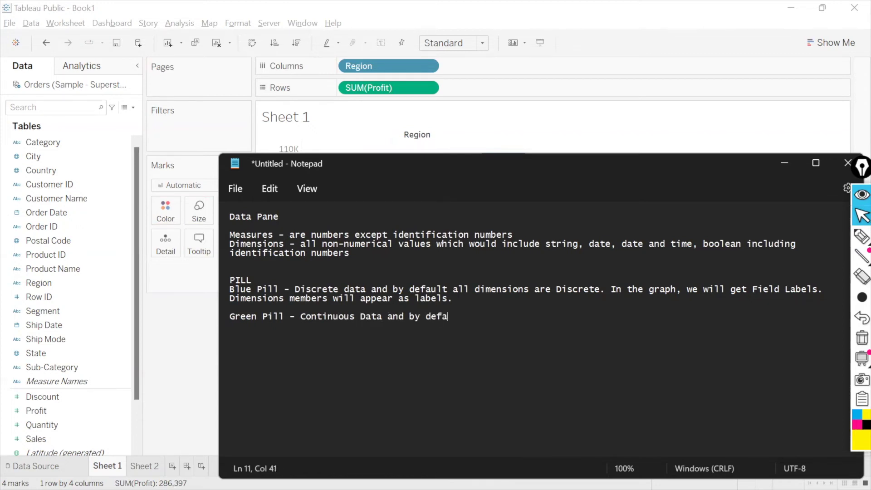
pyautogui.write('ult all Measures are ')
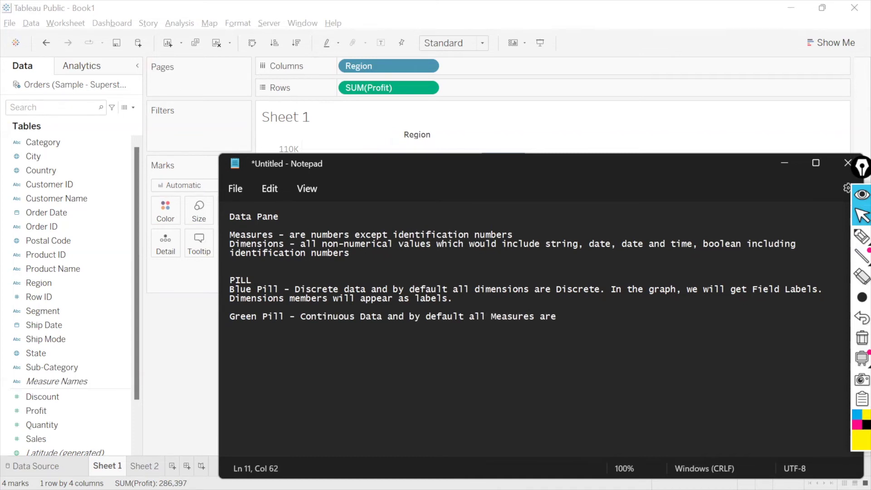
pyautogui.write('continuous.')
# Return to Tableau Public, open the underlying Orders data and go across to the Profit column
pyautogui.hotkey('alt', 'Tab')
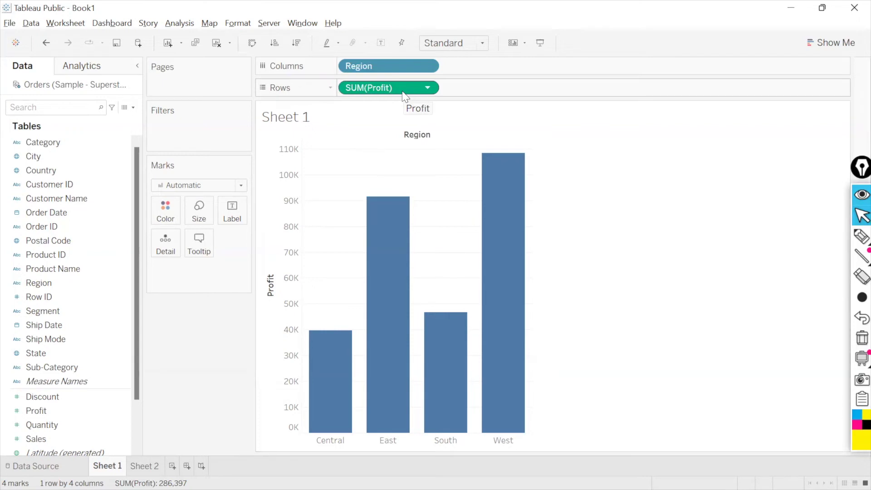
pyautogui.click(125, 107)
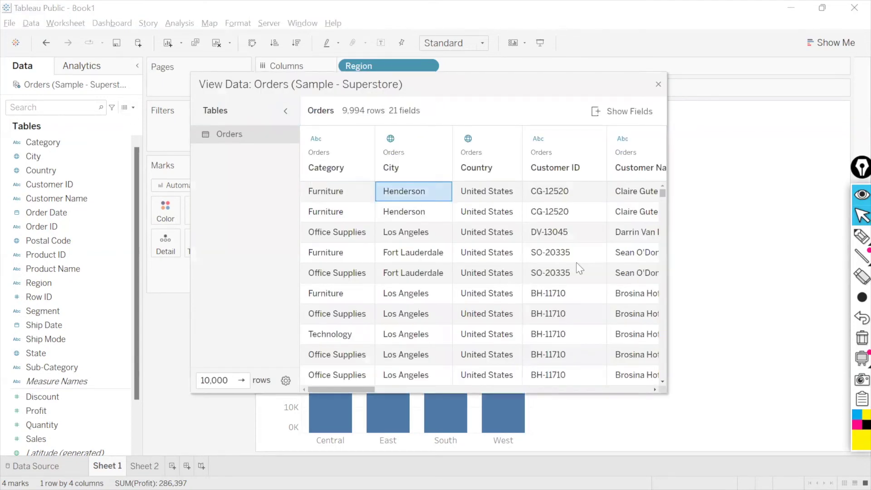
pyautogui.press('Right')
pyautogui.press('Right')
pyautogui.press('Right')
pyautogui.press('Right')
pyautogui.press('Right')
pyautogui.press('Right')
pyautogui.press('Right')
pyautogui.press('Right')
pyautogui.press('Right')
pyautogui.press('Right')
pyautogui.press('Right')
pyautogui.press('Right')
pyautogui.press('Right')
pyautogui.press('Right')
pyautogui.press('Right')
pyautogui.press('Right')
pyautogui.press('Right')
pyautogui.press('Right')
pyautogui.press('Right')
pyautogui.press('Right')
pyautogui.press('Right')
pyautogui.press('Right')
pyautogui.press('Right')
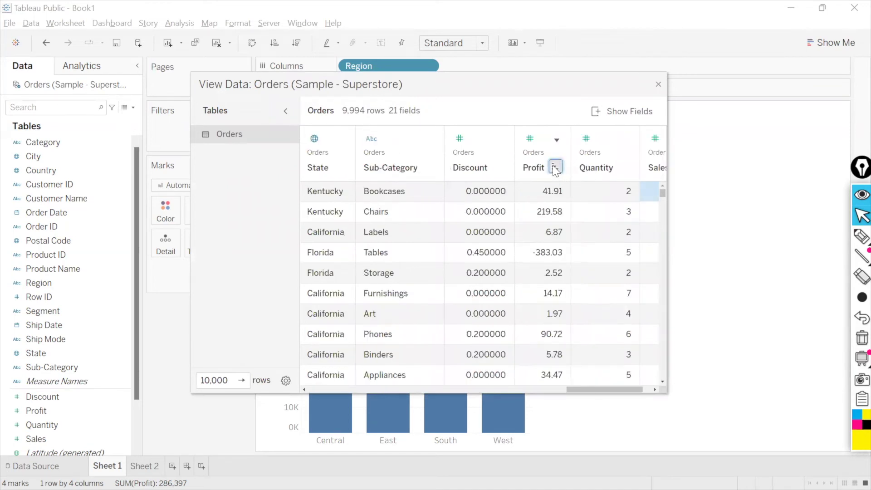
# Examine the range of Profit values by sorting the column descending and ascending and highlighting its values, and close the data view
pyautogui.click(555, 166)
pyautogui.click(555, 166)
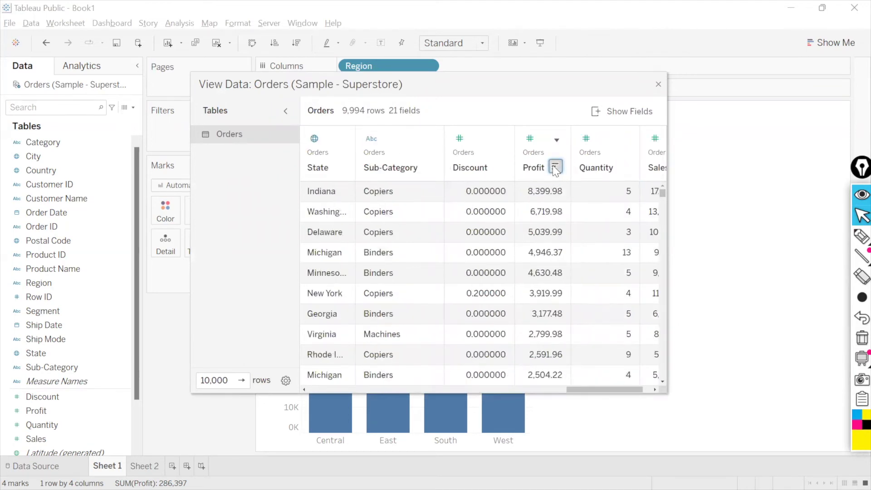
pyautogui.click(555, 167)
pyautogui.click(554, 166)
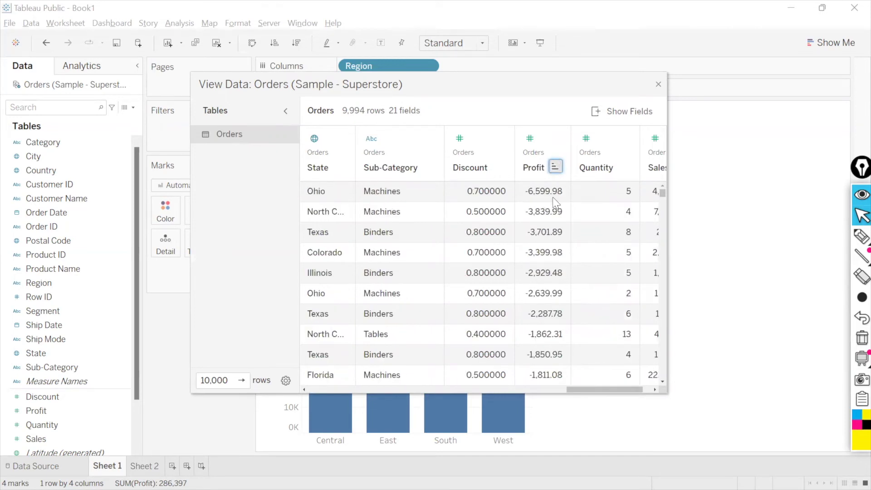
pyautogui.click(553, 167)
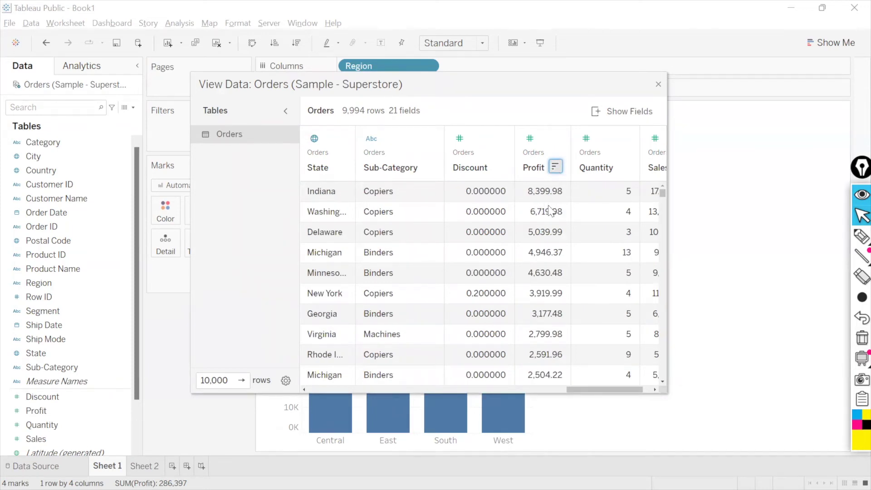
pyautogui.moveTo(550, 211); pyautogui.dragTo(543, 455)
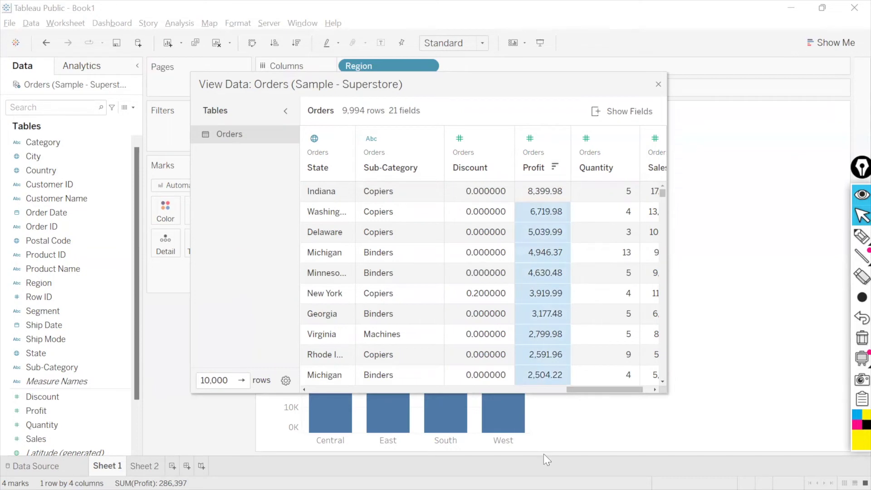
pyautogui.click(658, 85)
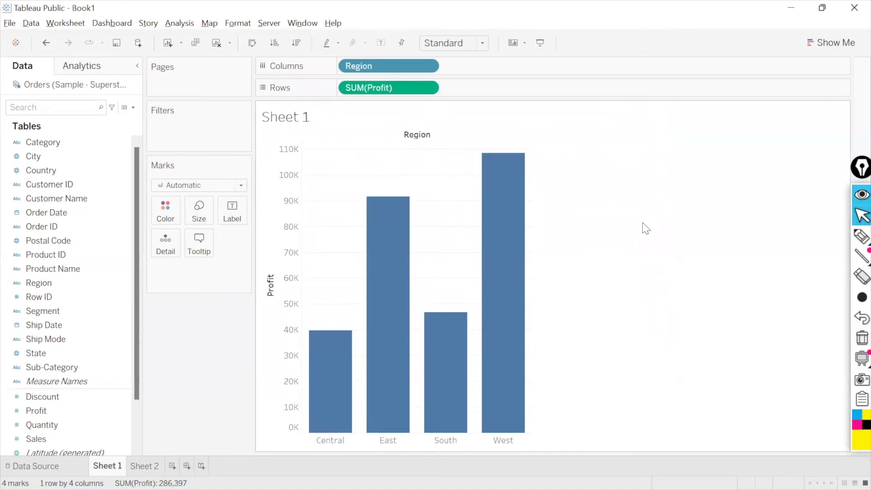
# Append "Range of values in it." to the Green Pill note in Notepad and highlight the Profit axis back in Tableau Public
pyautogui.hotkey('alt', 'Tab')
pyautogui.write('Range of values in')
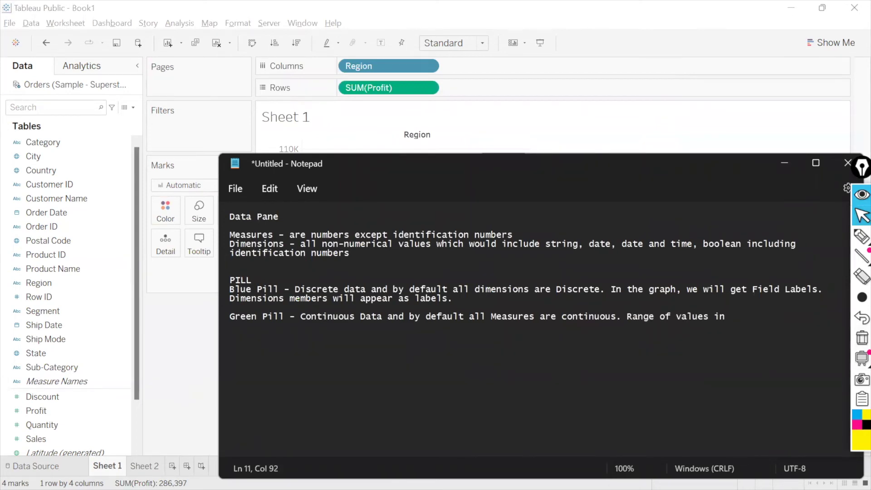
pyautogui.write(' it.')
pyautogui.hotkey('alt', 'Tab')
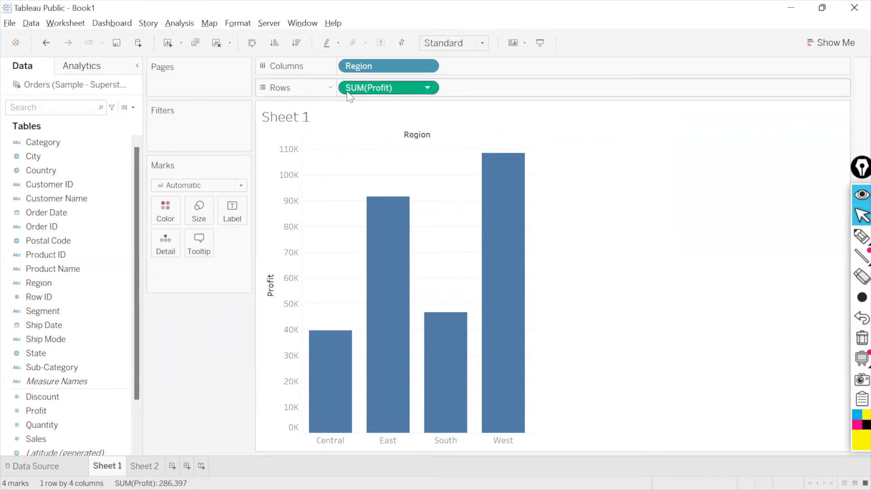
pyautogui.click(278, 190)
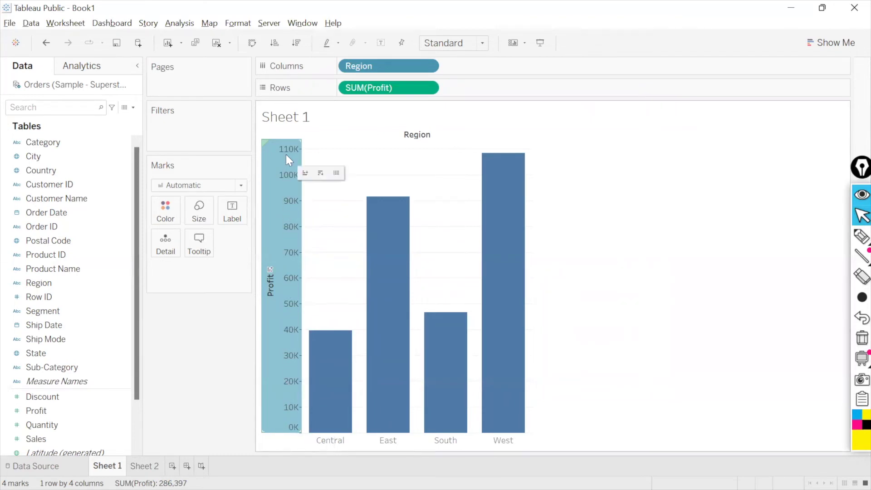
# Switch to Notepad and append "in the graph, we will get an axis with a range of values in it." to the Green Pill note
pyautogui.hotkey('alt', 'Tab')
pyautogui.write('in teh Graph,')
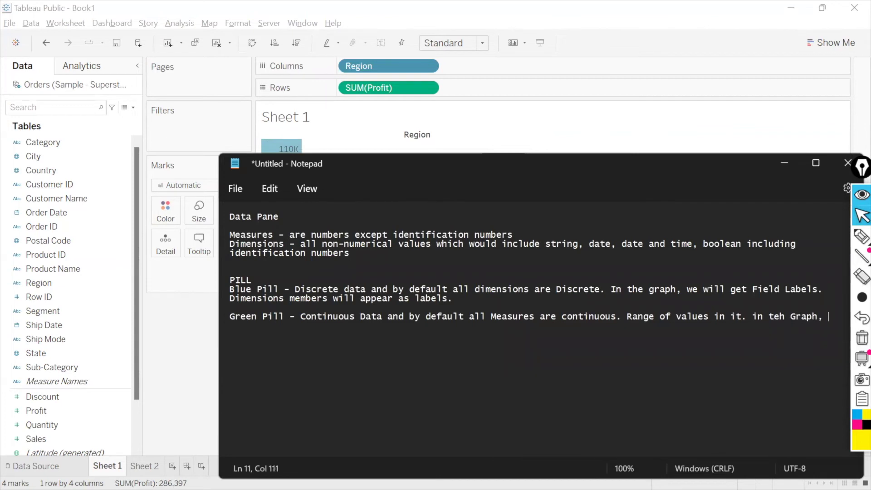
pyautogui.press('BackSpace')
pyautogui.press('BackSpace')
pyautogui.press('BackSpace')
pyautogui.press('BackSpace')
pyautogui.press('BackSpace')
pyautogui.press('BackSpace')
pyautogui.press('BackSpace')
pyautogui.press('BackSpace')
pyautogui.press('BackSpace')
pyautogui.press('BackSpace')
pyautogui.press('BackSpace')
pyautogui.write('the graph, we will get an')
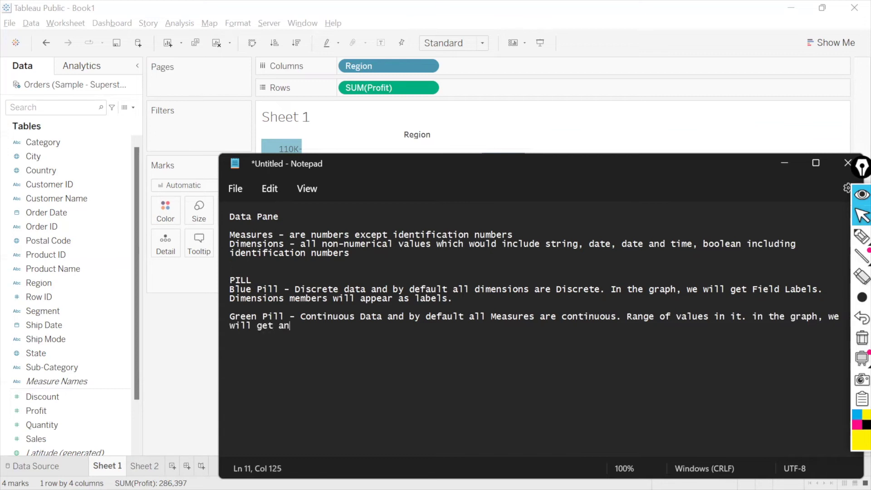
pyautogui.write(' axis with a ')
pyautogui.write('range o')
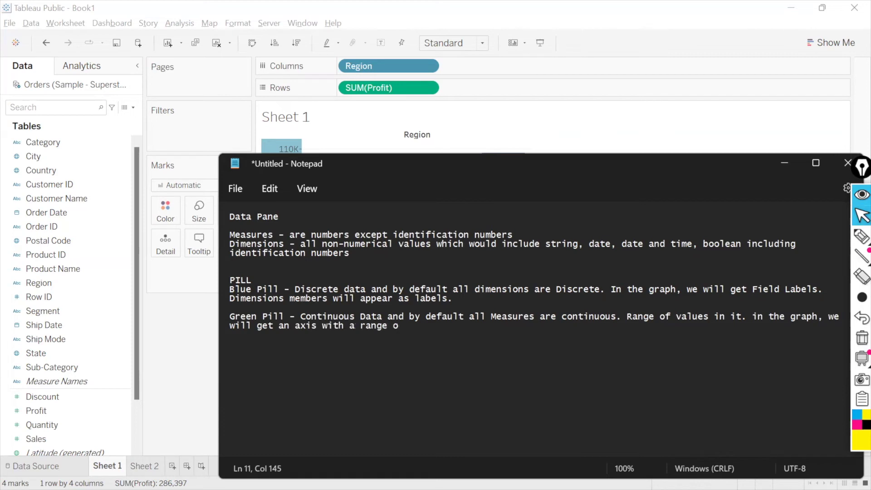
pyautogui.write('f values in it.')
pyautogui.moveTo(479, 160); pyautogui.dragTo(442, 145)
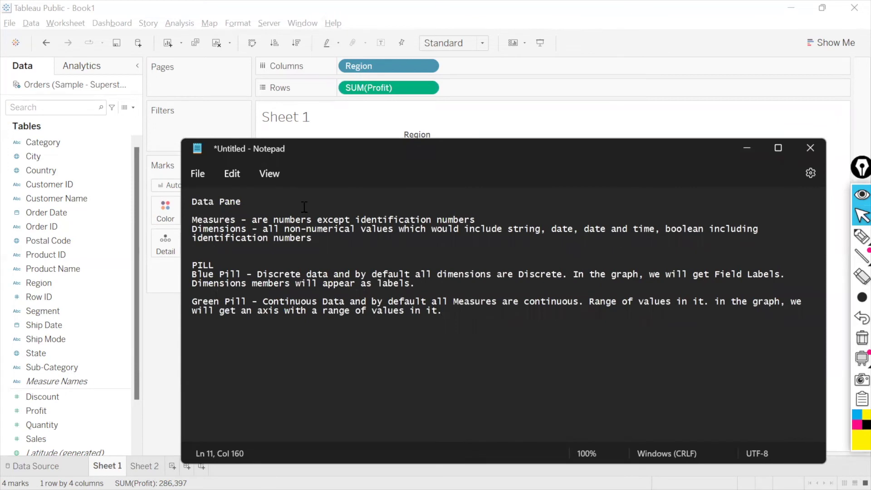
# Return to Tableau Public and move SUM(Profit) to Columns and Region to Rows, highlighting the Profit axis in each layout
pyautogui.click(167, 351)
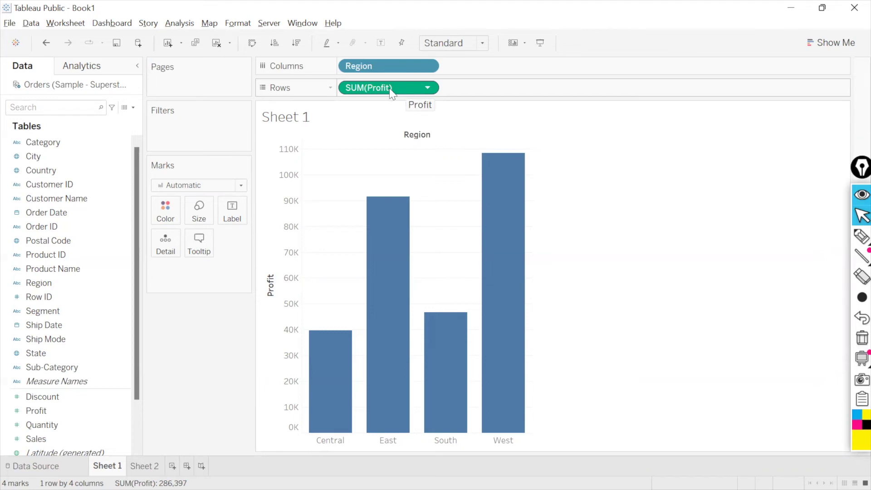
pyautogui.click(286, 175)
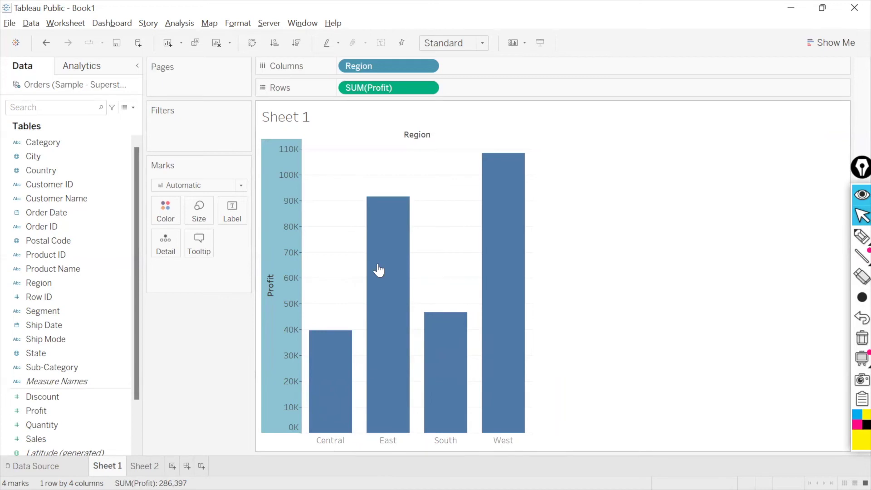
pyautogui.moveTo(376, 89); pyautogui.dragTo(492, 66)
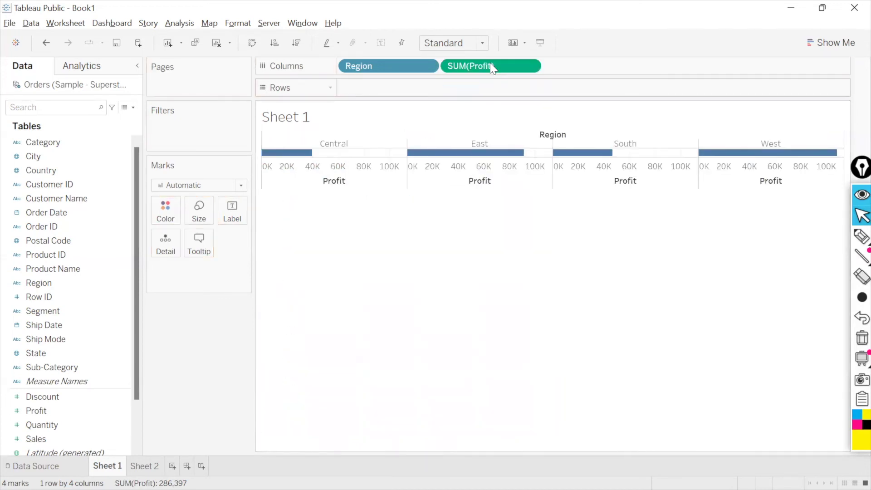
pyautogui.click(448, 177)
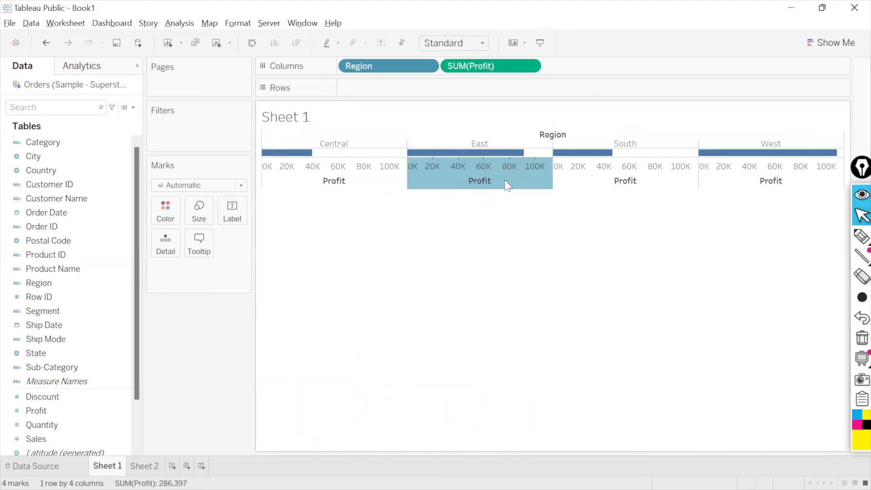
pyautogui.moveTo(373, 62); pyautogui.dragTo(377, 89)
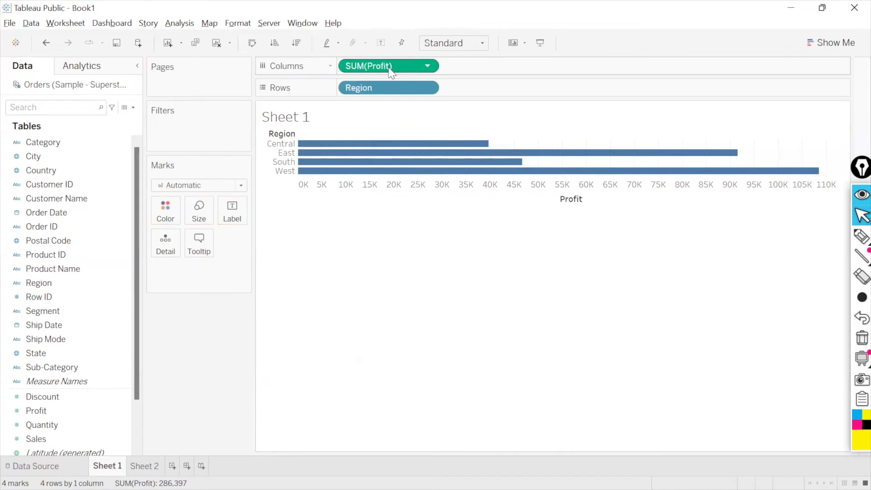
pyautogui.click(416, 200)
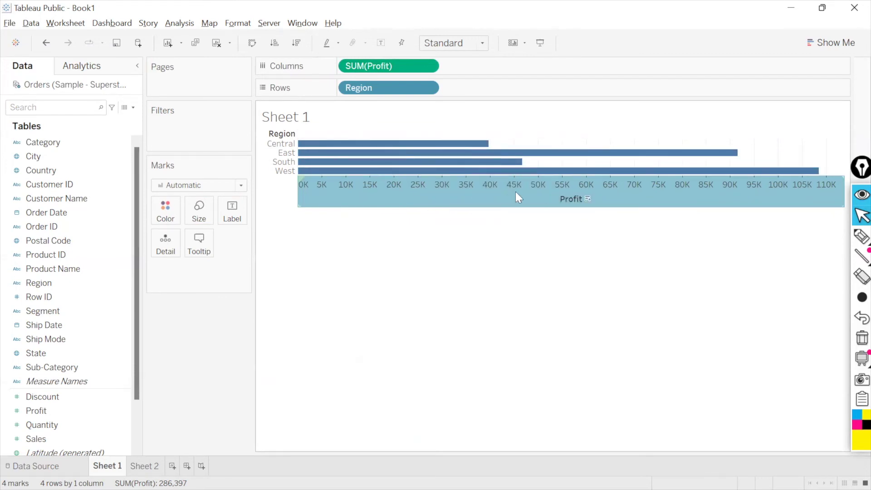
# Highlight the Central and East labels produced by the Region pill and the Profit axis produced by SUM(Profit), and clear the selection
pyautogui.click(508, 270)
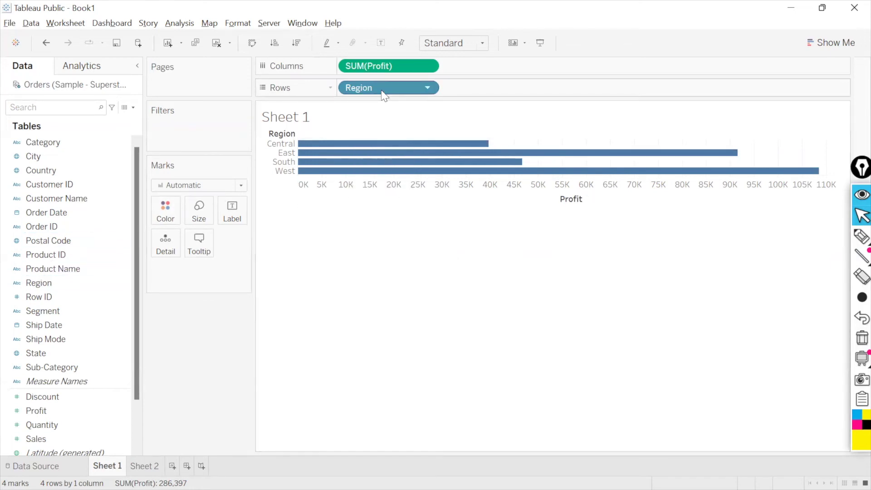
pyautogui.click(269, 144)
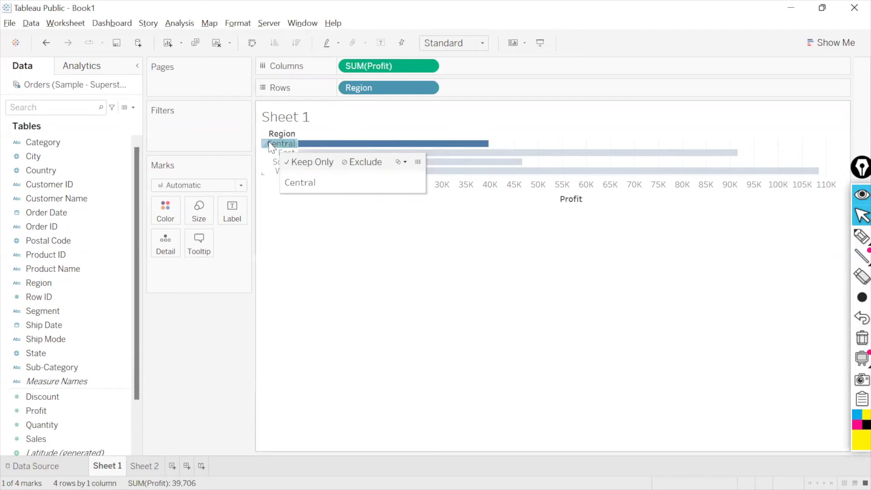
pyautogui.click(269, 151)
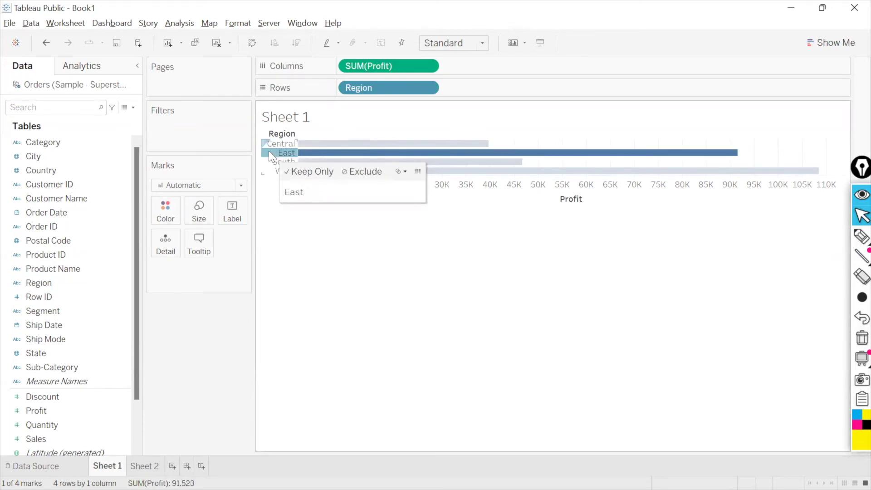
pyautogui.press('Escape')
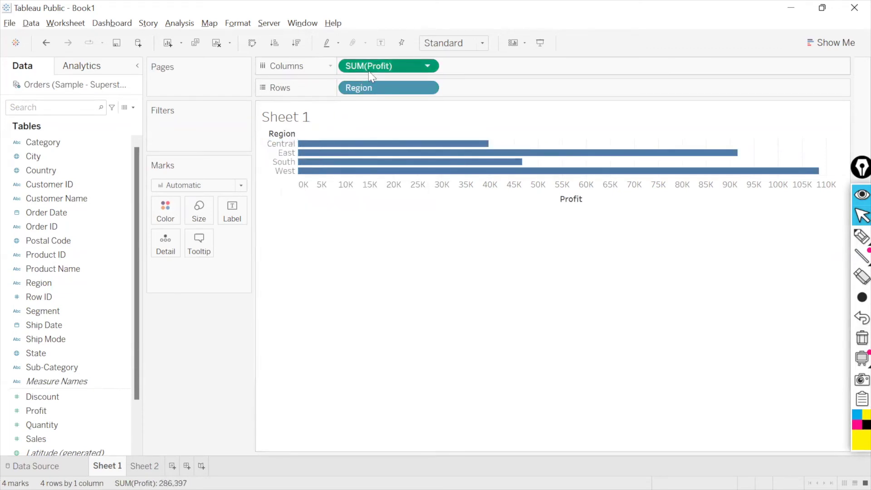
pyautogui.click(415, 195)
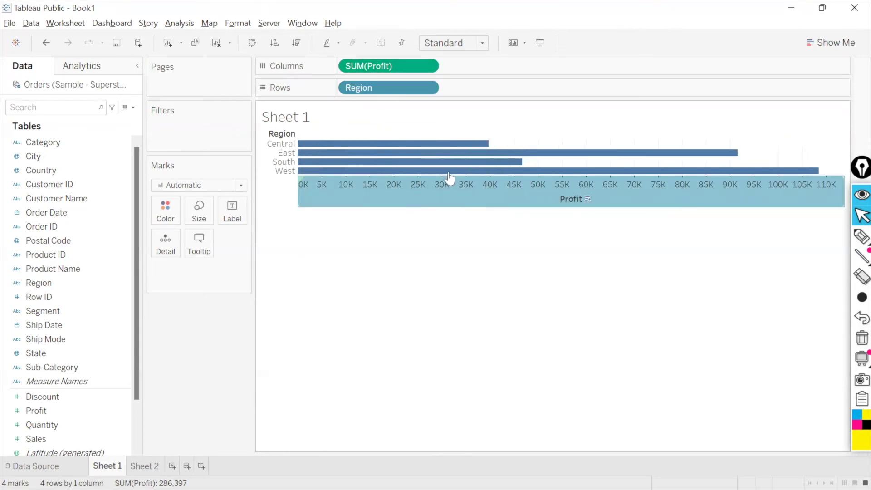
pyautogui.click(470, 248)
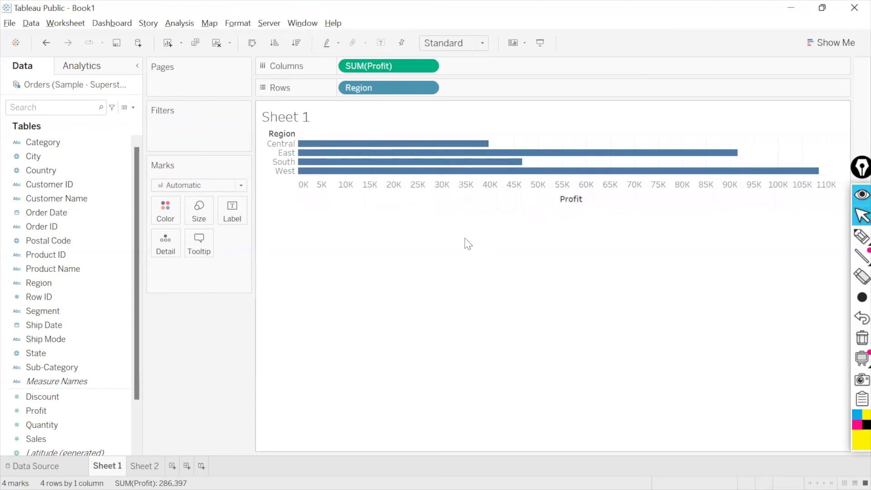
# Swap rows and columns and highlight the region labels and the Profit axis in the vertical bar chart
pyautogui.click(253, 46)
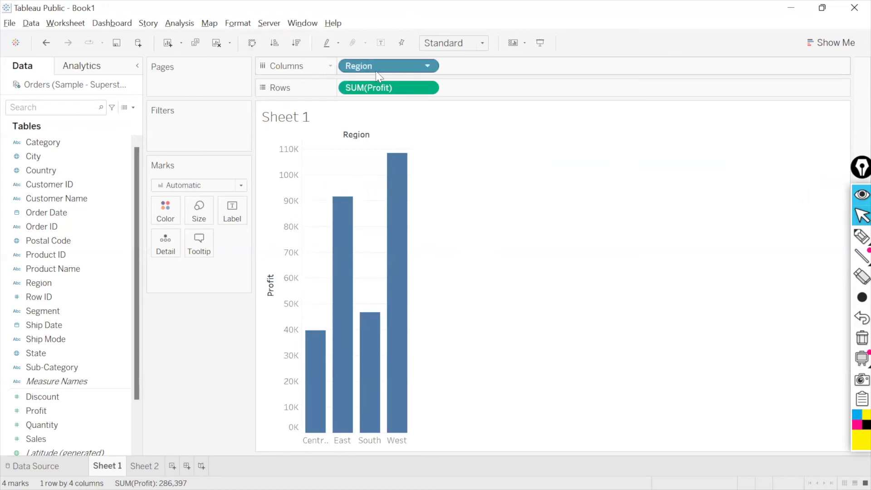
pyautogui.click(316, 442)
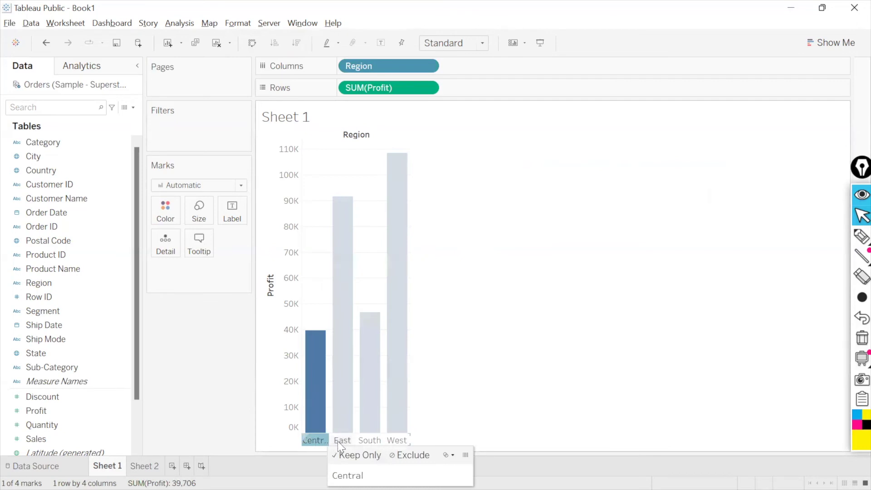
pyautogui.click(338, 441)
pyautogui.click(364, 440)
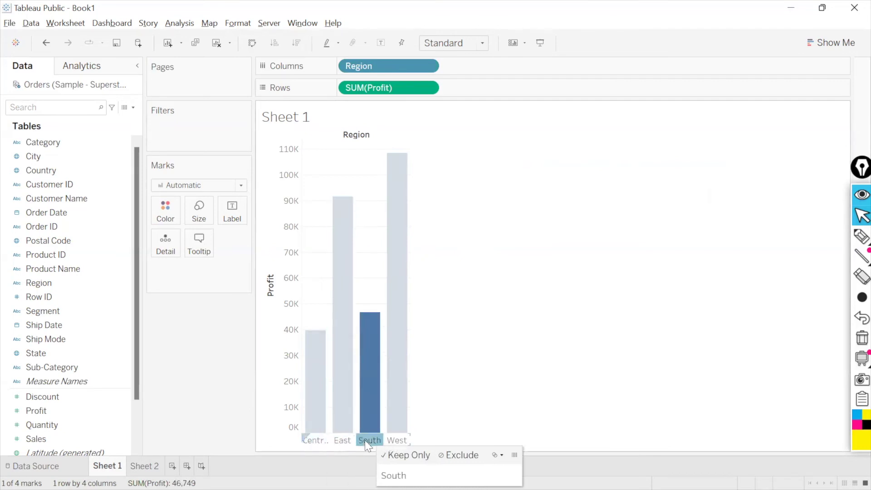
pyautogui.click(397, 440)
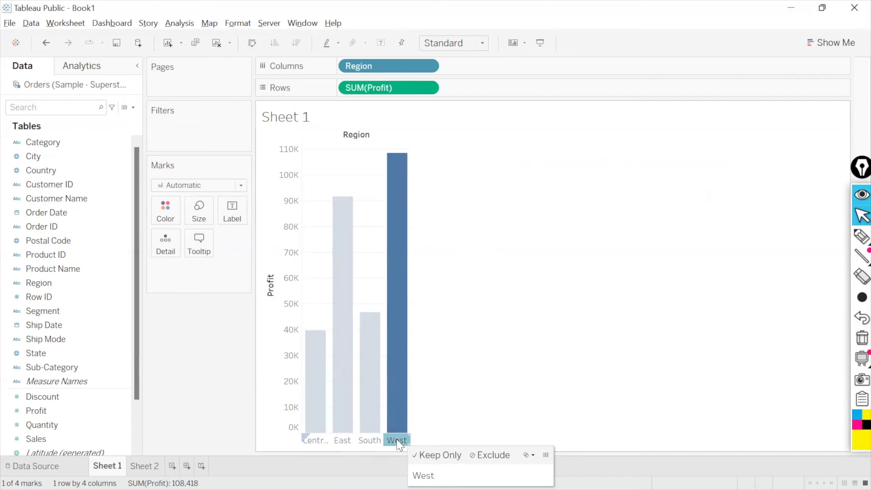
pyautogui.click(287, 214)
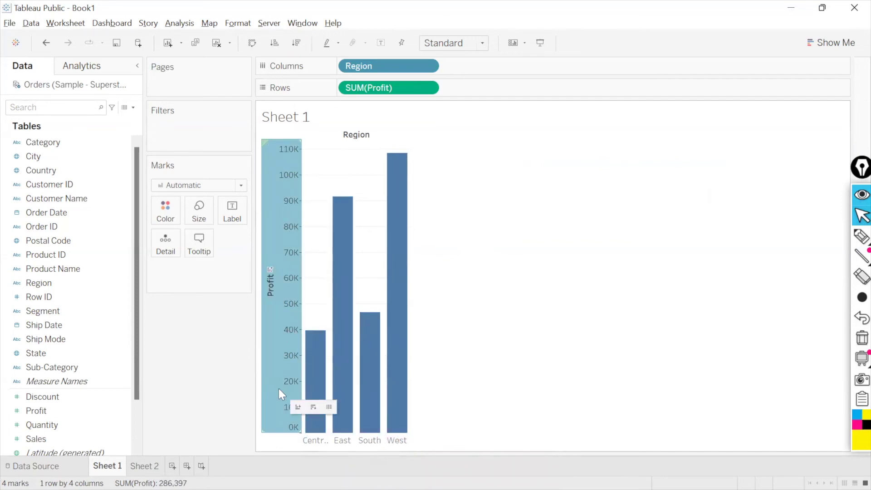
pyautogui.moveTo(408, 347)
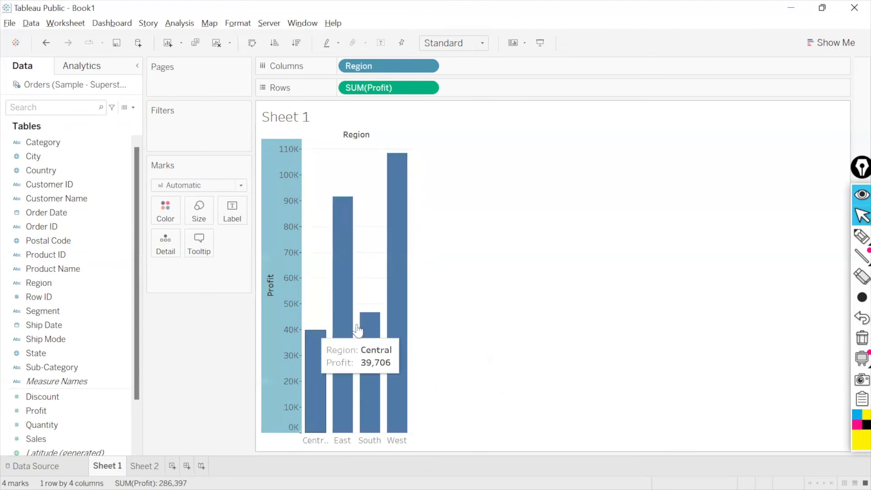
pyautogui.click(489, 341)
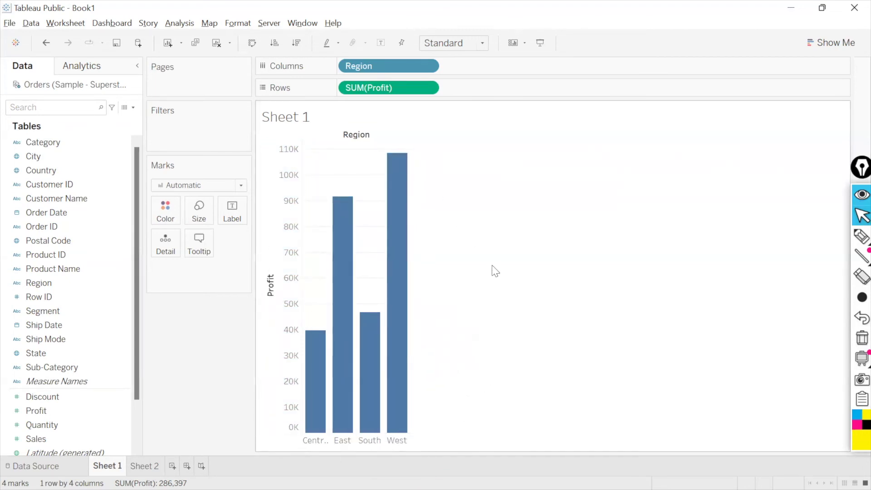
# Swap Region back to Rows and SUM(Profit) to Columns, and view the Analytics options before returning to the data fields
pyautogui.click(252, 44)
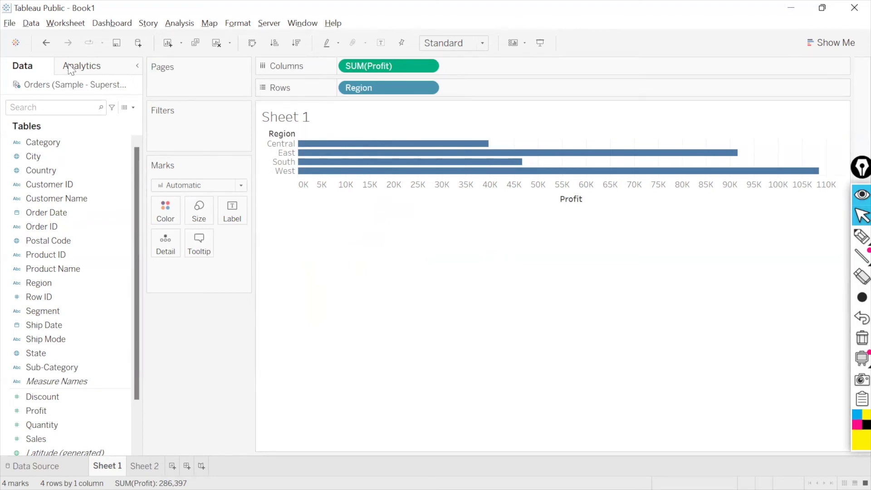
pyautogui.click(108, 69)
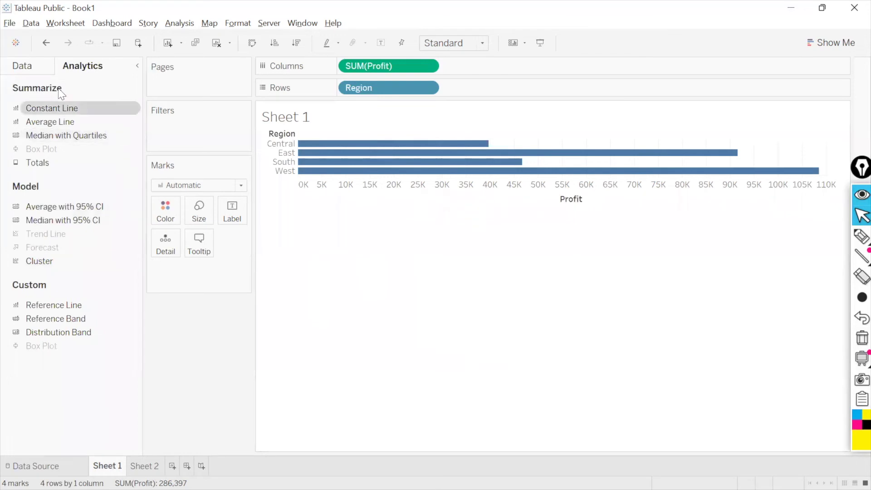
pyautogui.click(31, 65)
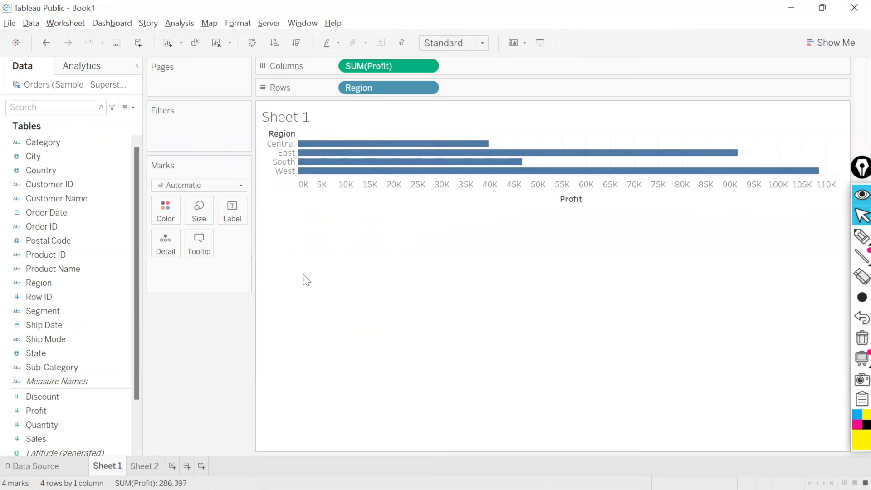
# Clear the worksheet and open the Show Me chart types, moving the annotation toolbar out of their way
pyautogui.click(217, 43)
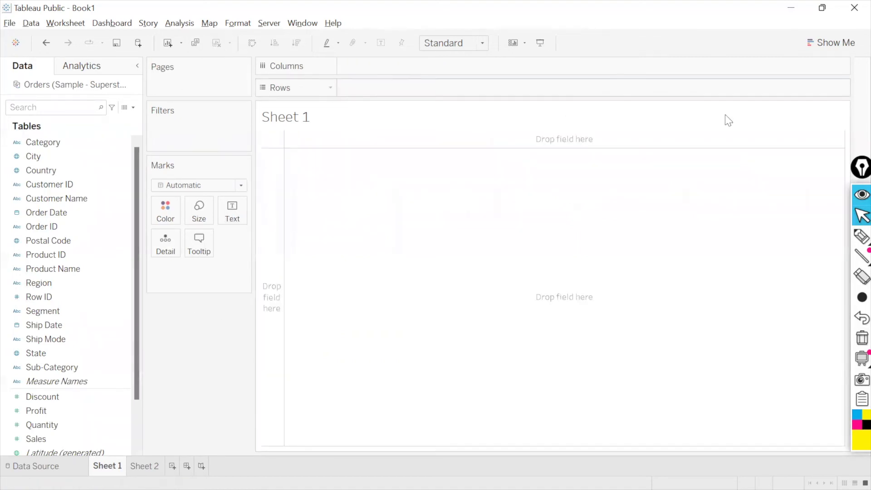
pyautogui.click(836, 44)
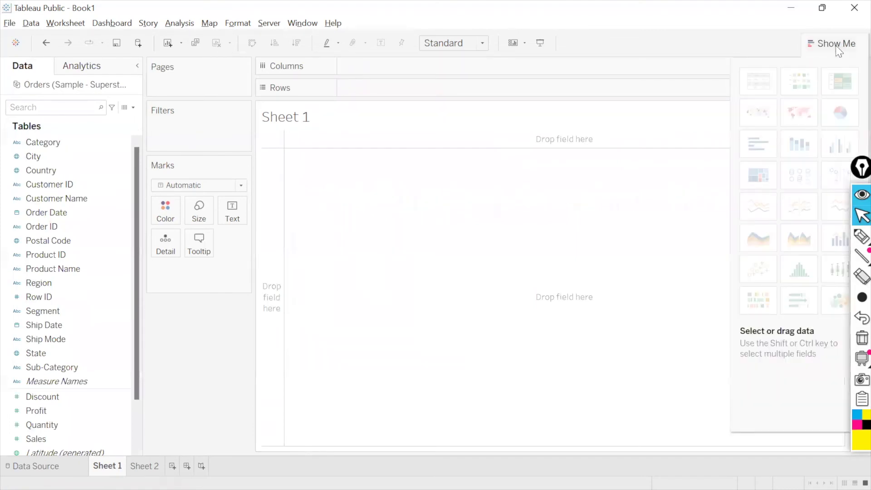
pyautogui.click(855, 174)
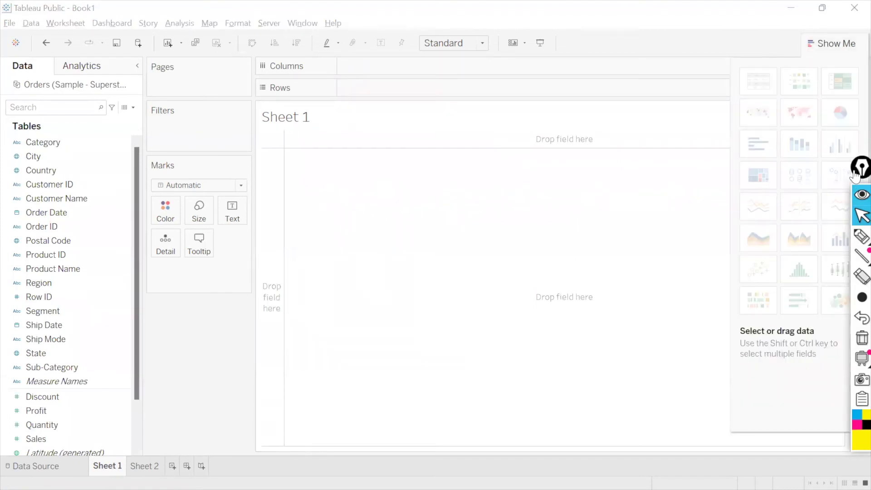
pyautogui.moveTo(856, 174); pyautogui.dragTo(855, 370)
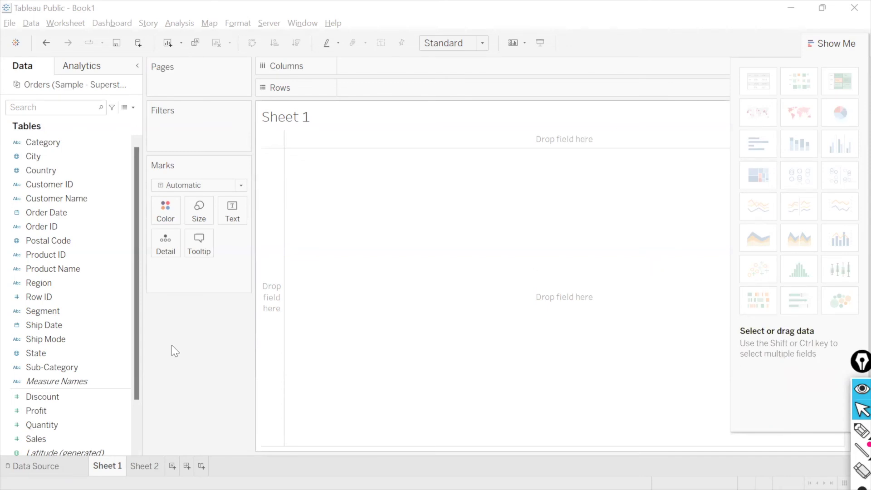
# Select the Category and Profit fields together and build a text table from them with Show Me
pyautogui.click(74, 141)
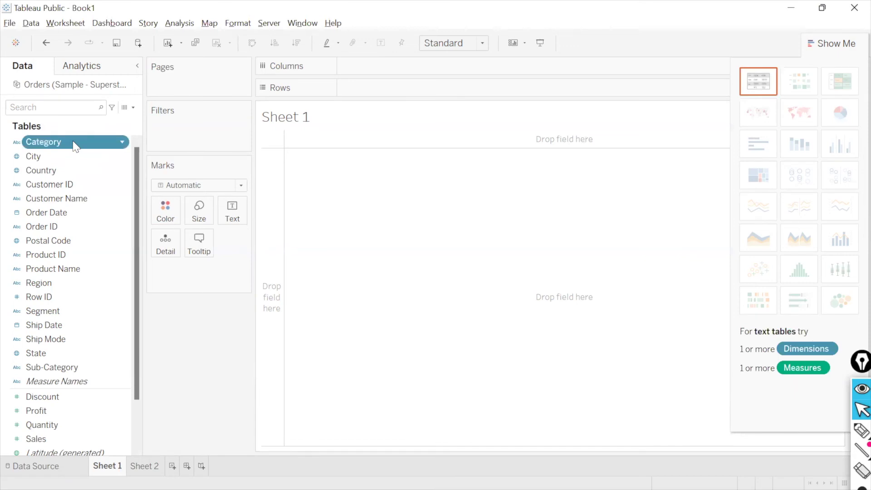
pyautogui.keyDown('ctrl'); pyautogui.click(81, 408); pyautogui.keyUp('ctrl')
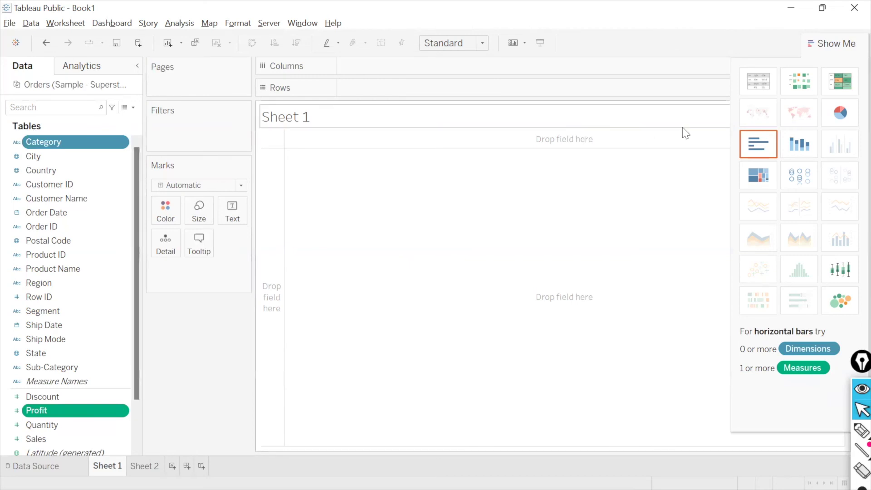
pyautogui.click(752, 83)
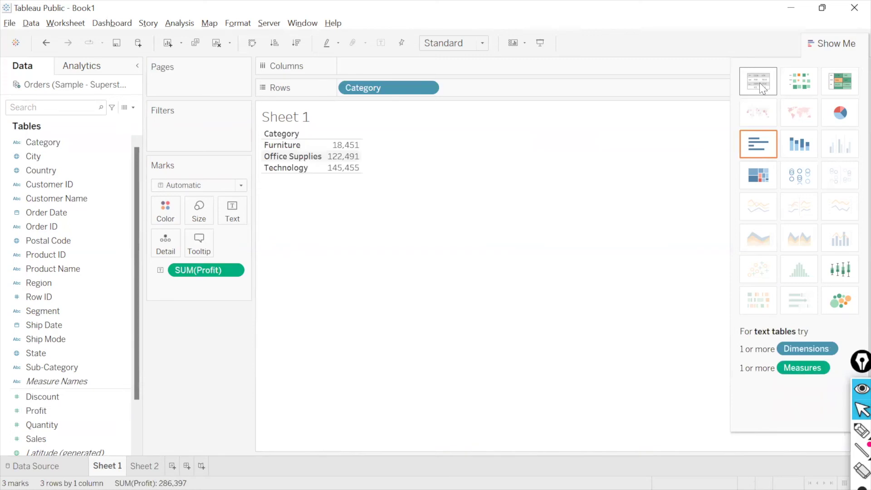
# Try the Category and Profit data as a heat map, highlight table, pie chart, horizontal bars and stacked bars
pyautogui.click(802, 89)
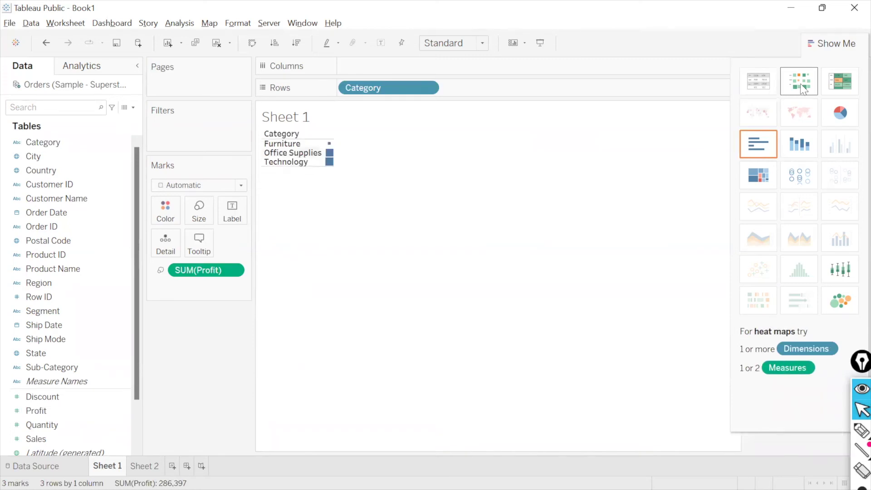
pyautogui.click(829, 88)
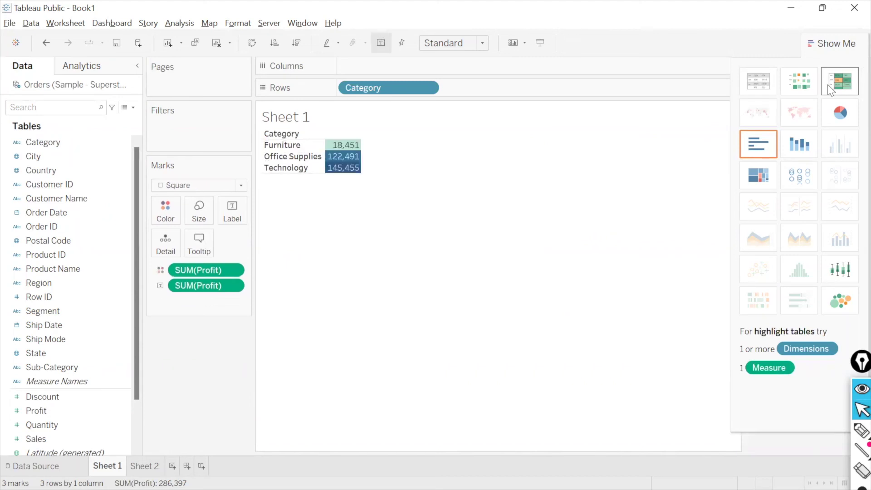
pyautogui.click(834, 117)
pyautogui.click(768, 151)
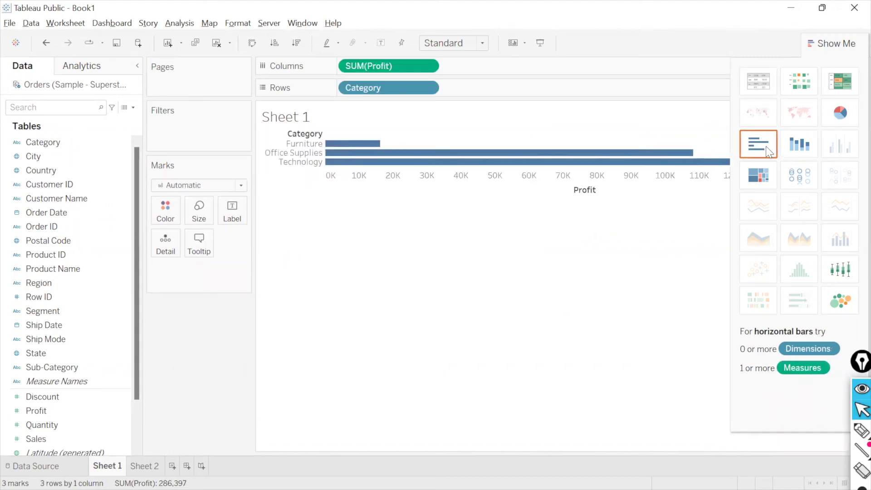
pyautogui.click(792, 151)
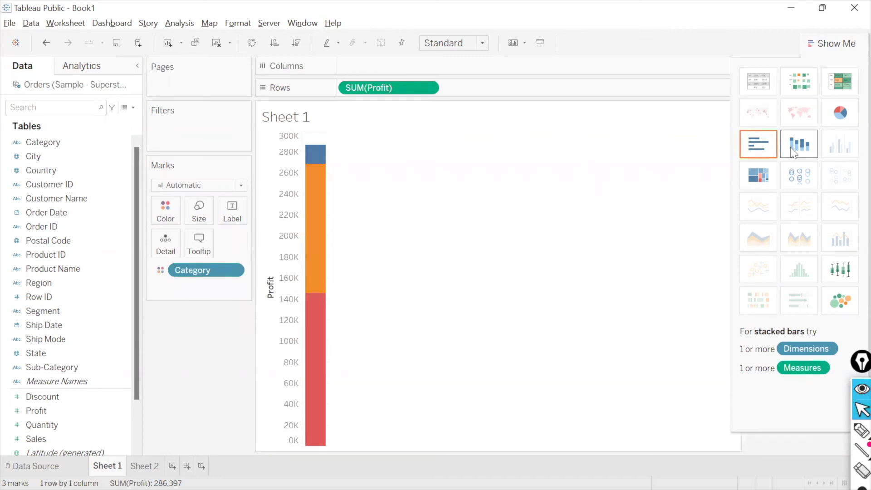
# Try the same data as a treemap, circle view, box-and-whisker plot, packed bubbles and pie chart
pyautogui.click(764, 183)
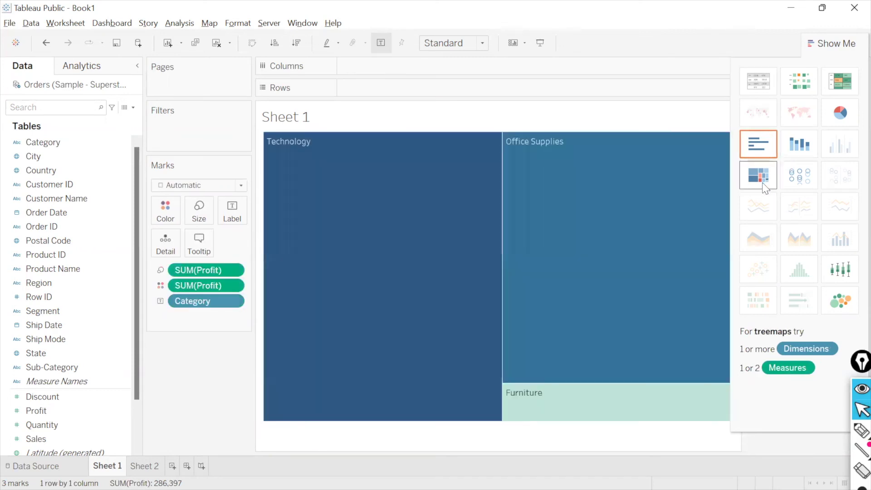
pyautogui.click(792, 182)
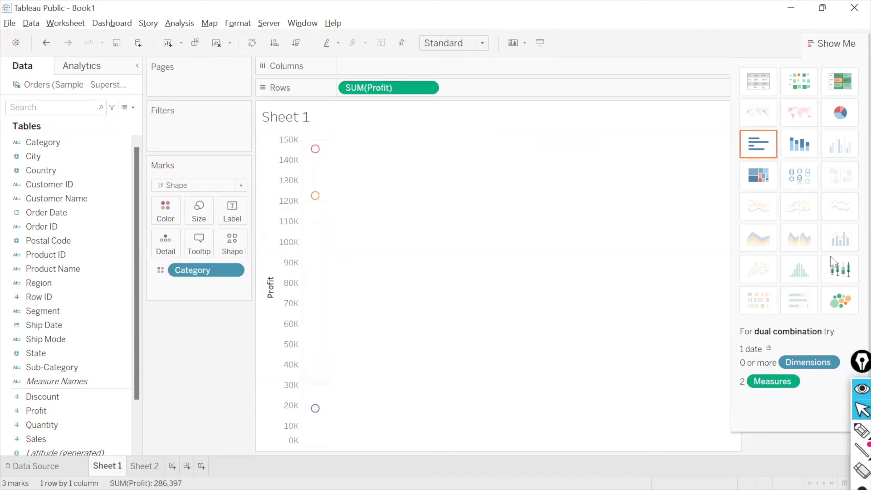
pyautogui.click(838, 276)
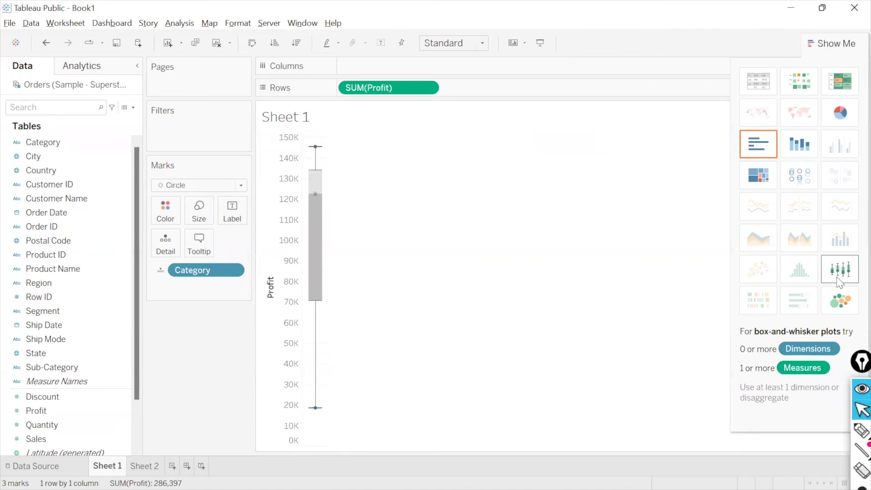
pyautogui.click(842, 310)
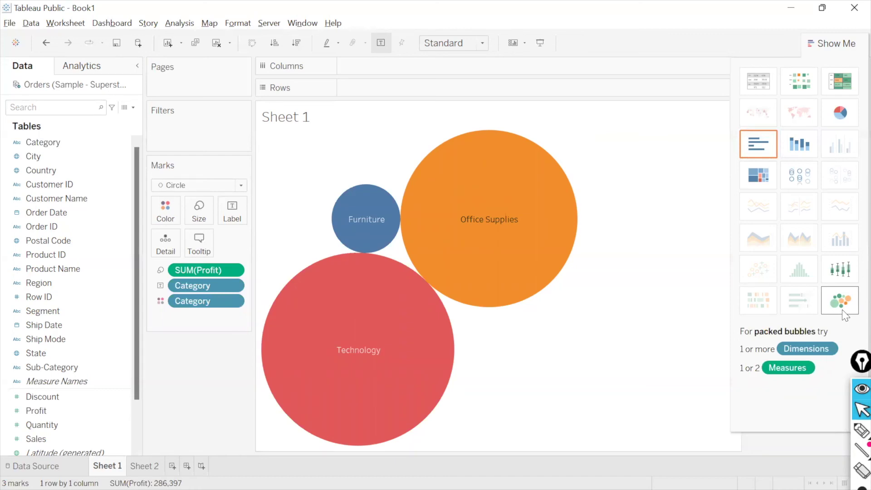
pyautogui.click(837, 112)
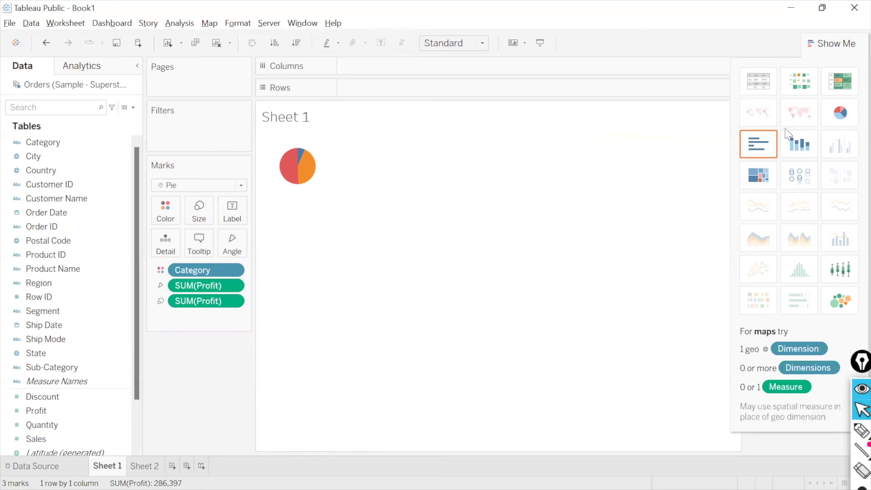
# Switch the view between horizontal bars and a text table, and settle on horizontal bars of Profit by Category
pyautogui.click(760, 151)
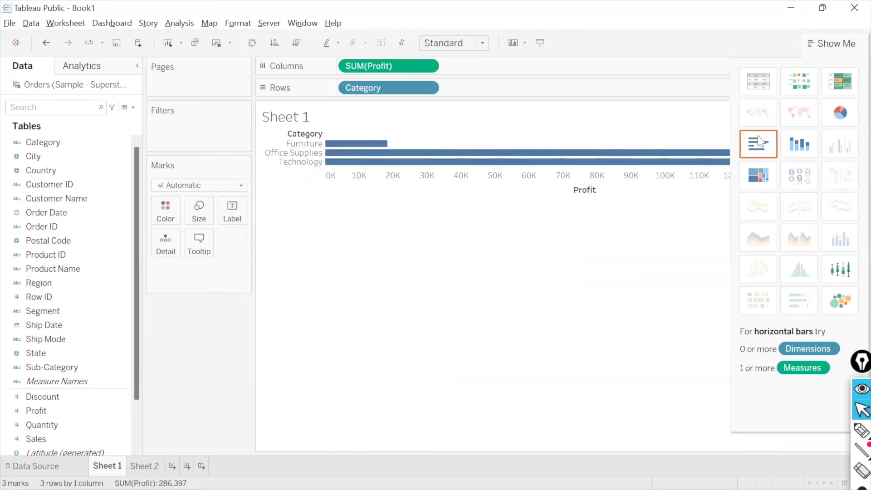
pyautogui.click(755, 83)
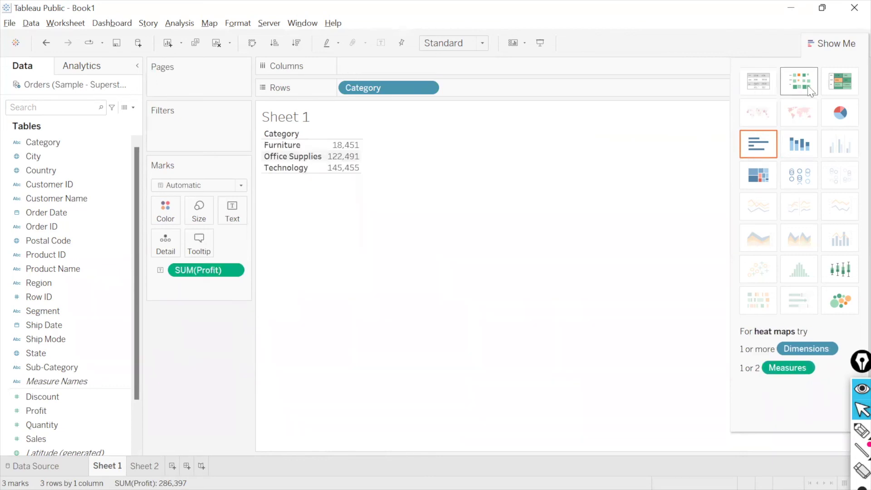
pyautogui.click(771, 152)
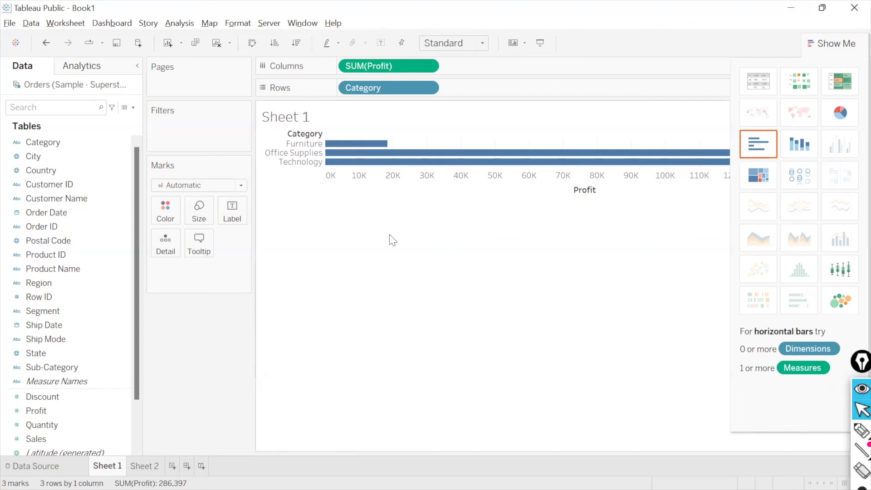
# Add Order Date to the view as a discrete line chart, and add Country to turn it into a filled map with Show Me
pyautogui.click(64, 213)
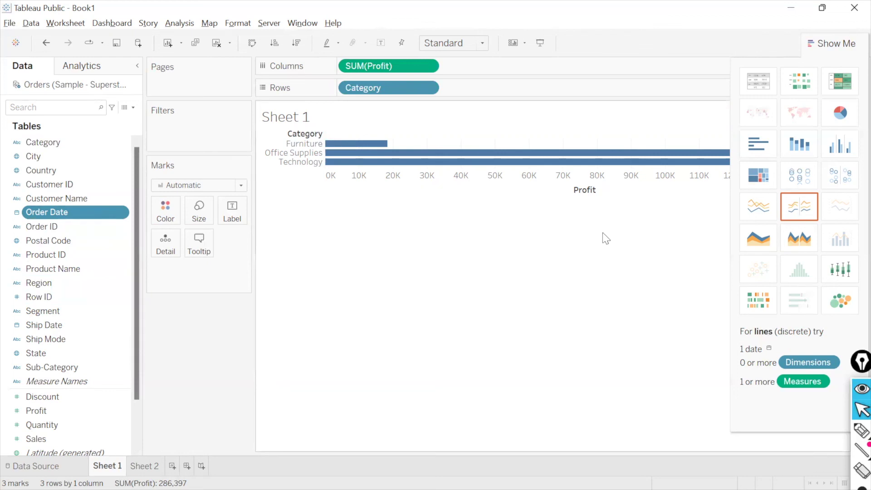
pyautogui.click(812, 220)
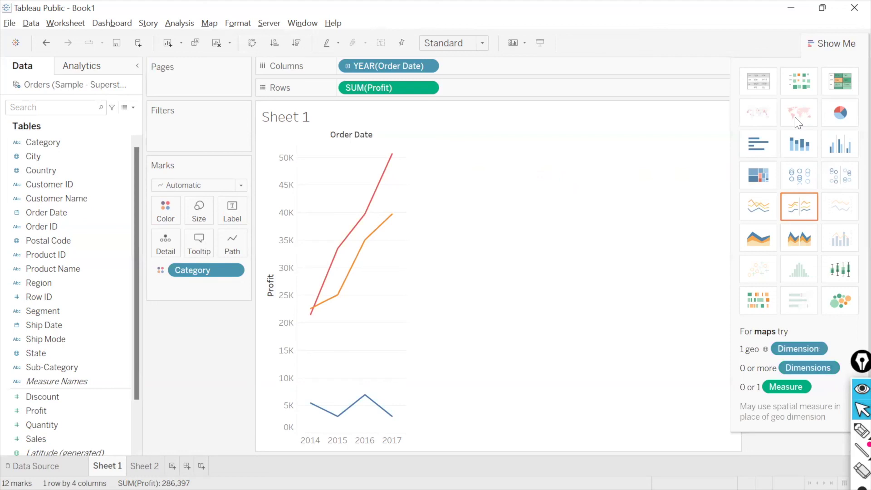
pyautogui.click(93, 171)
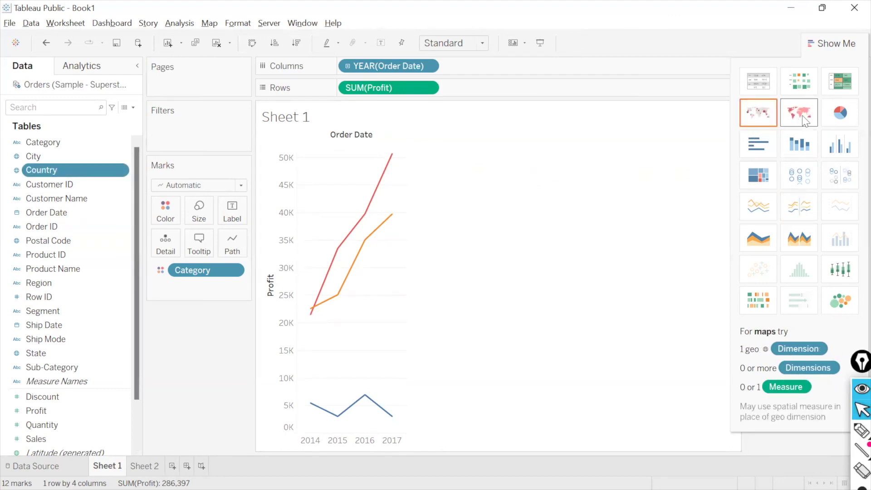
pyautogui.click(792, 113)
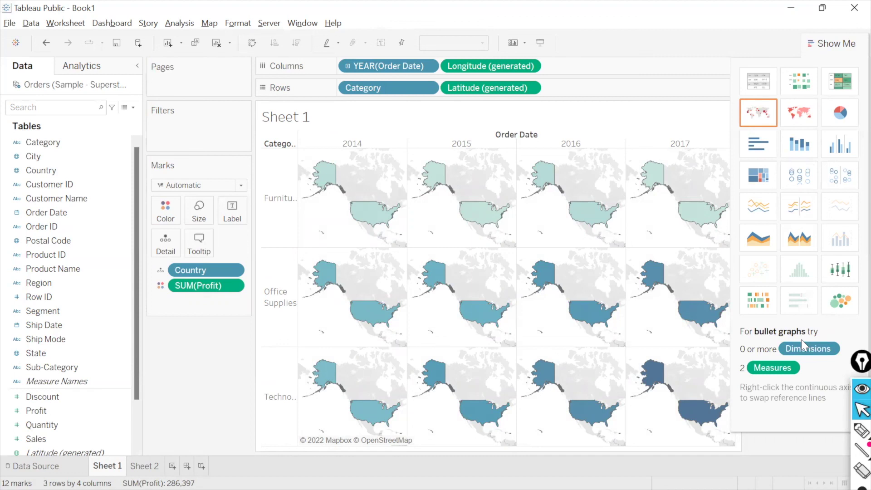
# Try the data as a treemap, switch it to horizontal bars and collapse the Show Me chart list
pyautogui.click(761, 180)
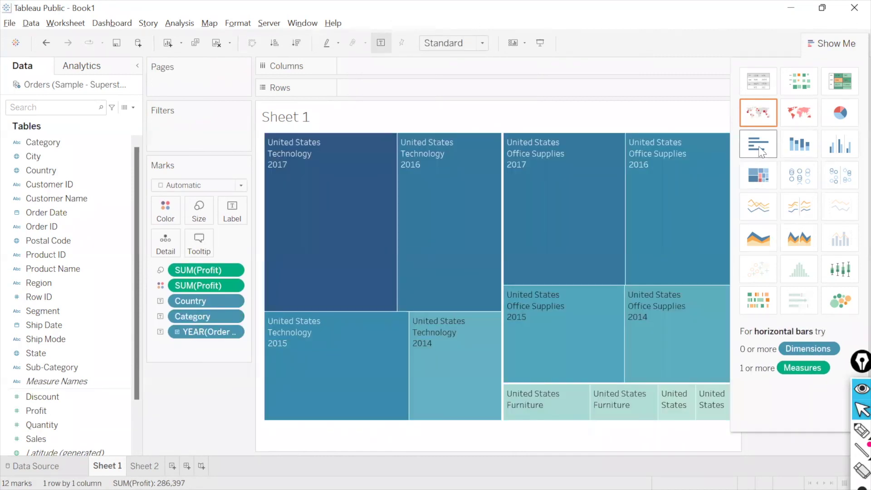
pyautogui.click(762, 152)
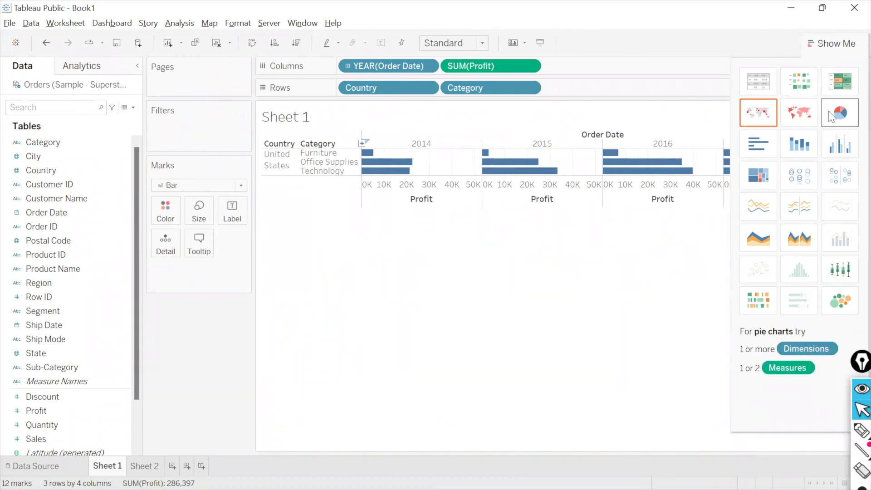
pyautogui.click(829, 43)
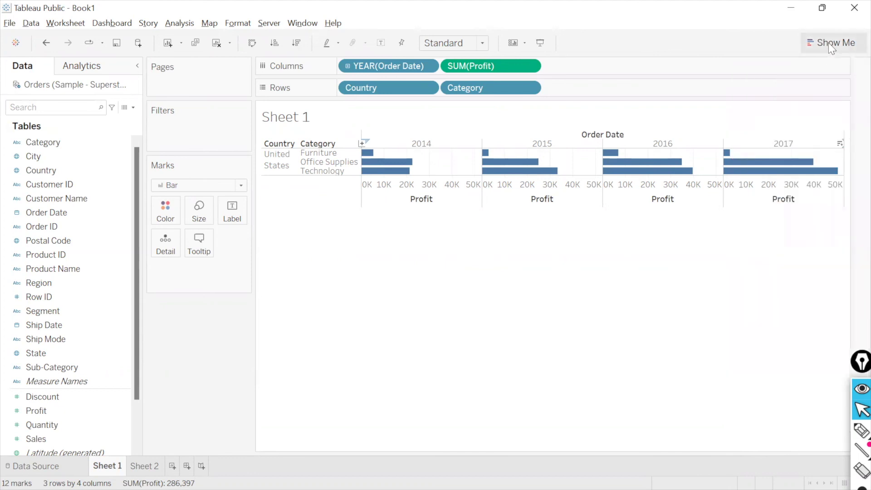
pyautogui.click(829, 43)
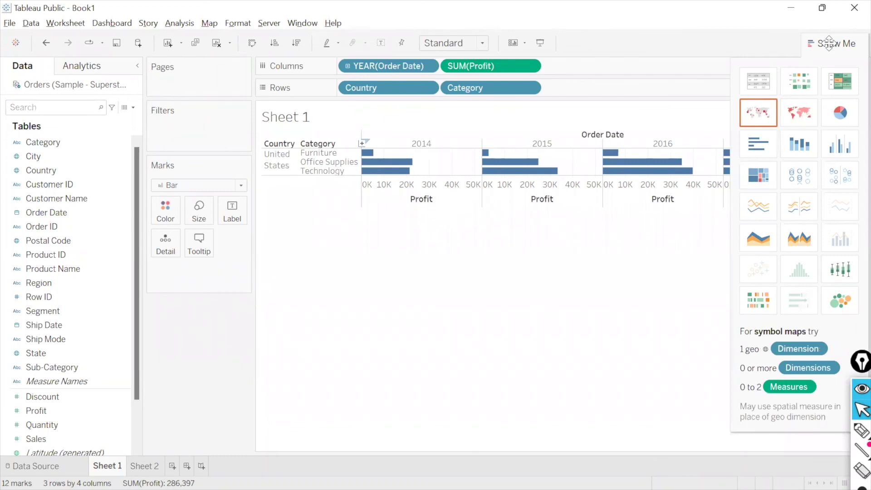
pyautogui.click(829, 43)
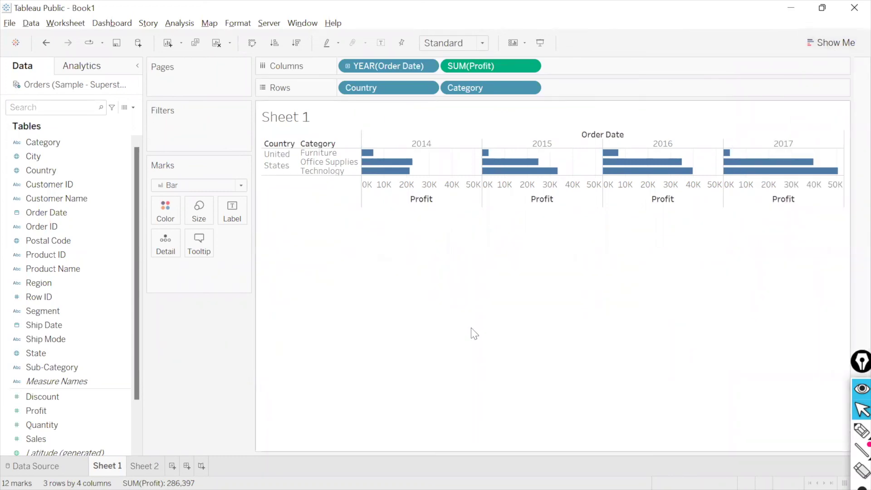
# Switch to the slide presentation and reveal the data pane picture on the Tableau Dimensions and Measures slide
pyautogui.hotkey('alt', 'Tab')
pyautogui.hotkey('alt', 'Tab')
pyautogui.hotkey('alt', 'Tab')
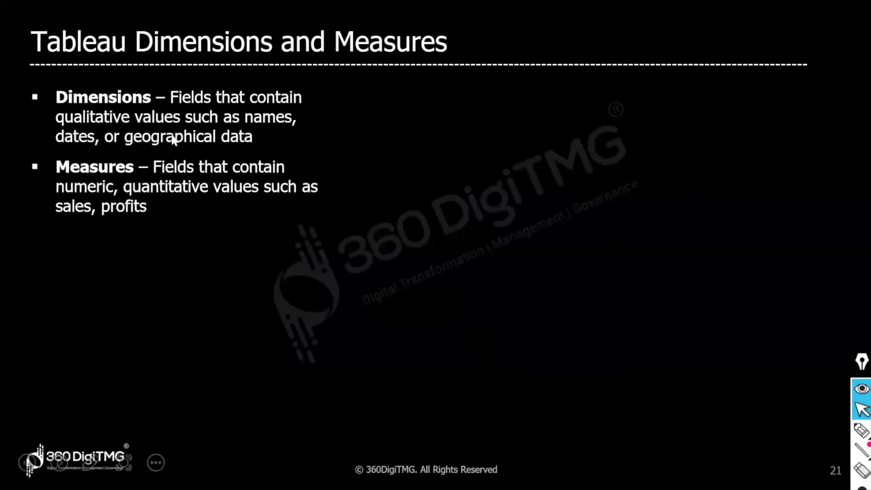
pyautogui.click(201, 253)
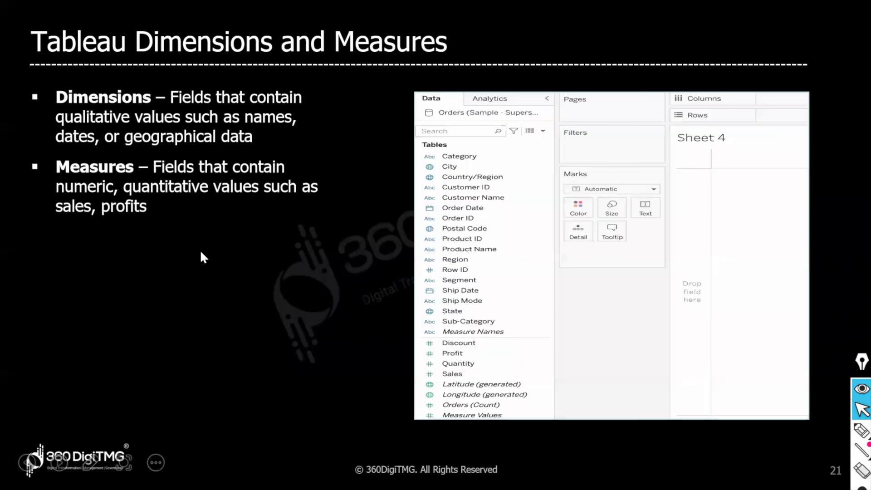